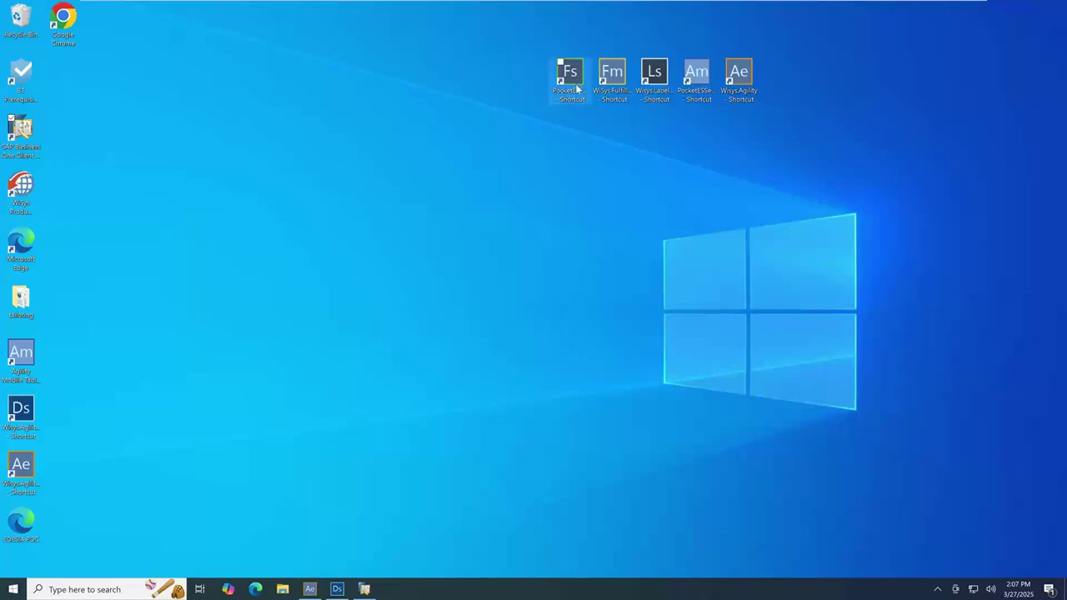
Step: Move the Wisys.Agility desktop shortcut out of the row of Wisys shortcuts, just below its original spot
left_click(609, 131)
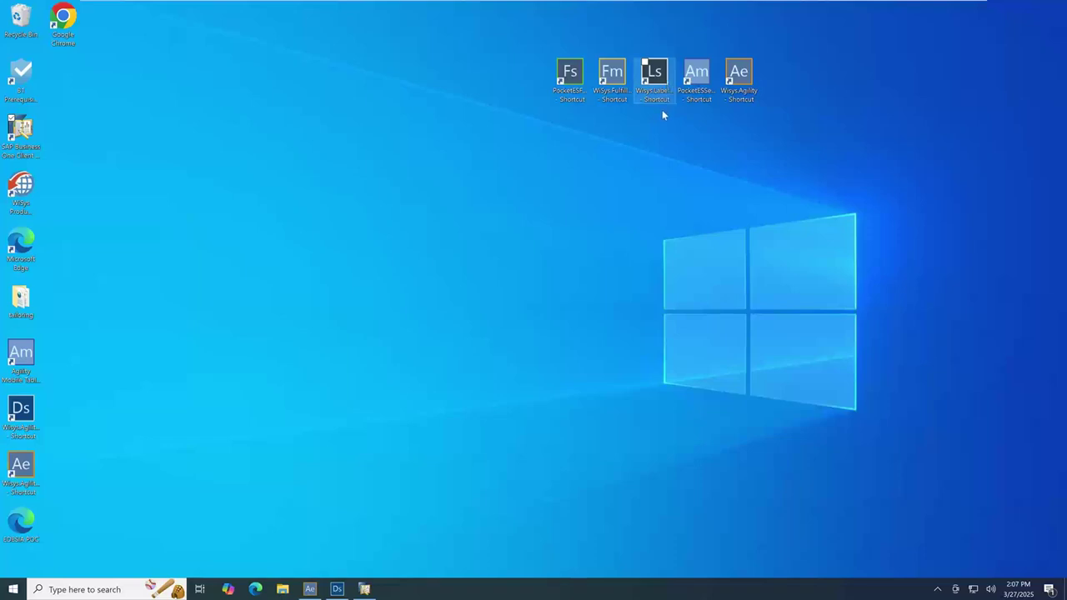
left_click(661, 110)
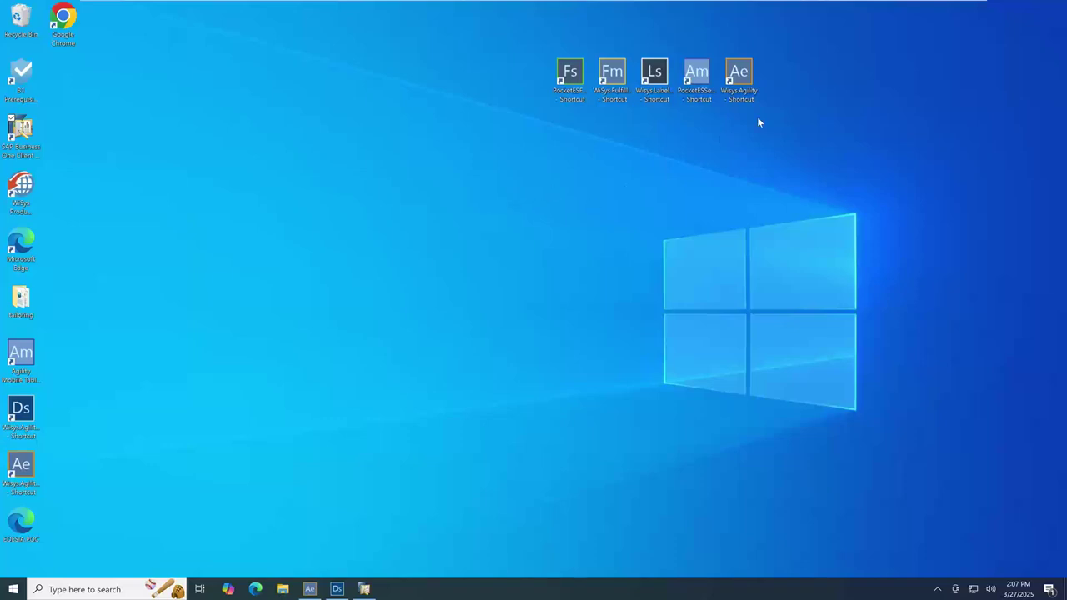
left_click_drag(743, 78, 751, 129)
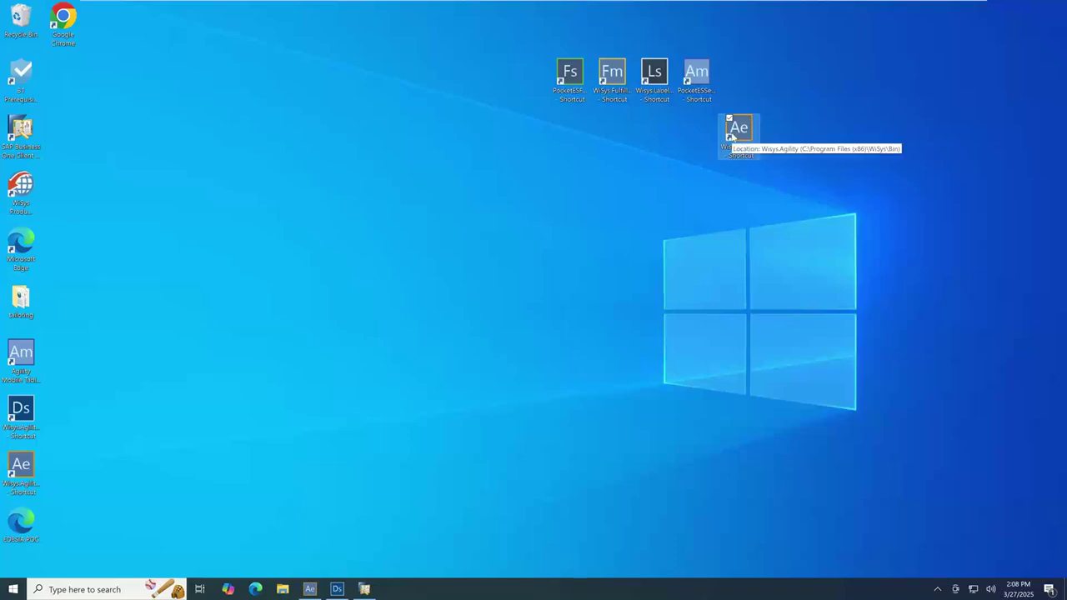
Step: Switch to Wisys Agility Explorer and review the Inventory document types in the desktop printer definitions, closing them without changes
left_click(311, 589)
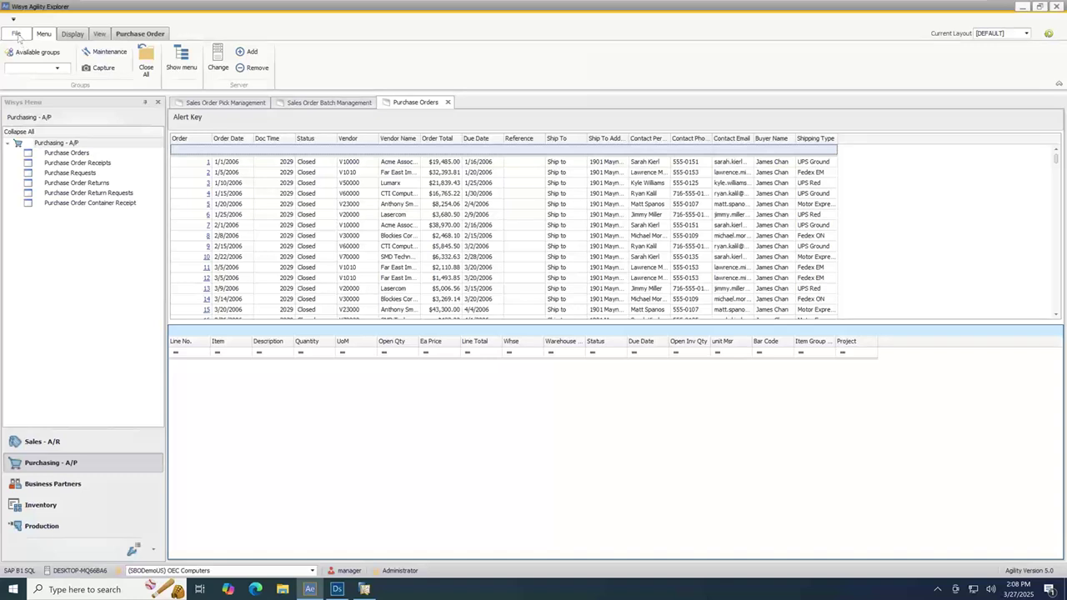
left_click(17, 35)
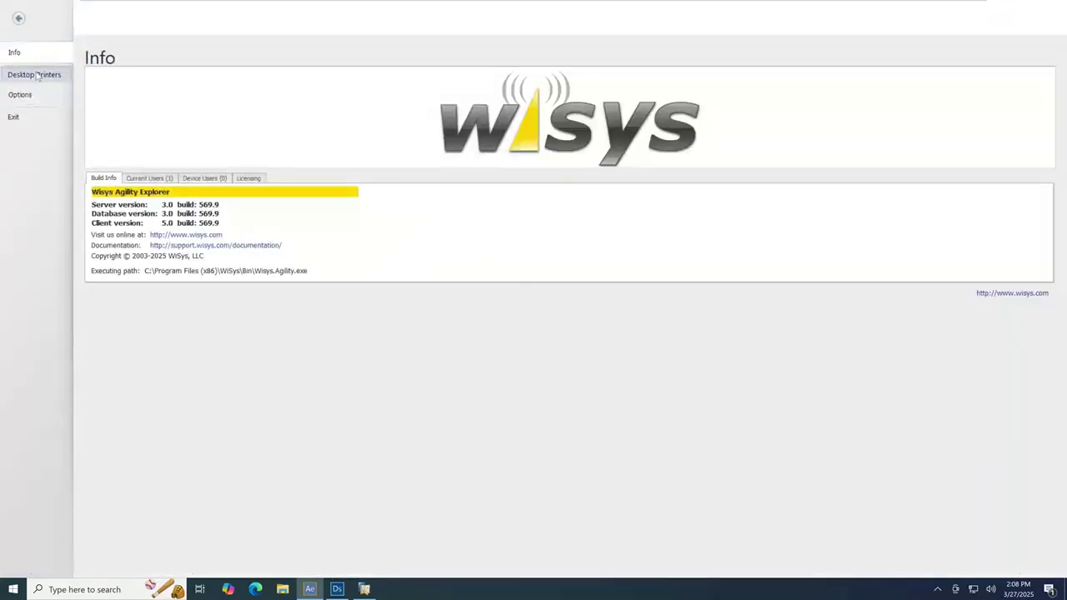
left_click(35, 75)
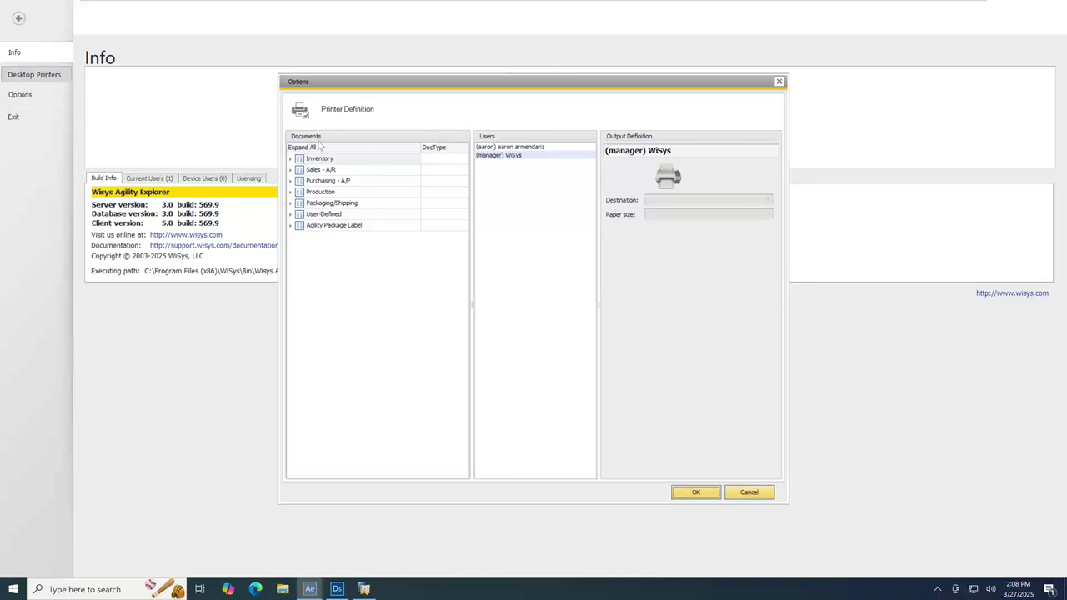
left_click(291, 159)
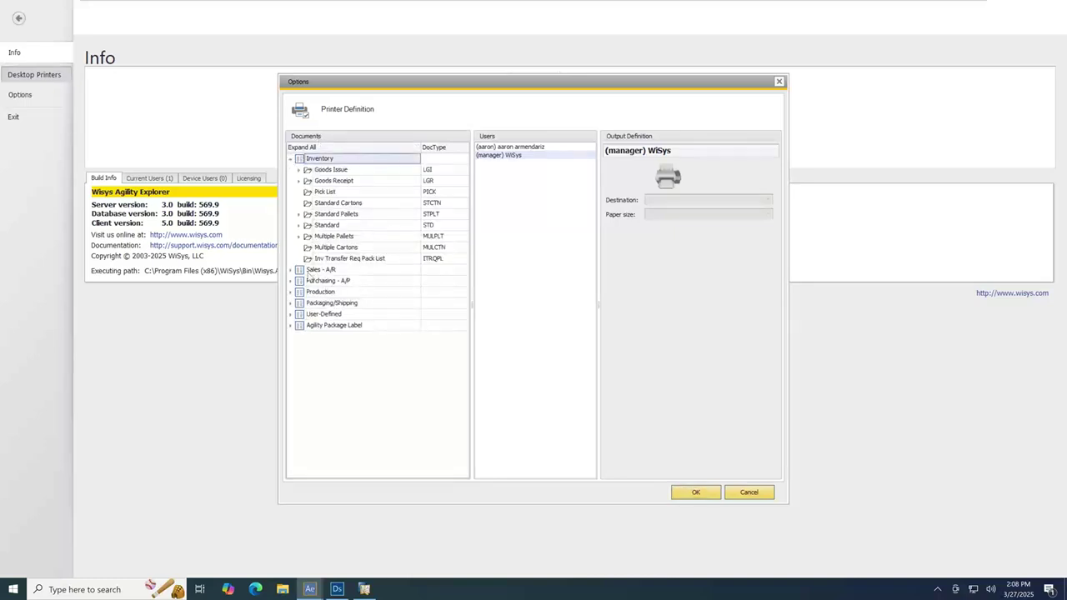
left_click(291, 159)
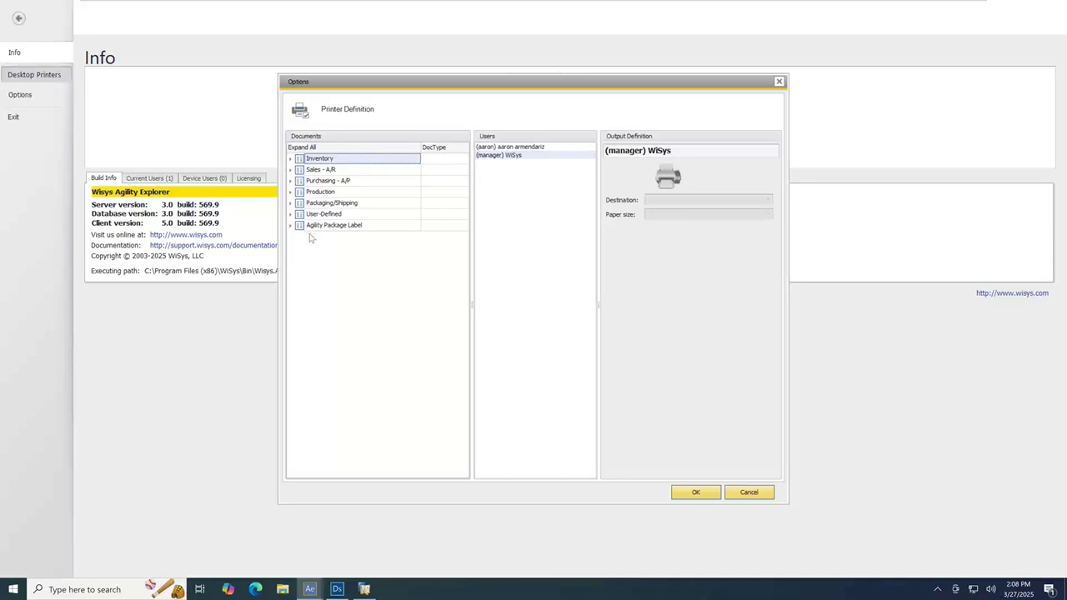
left_click(778, 81)
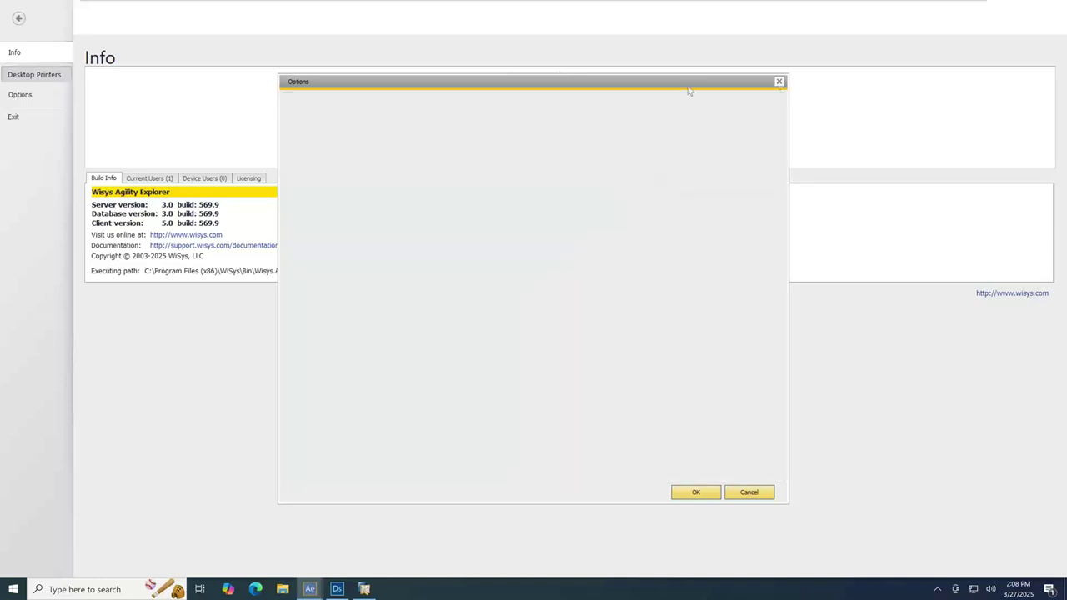
Step: Review the Agility Essentials settings in the WMS options and close them without changes
left_click(23, 96)
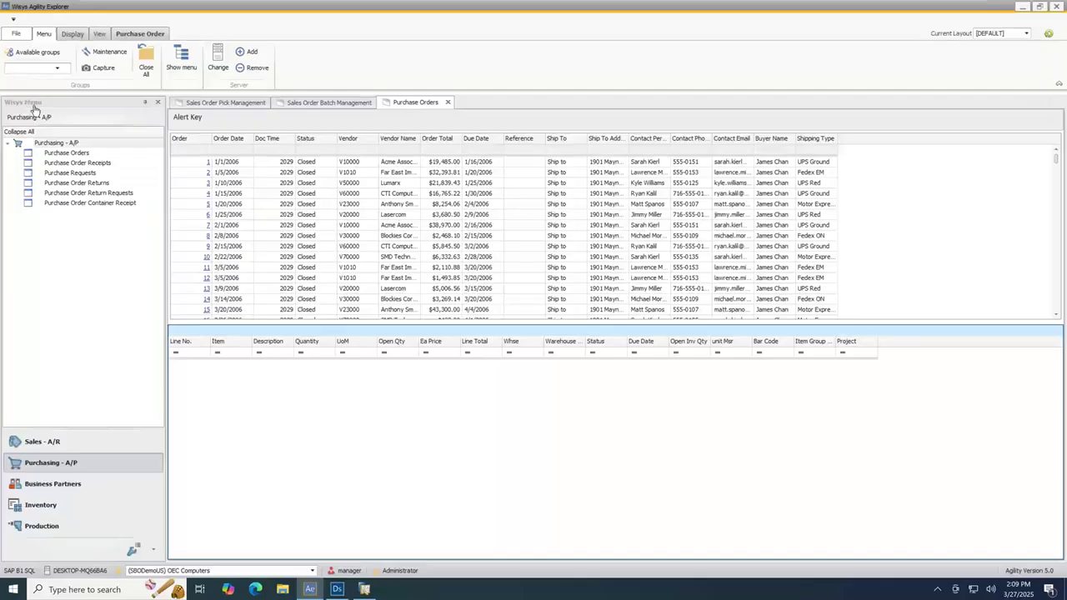
left_click(23, 37)
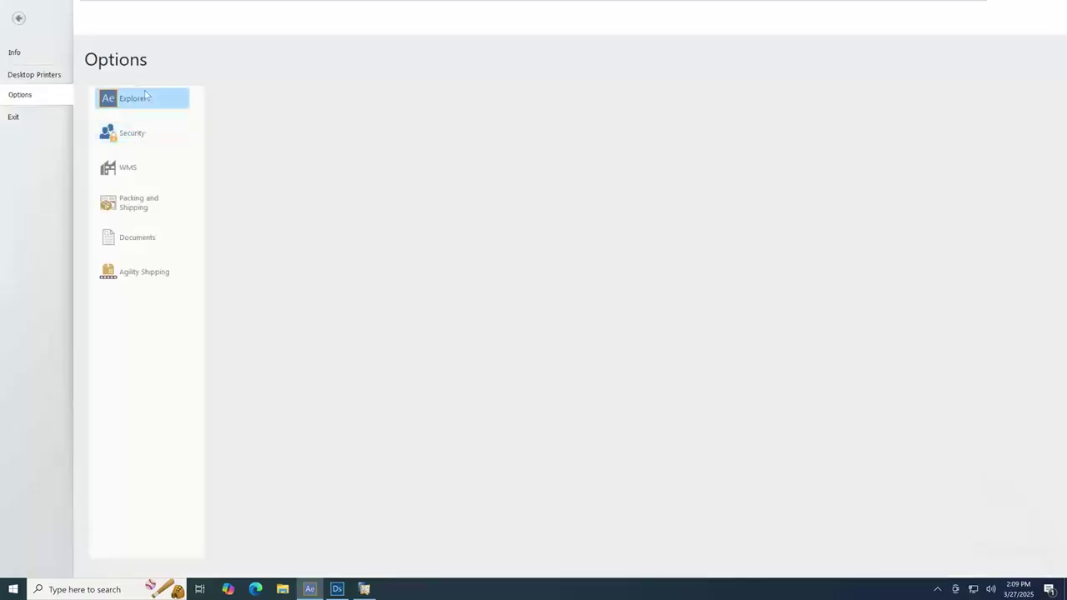
left_click(153, 200)
left_click(148, 175)
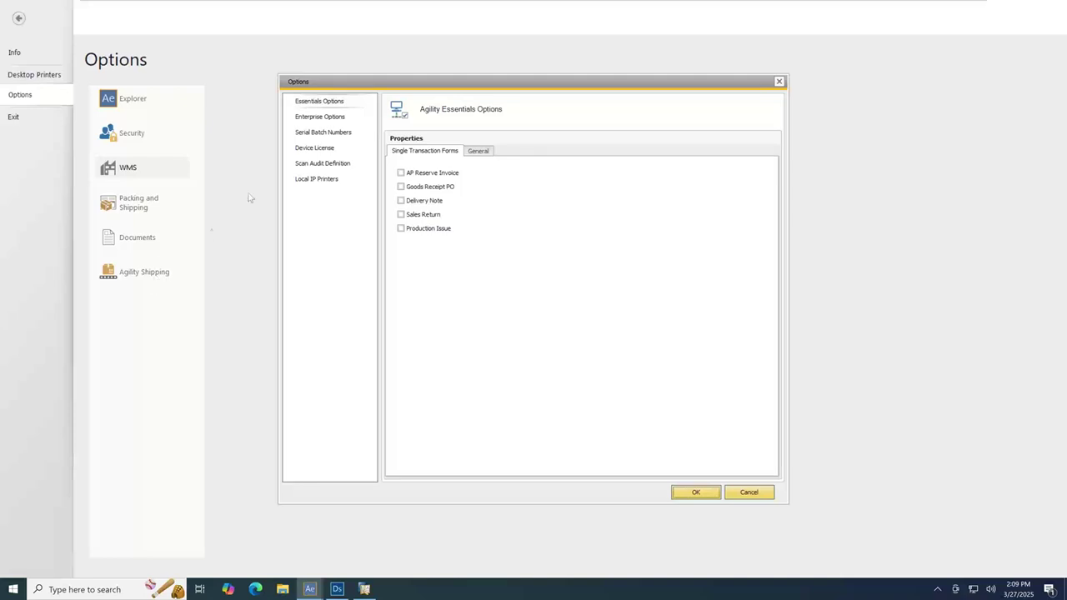
left_click(781, 83)
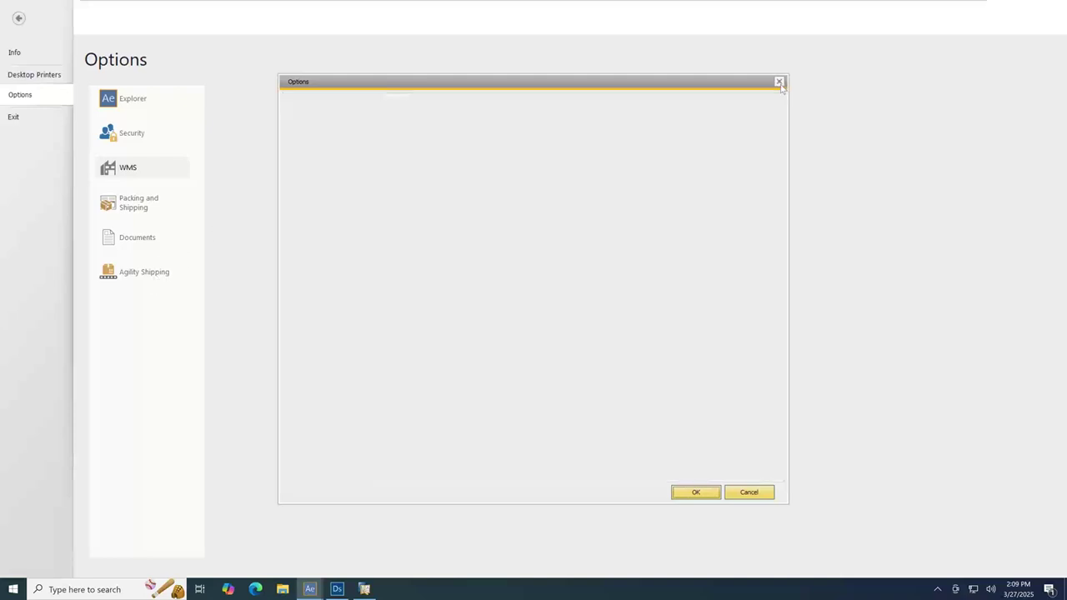
Step: Review the user logins and the Agility Explorer roles in the Security options, leaving them unchanged
left_click(147, 135)
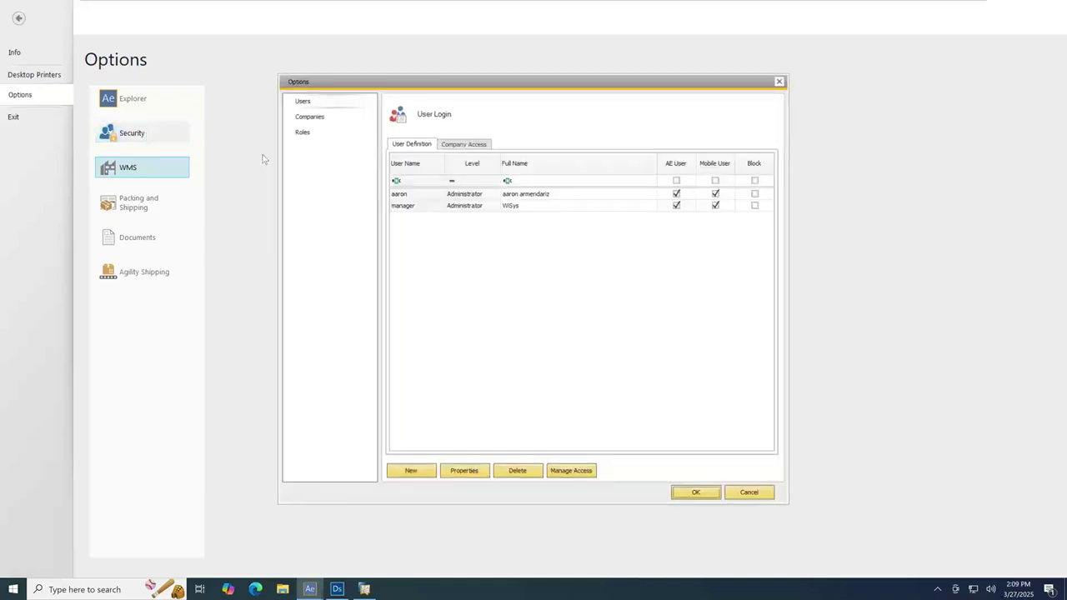
left_click(304, 133)
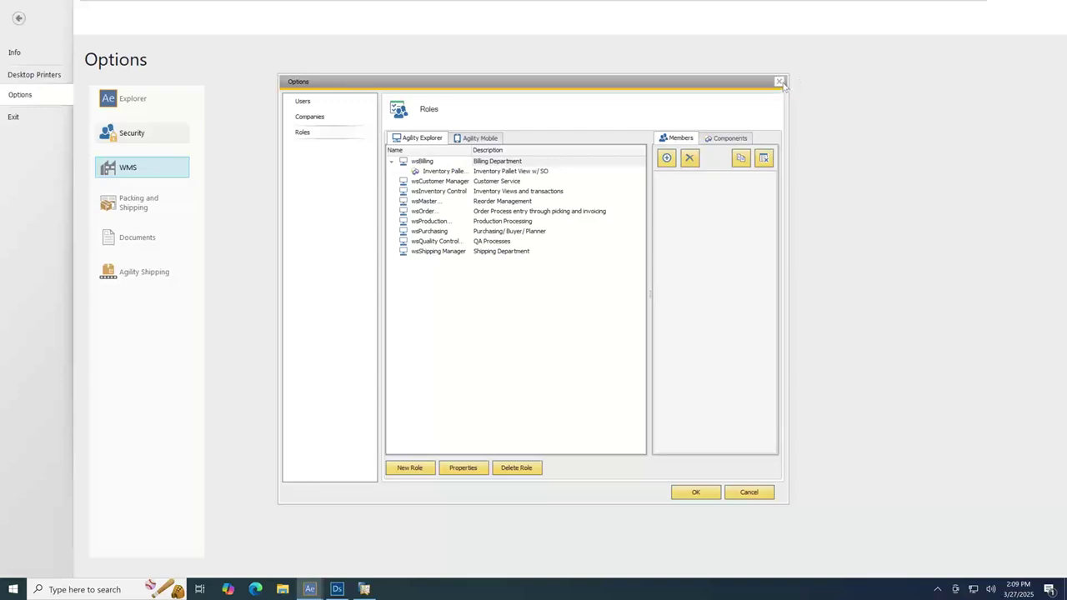
left_click(780, 82)
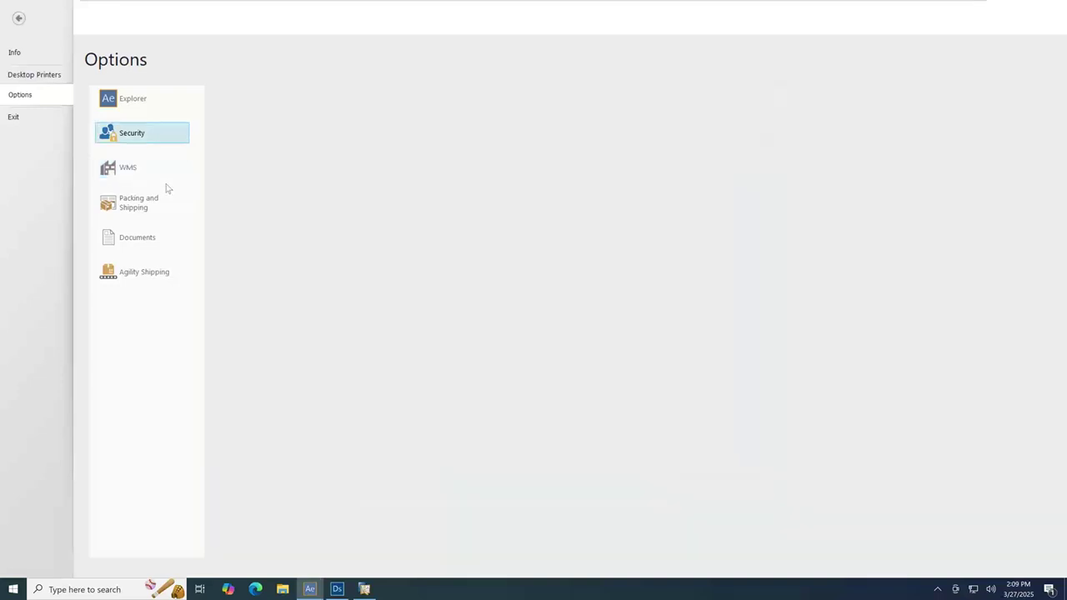
Step: Look over the categories in the WMS options once more and return to the main workspace
left_click(158, 173)
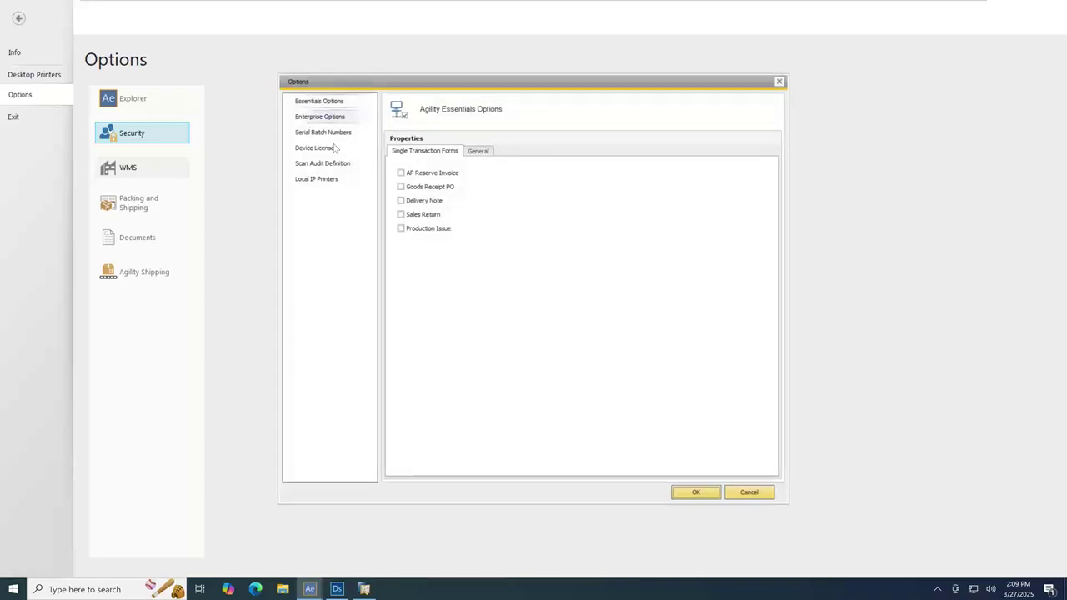
left_click(780, 83)
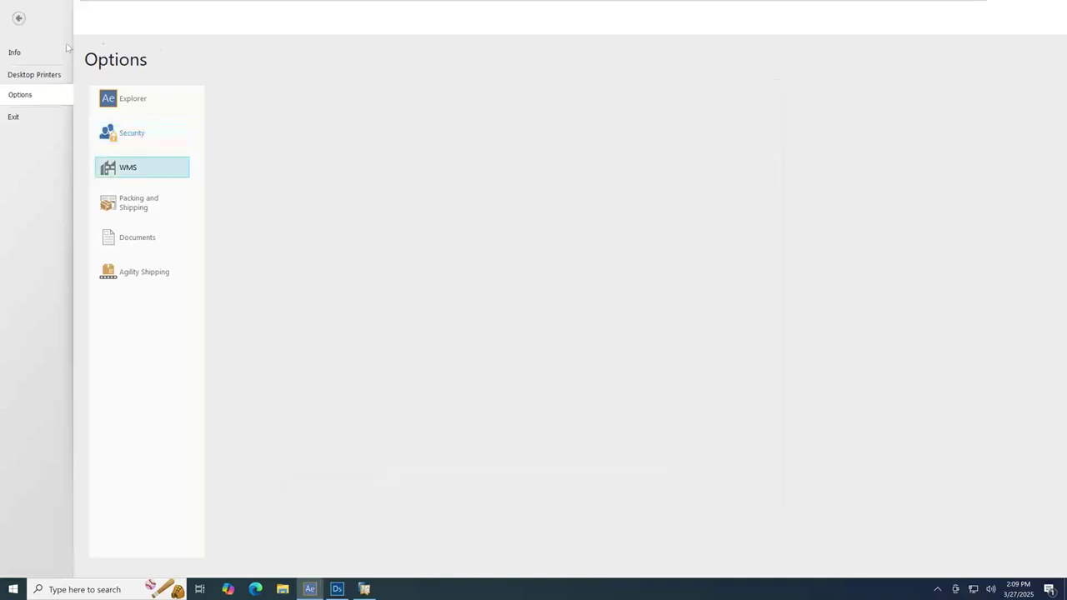
left_click(18, 18)
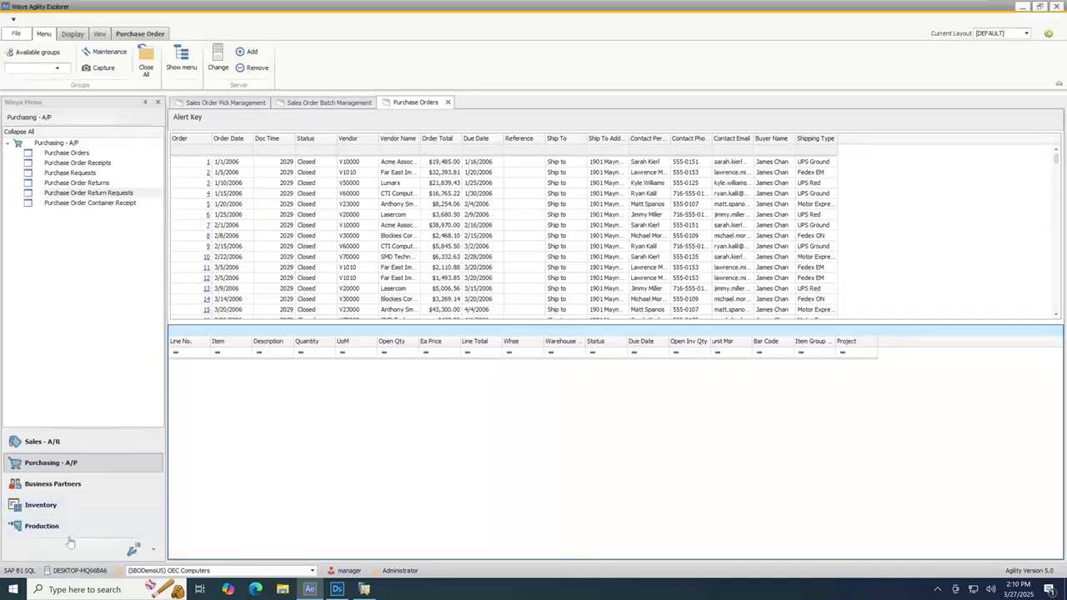
Step: Compare the functions listed in the Sales - A/R and Purchasing - A/P groups, ending on Sales - A/R
left_click(87, 445)
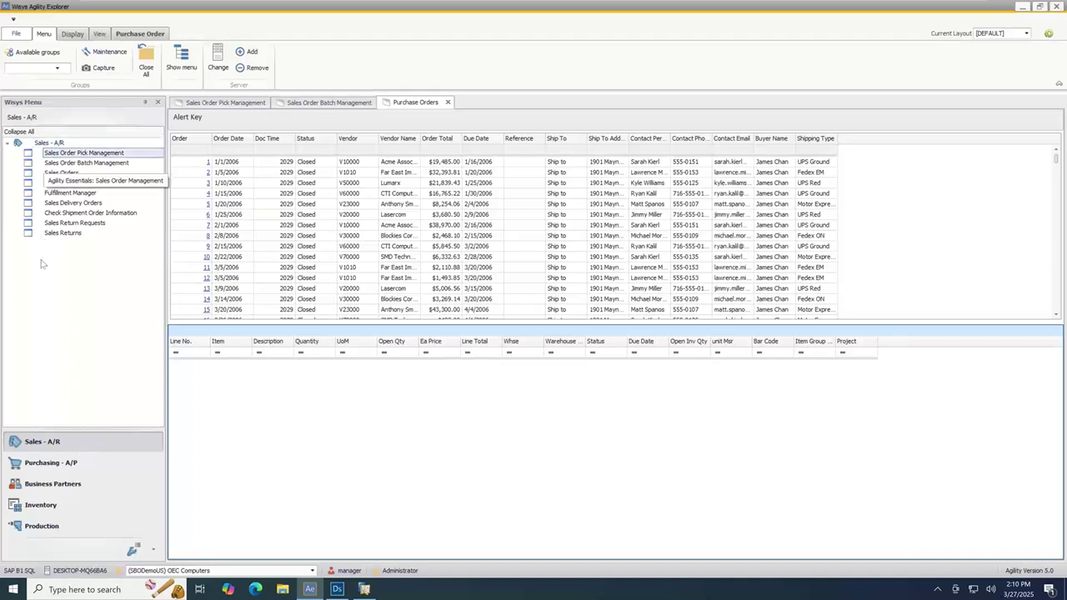
left_click(65, 463)
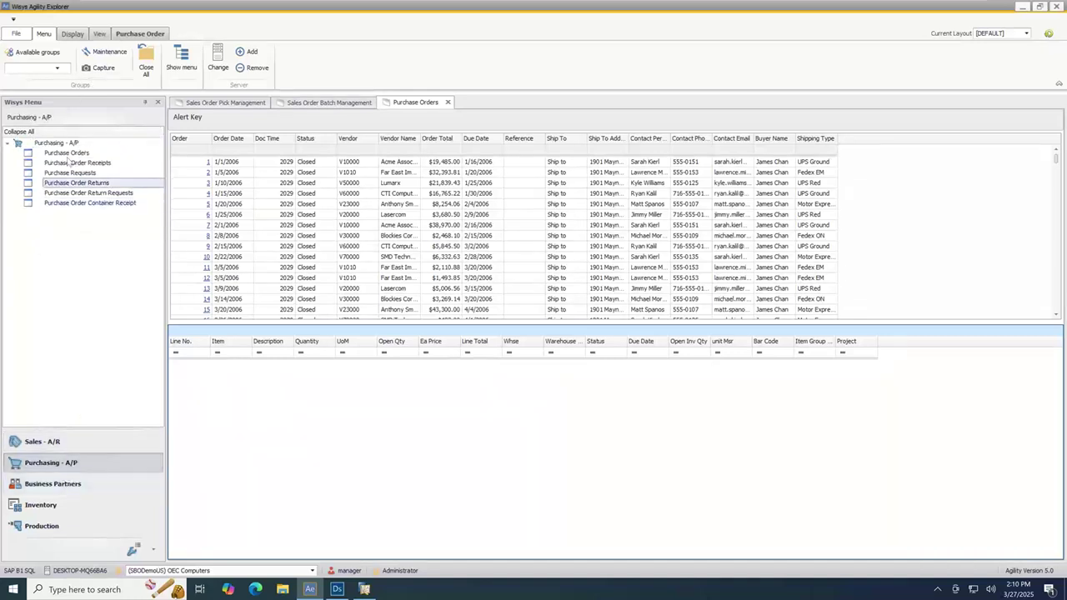
left_click(58, 443)
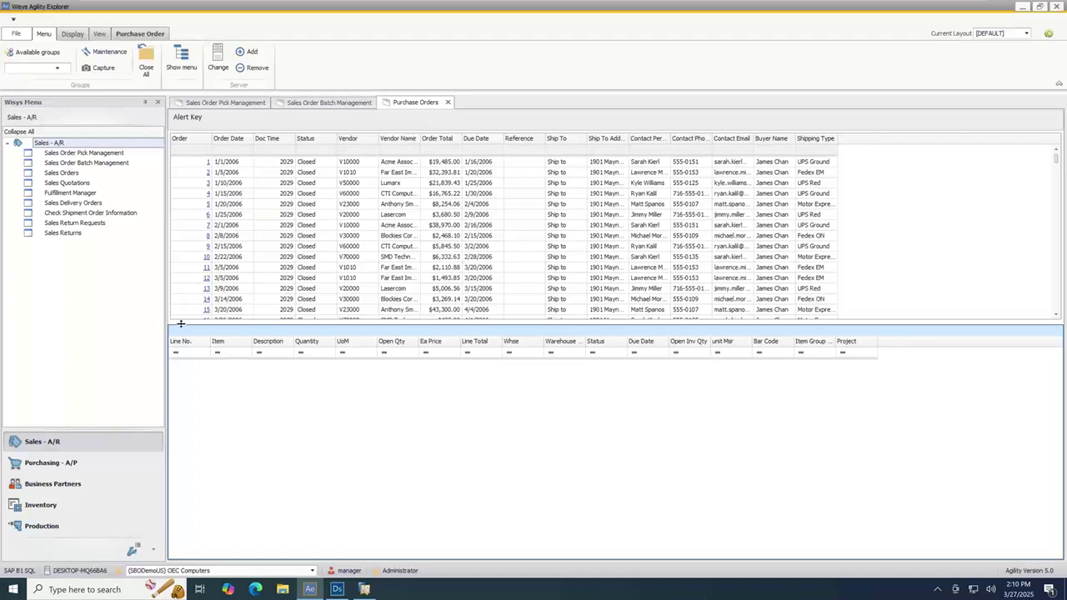
Step: Sort the purchase orders by order number in descending order and place the Status column after Vendor
left_click_drag(181, 325, 182, 364)
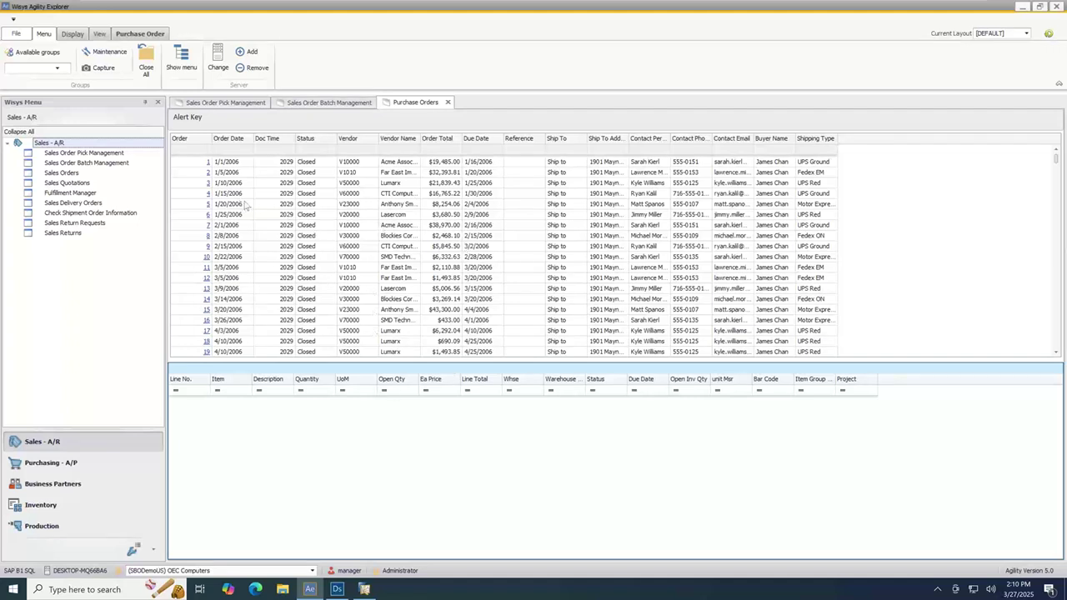
left_click(198, 140)
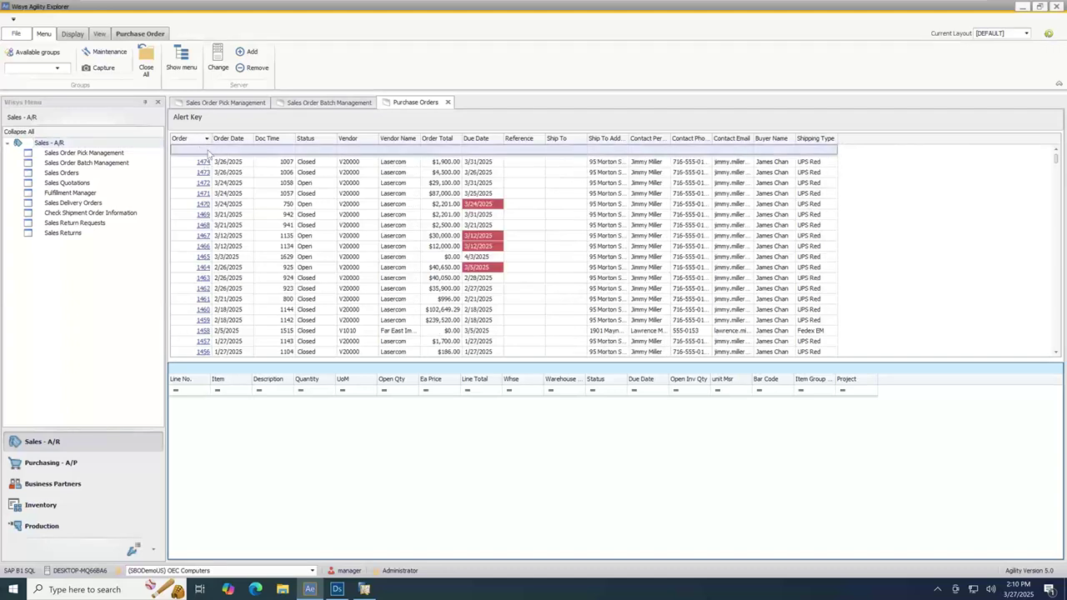
left_click_drag(231, 141, 257, 141)
left_click_drag(321, 144, 378, 146)
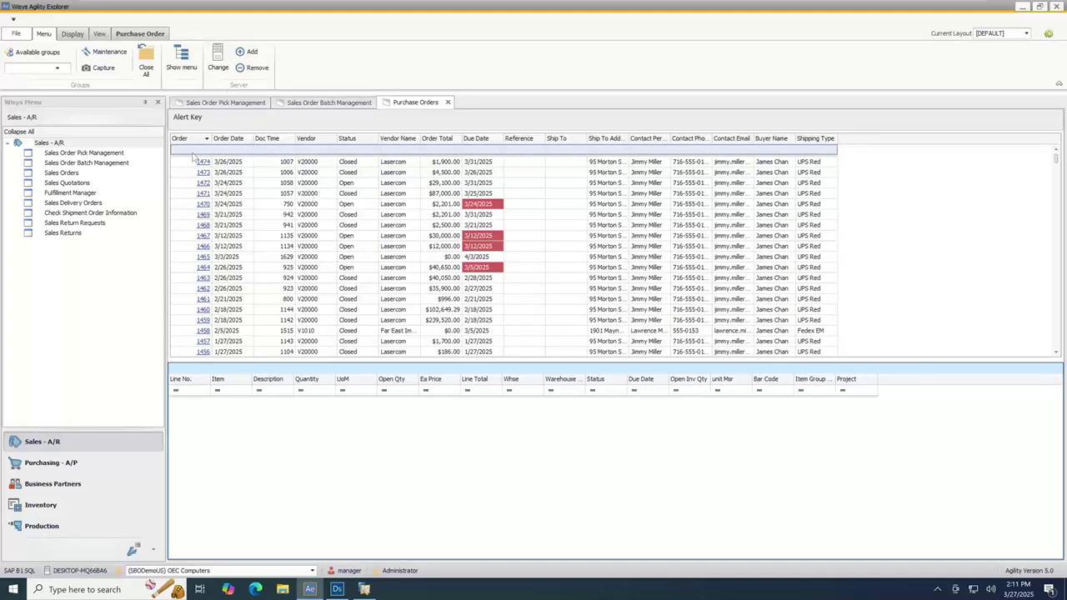
Step: Filter the purchase orders to those whose Status contains "open" and enlarge the order list pane
left_click(349, 150)
type("open")
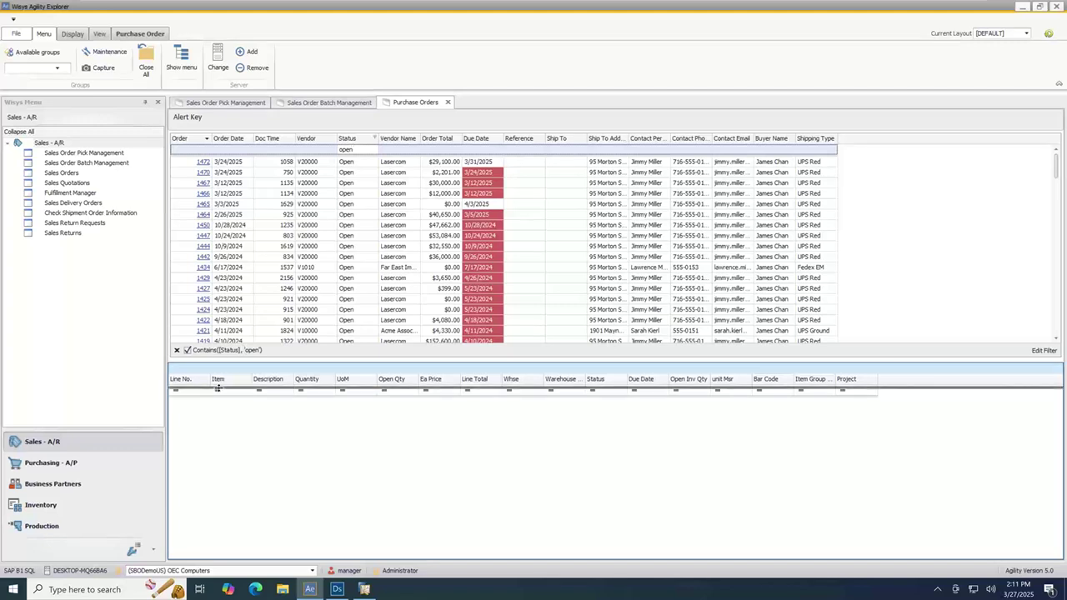
left_click_drag(217, 388, 219, 417)
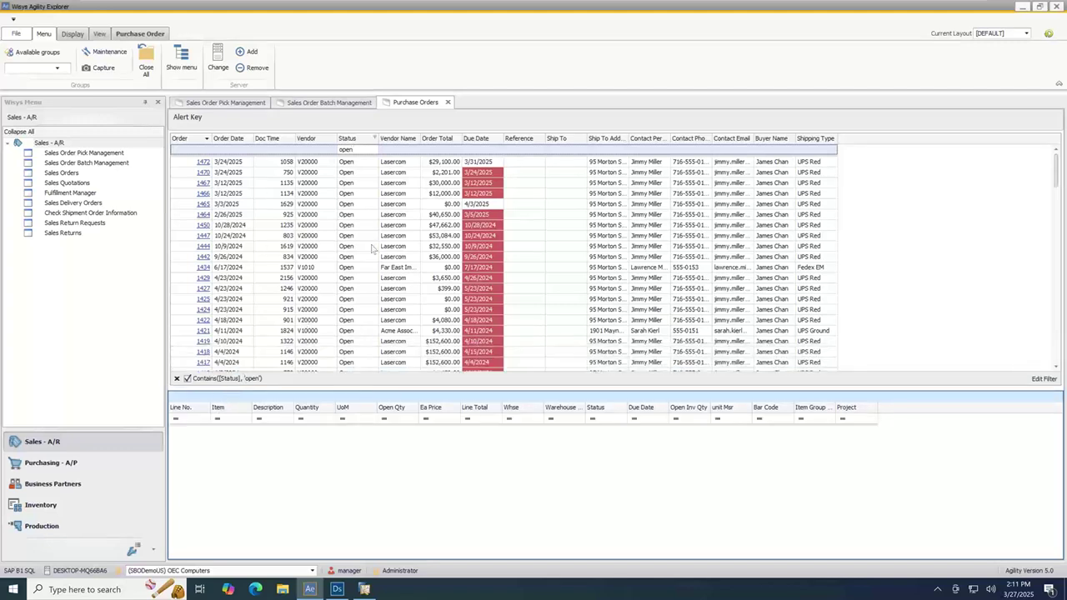
Step: Clear the Status filter and look through the filter values offered for the Status and Vendor columns without applying any
left_click(359, 152)
left_click(374, 138)
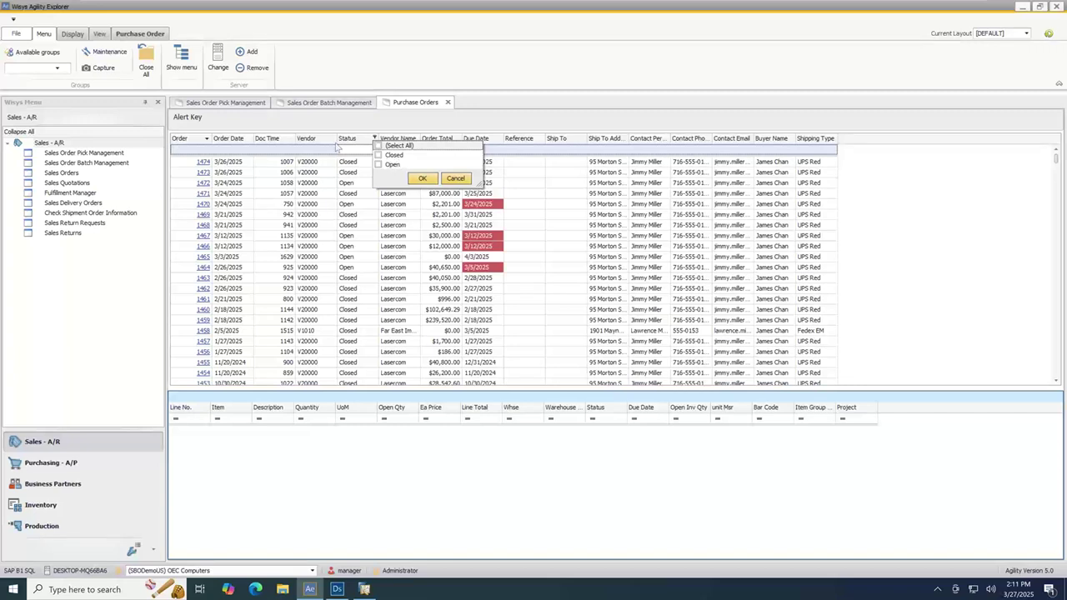
left_click(317, 123)
left_click(332, 139)
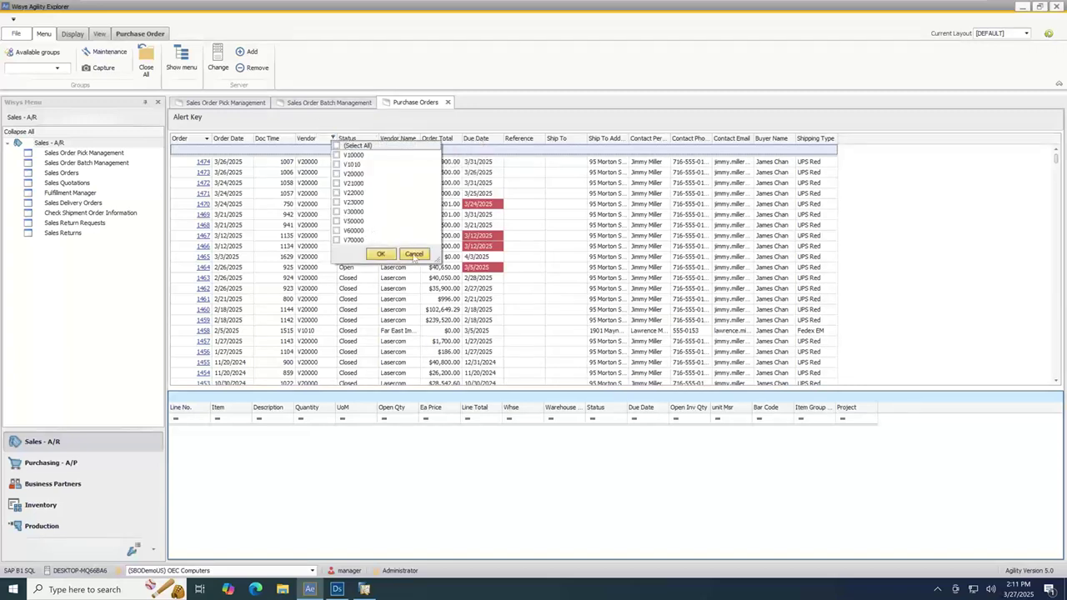
left_click(413, 255)
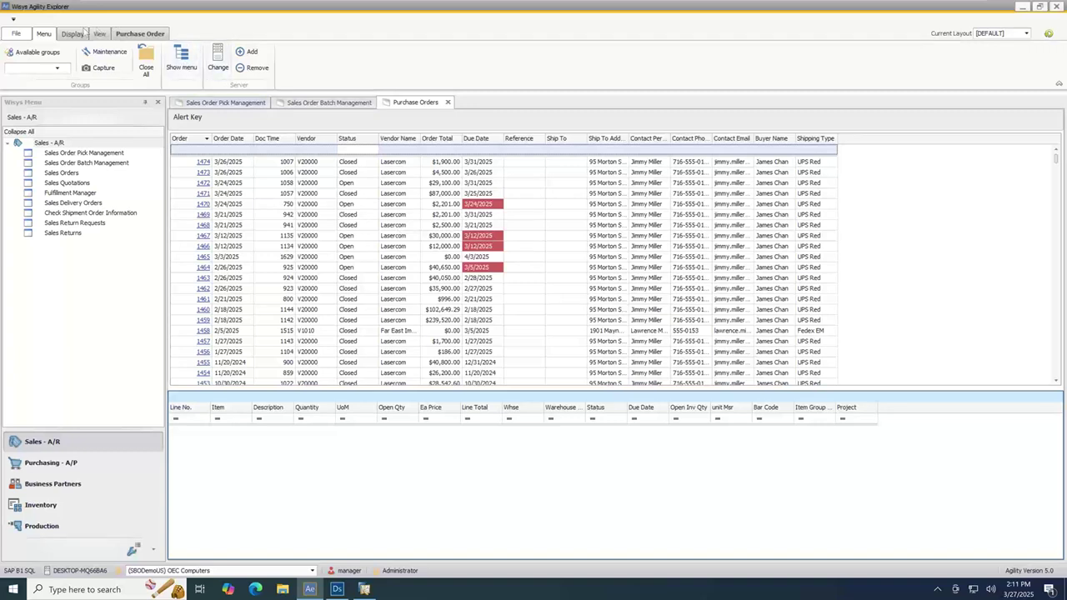
Step: Group the main purchase order grid by Vendor Name and inspect the orders in the Acme Associates group
left_click(85, 31)
left_click(240, 67)
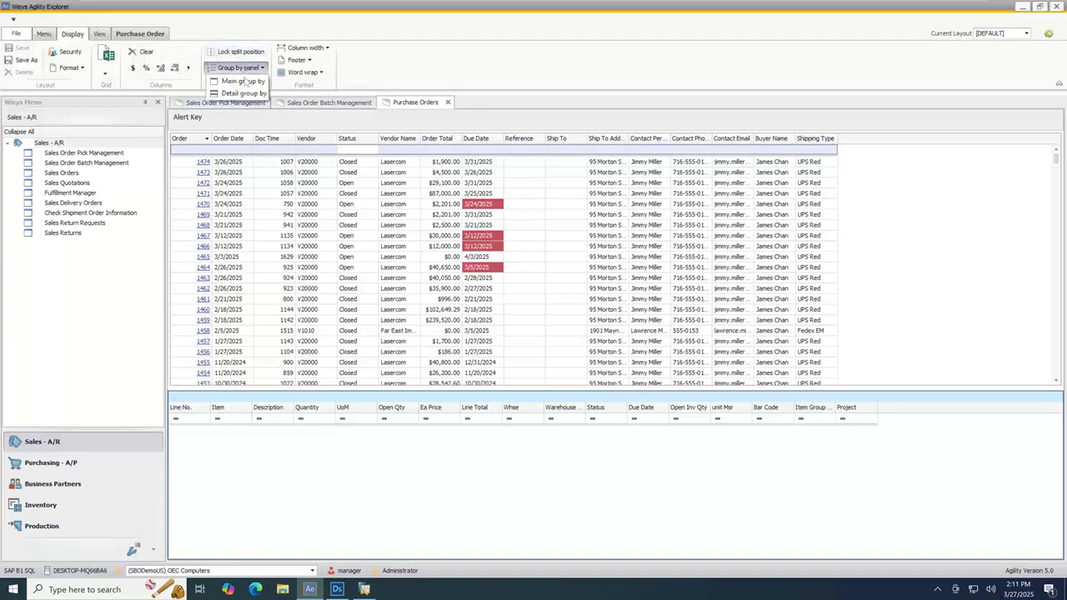
left_click(243, 81)
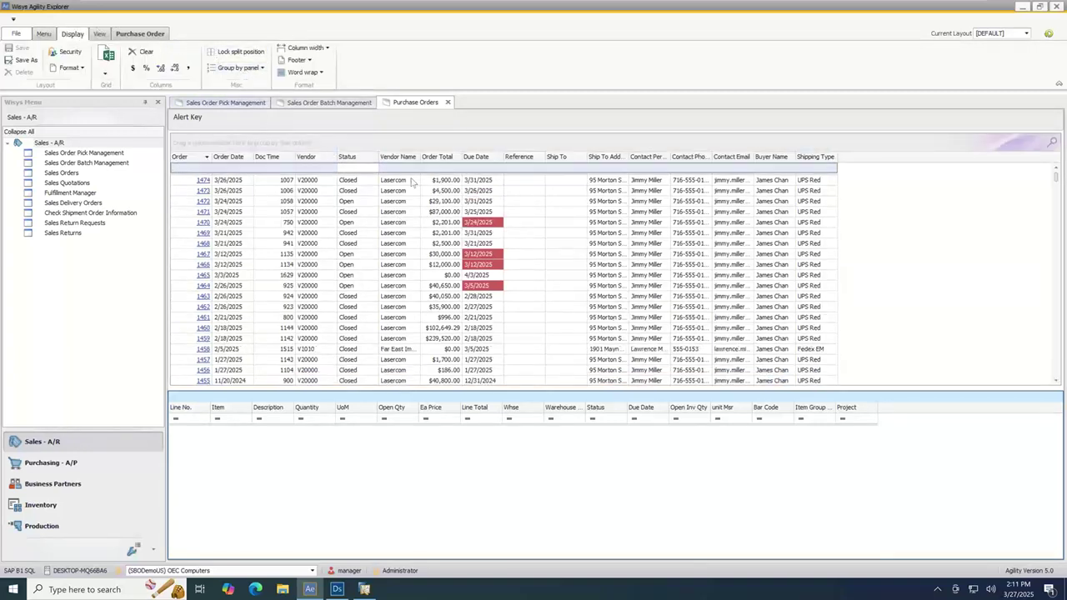
left_click_drag(401, 158, 385, 146)
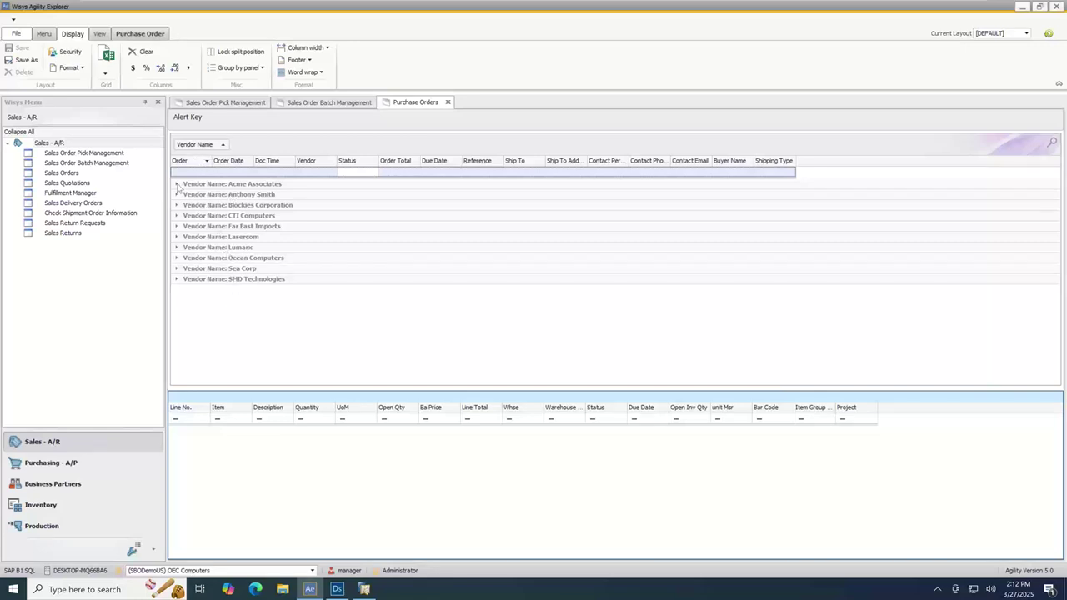
left_click(175, 186)
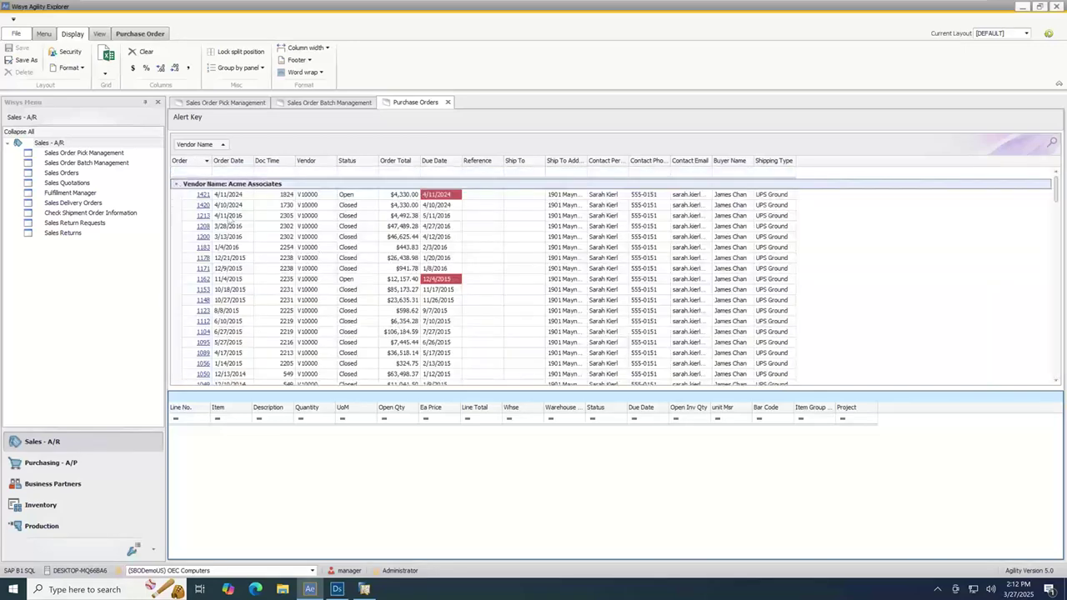
left_click(176, 185)
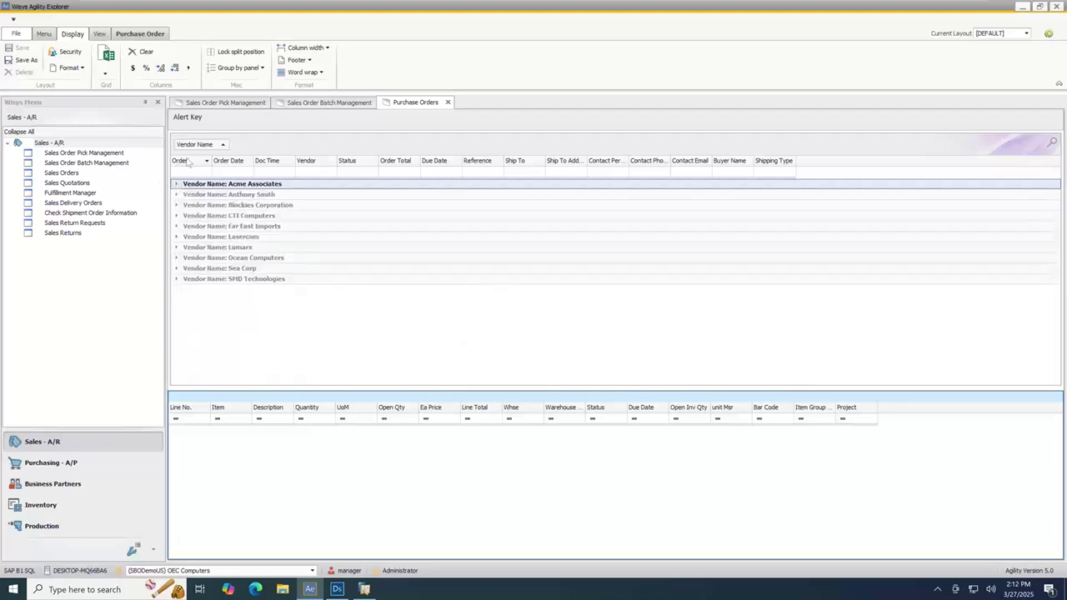
Step: Remove the Vendor Name grouping and filter the purchase orders by Status "open" and Vendor Name "lasercom"
left_click_drag(204, 145, 344, 166)
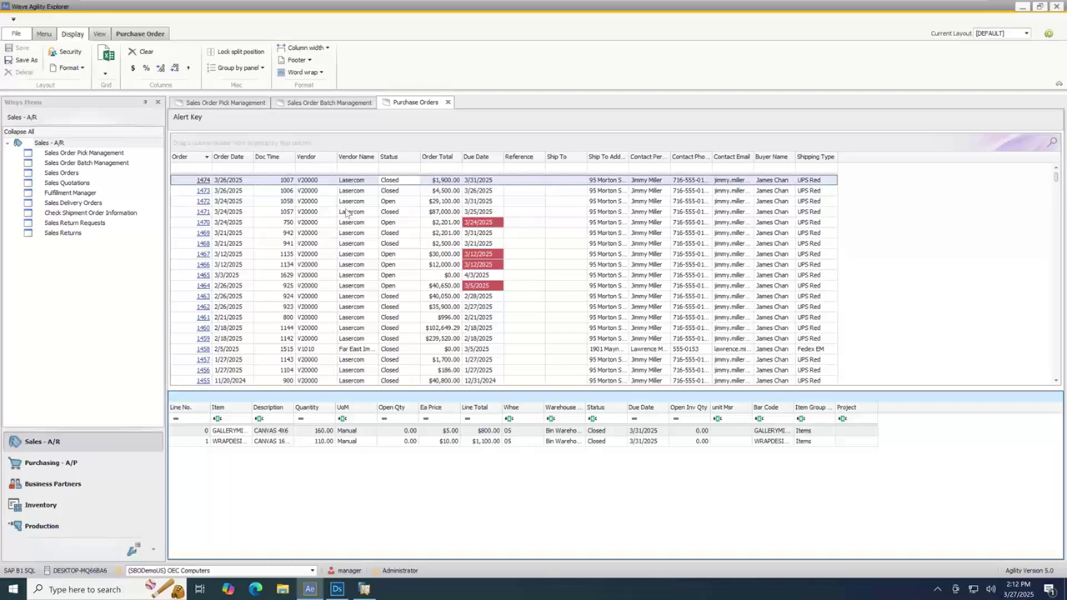
left_click(388, 168)
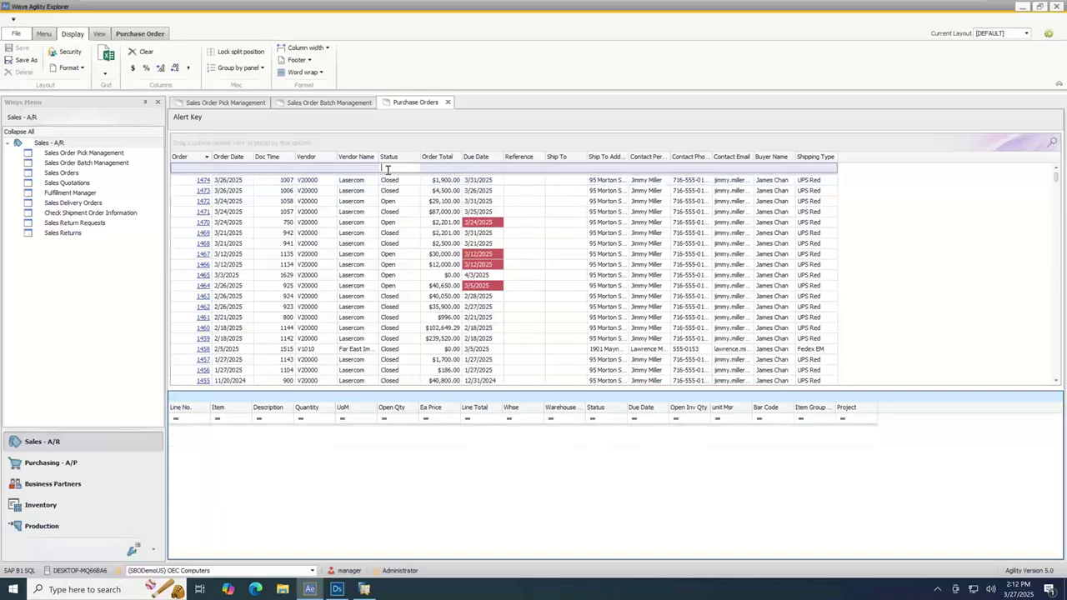
type("open")
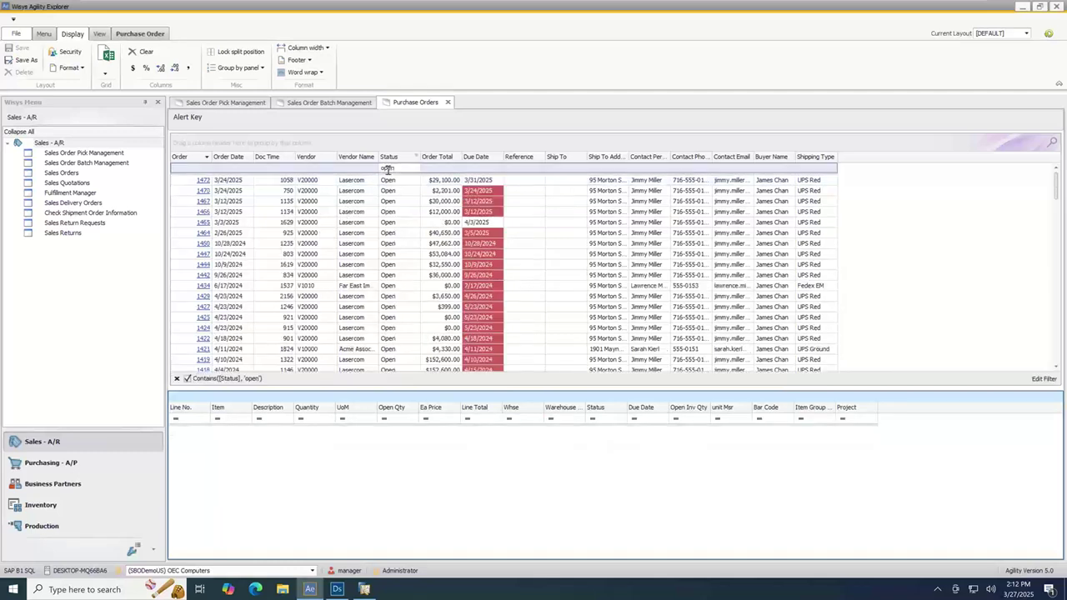
left_click(361, 169)
type("laser")
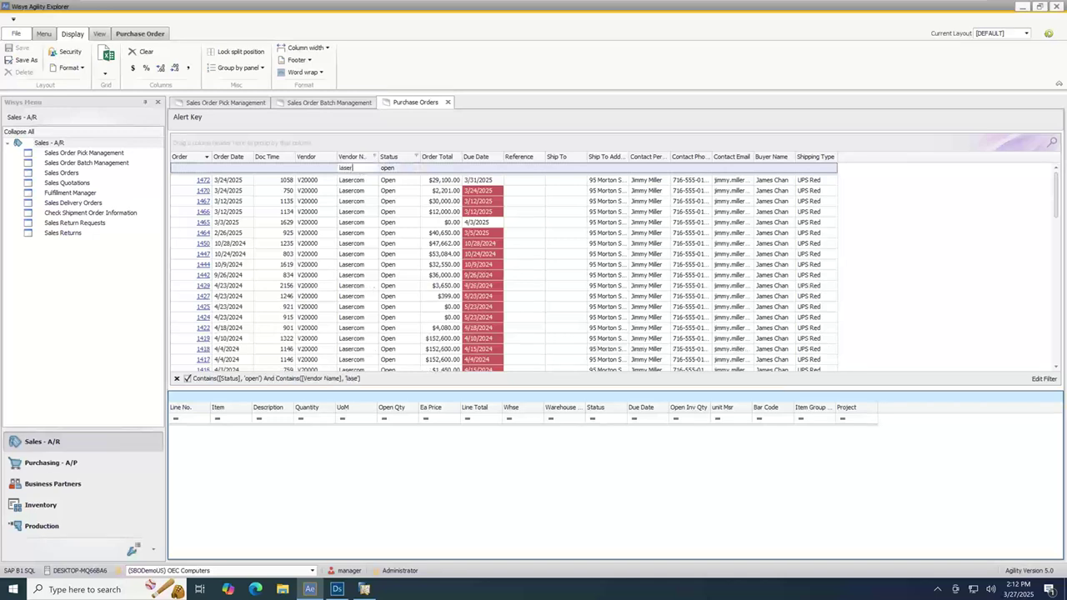
type("com")
Step: Enlarge the line detail pane for the $30,000.00 order due 3/12/2025 and fit the Item column's width to its contents
left_click(388, 204)
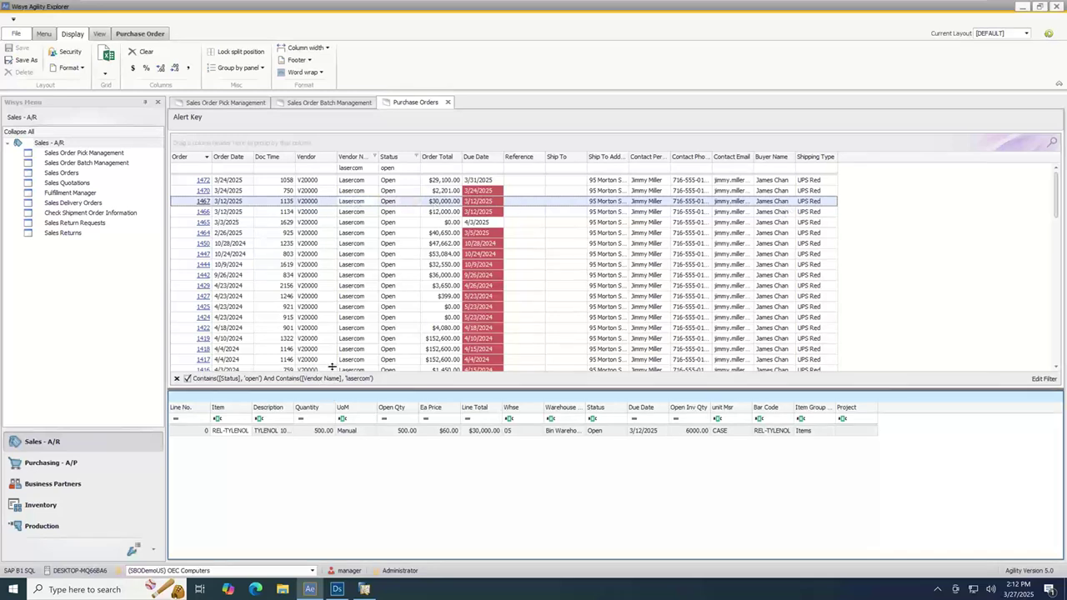
left_click_drag(332, 367, 330, 344)
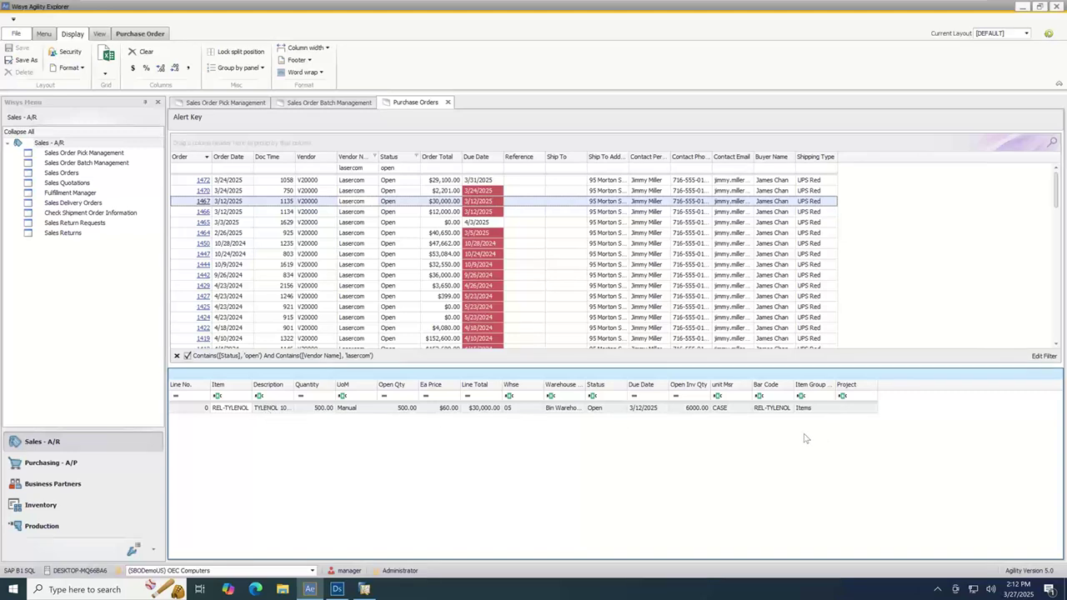
left_click(109, 58)
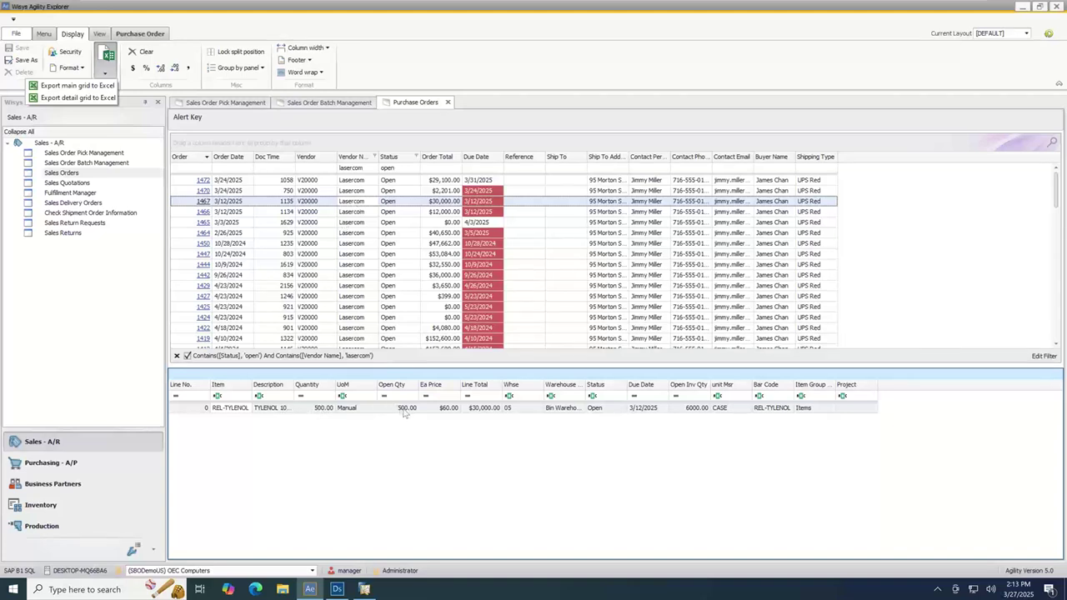
double_click(254, 385)
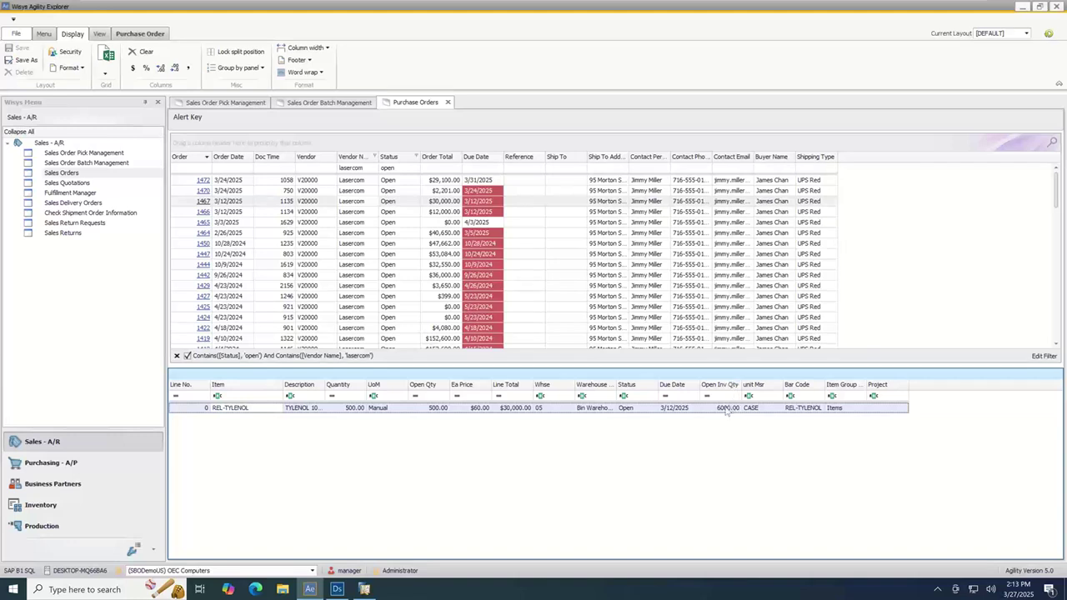
Step: Add the hidden Price column after Project in the line detail grid using the Column Chooser, and close the chooser
right_click(938, 389)
left_click(952, 408)
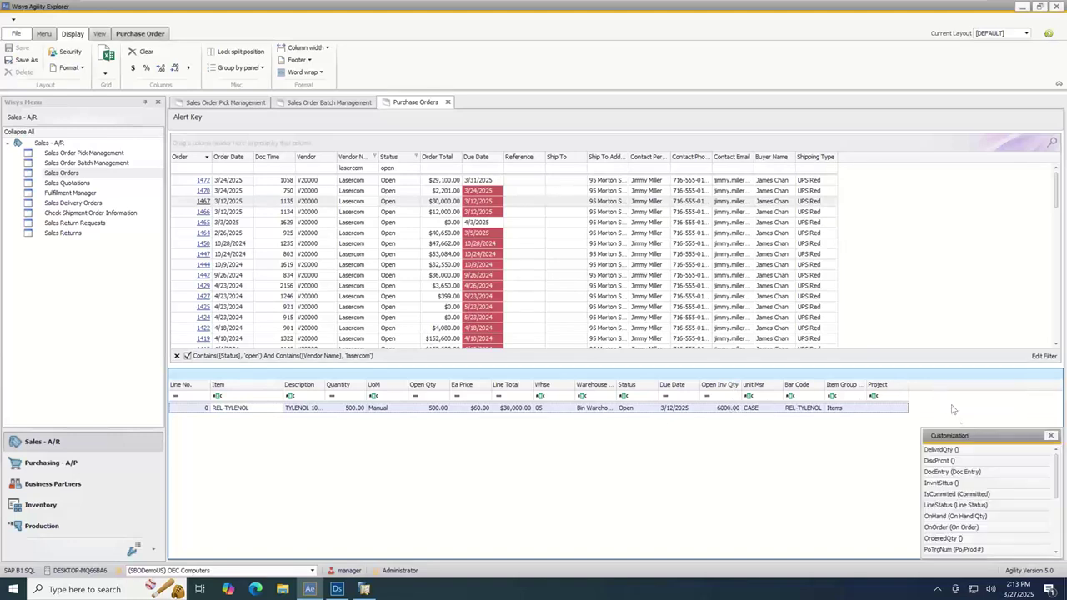
left_click_drag(957, 440, 729, 395)
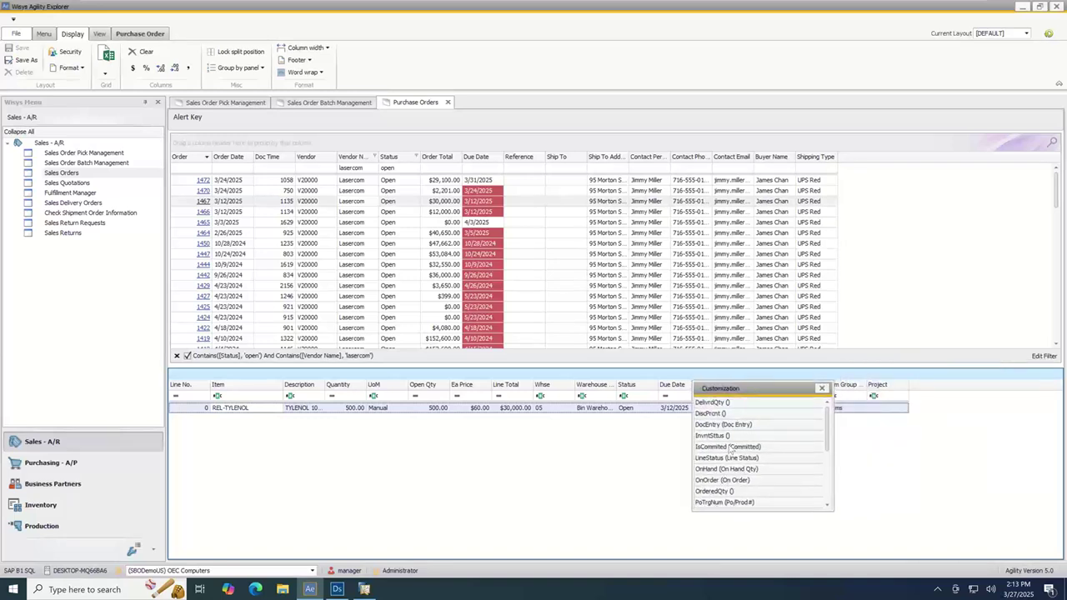
scroll(734, 453, "down", 2)
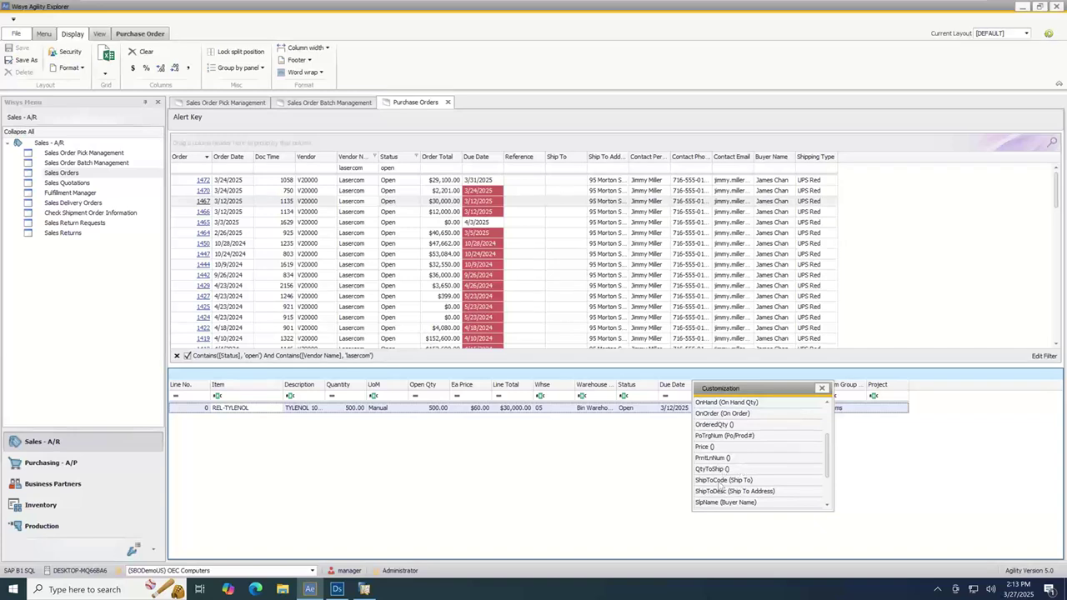
left_click_drag(725, 449, 931, 392)
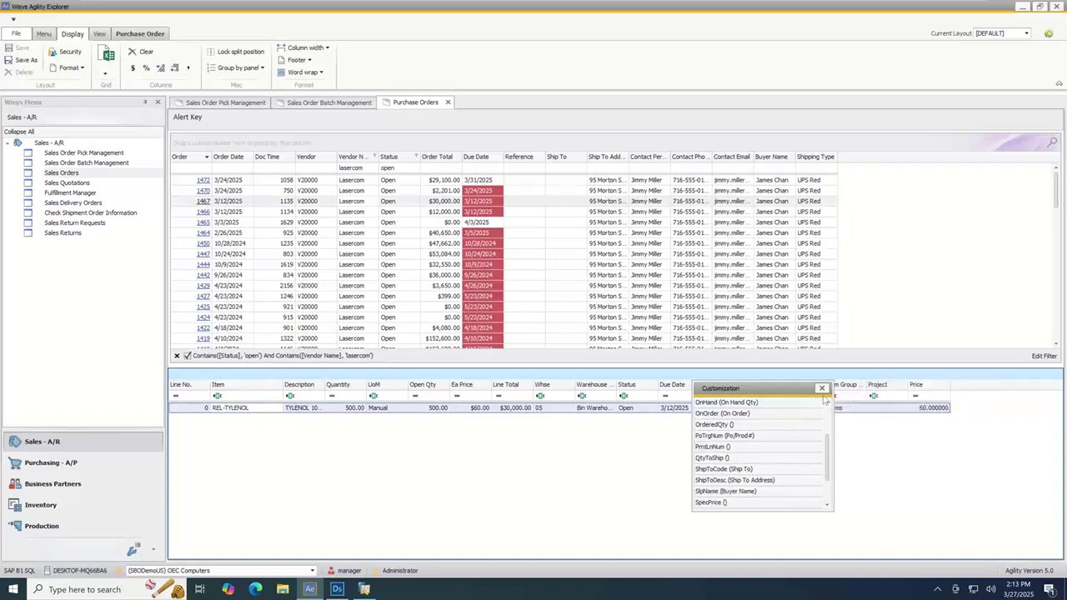
left_click_drag(828, 454, 825, 407)
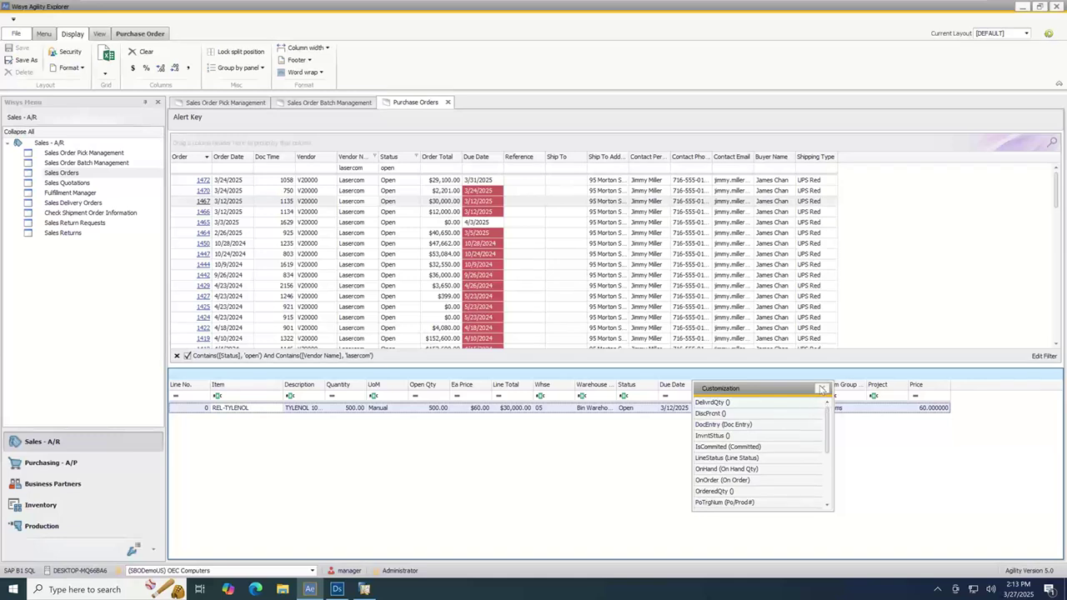
left_click(821, 388)
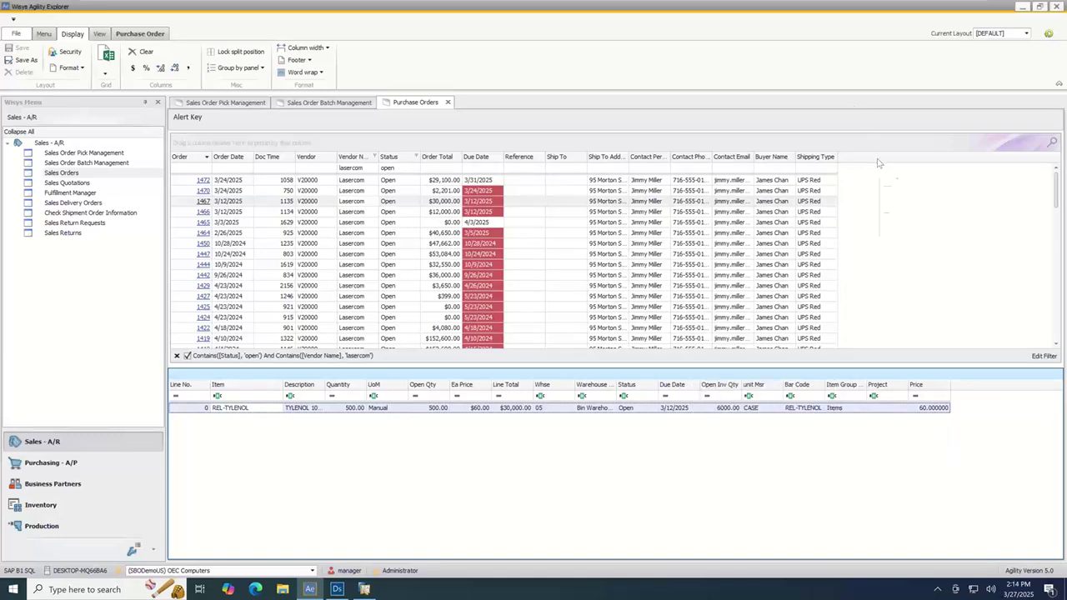
Step: Look through the hidden columns offered in the Column Chooser for the main purchase order grid
right_click(880, 158)
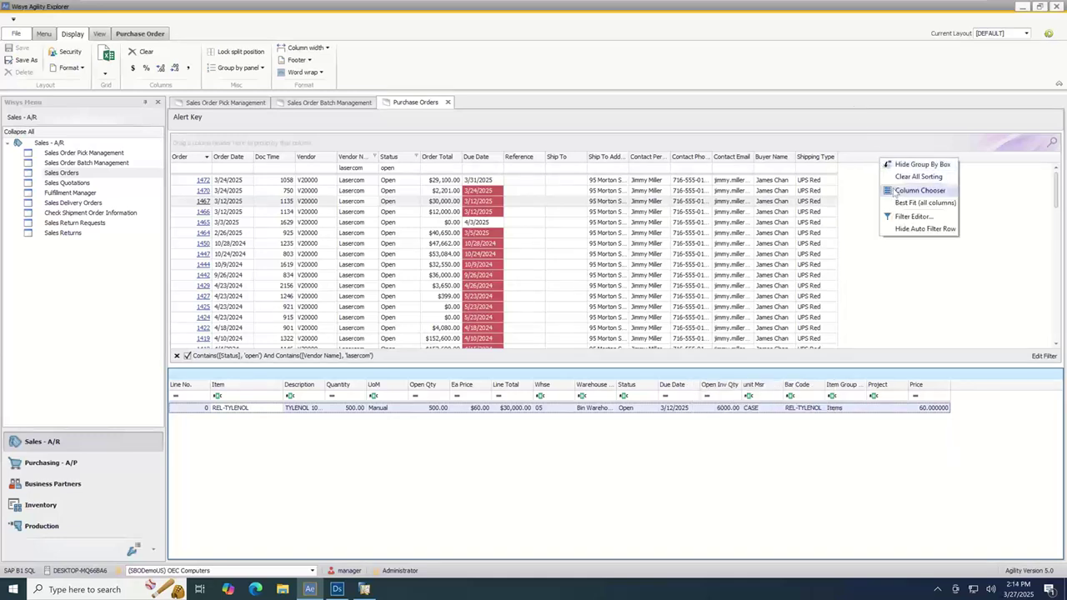
left_click(894, 191)
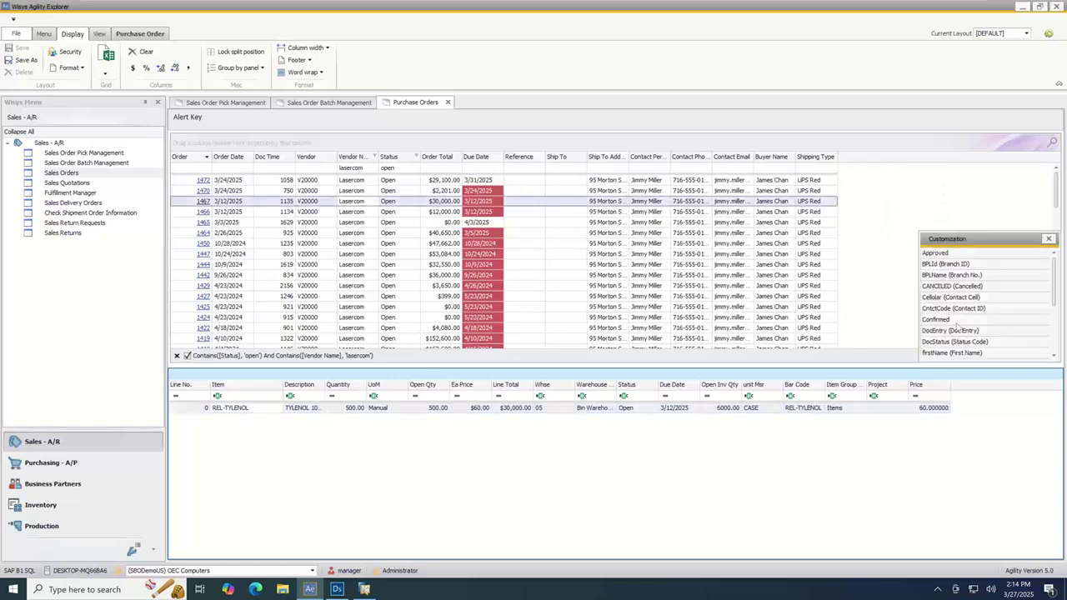
scroll(958, 328, "down", 3)
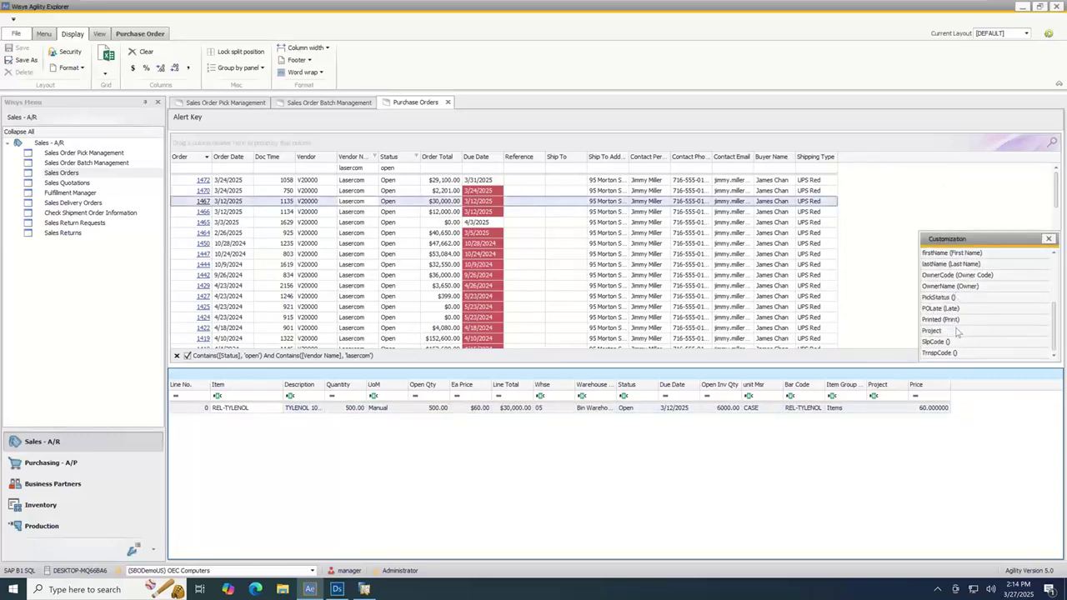
scroll(957, 332, "up", 3)
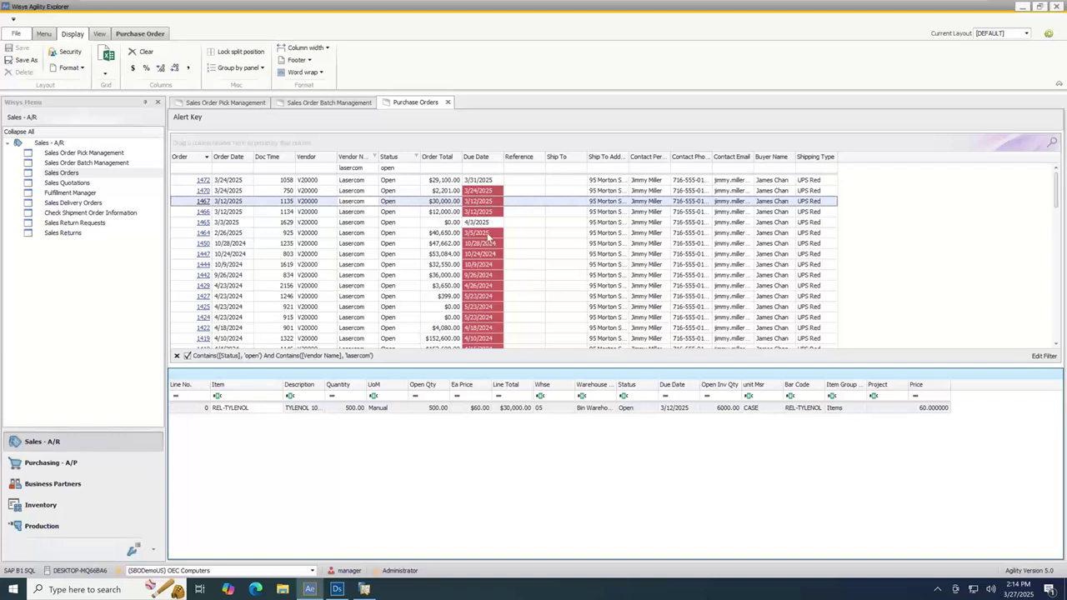
Step: Filter the purchase orders' Due Date by "Later this year" and replace that filter with "Next week"
left_click(499, 156)
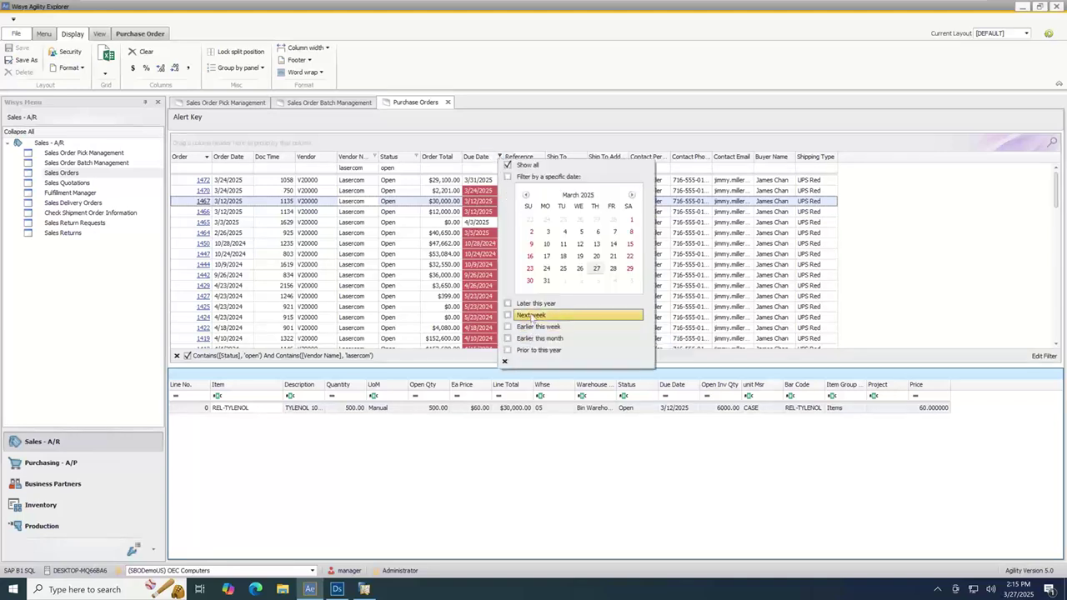
left_click(531, 307)
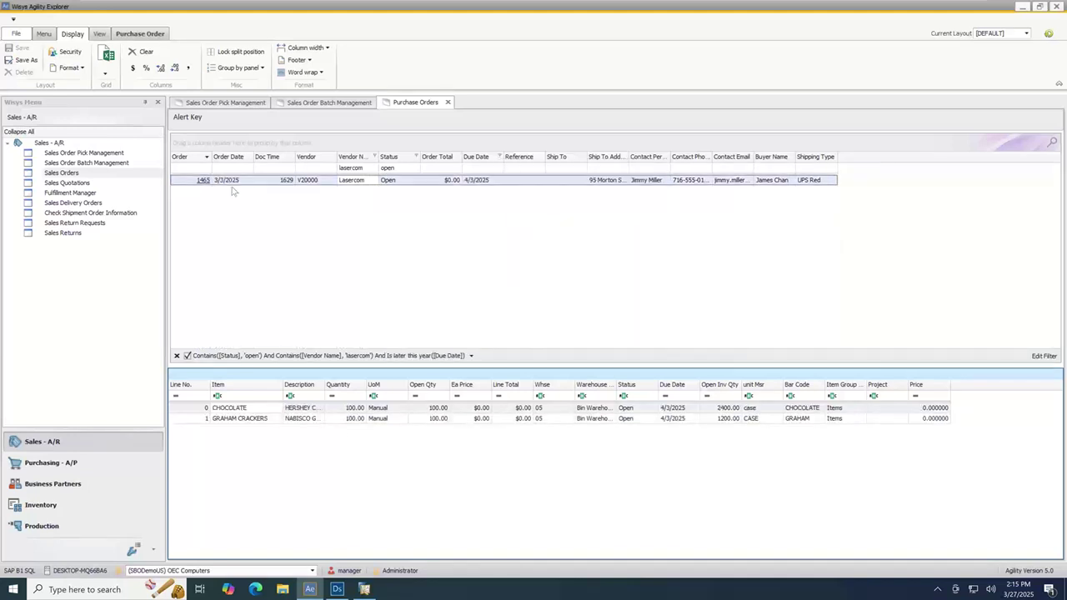
left_click(500, 157)
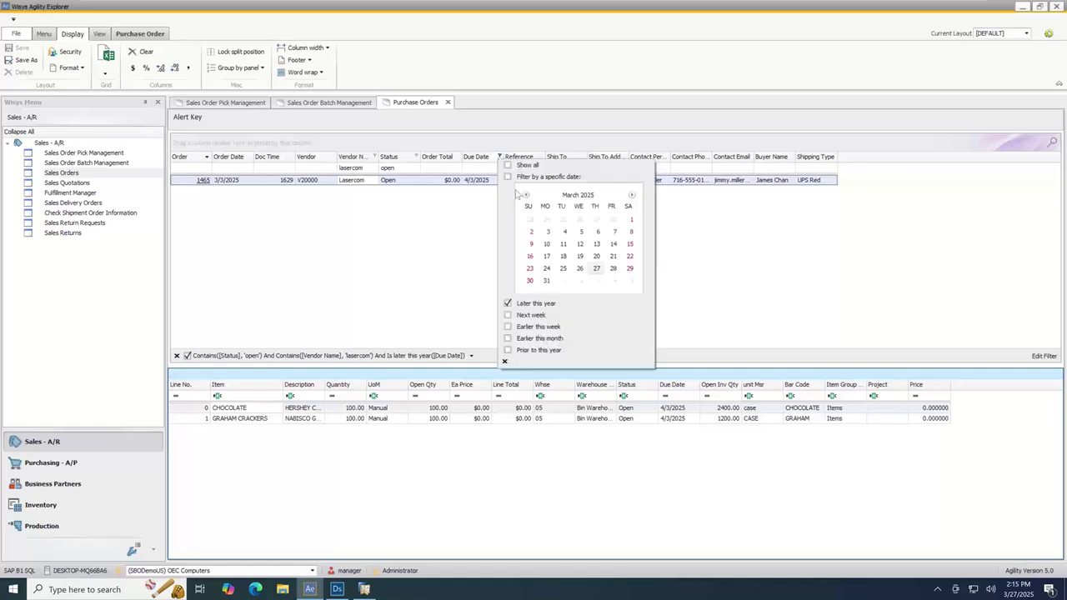
left_click(507, 304)
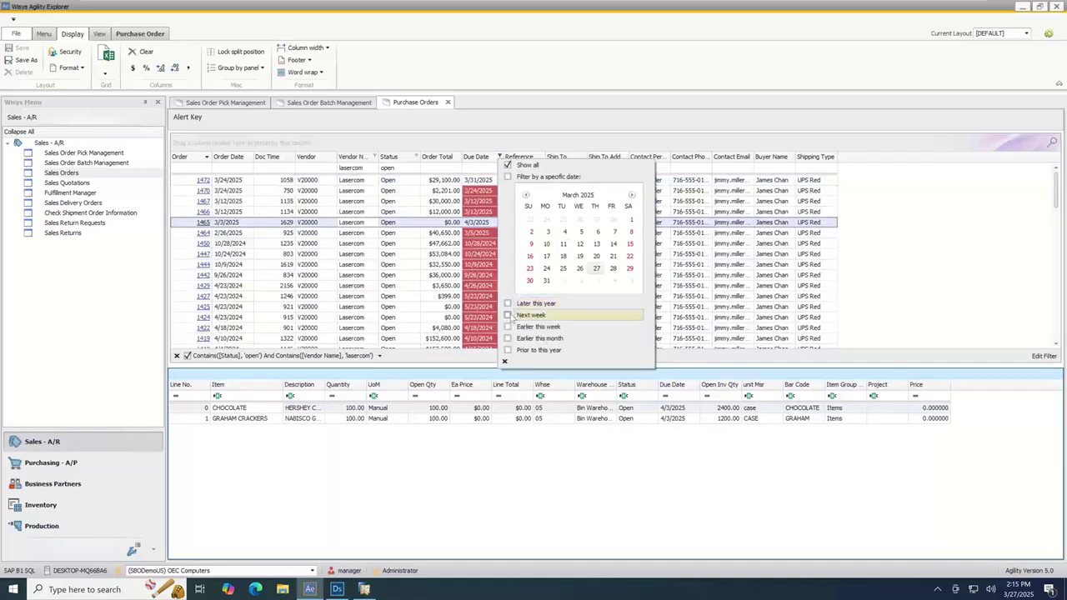
left_click(508, 315)
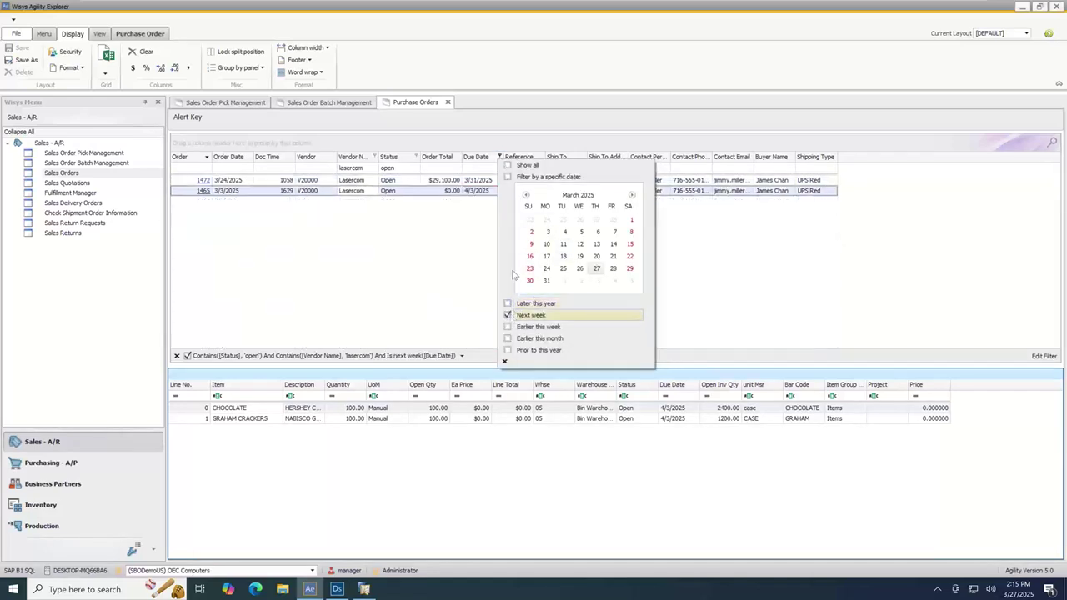
left_click(688, 270)
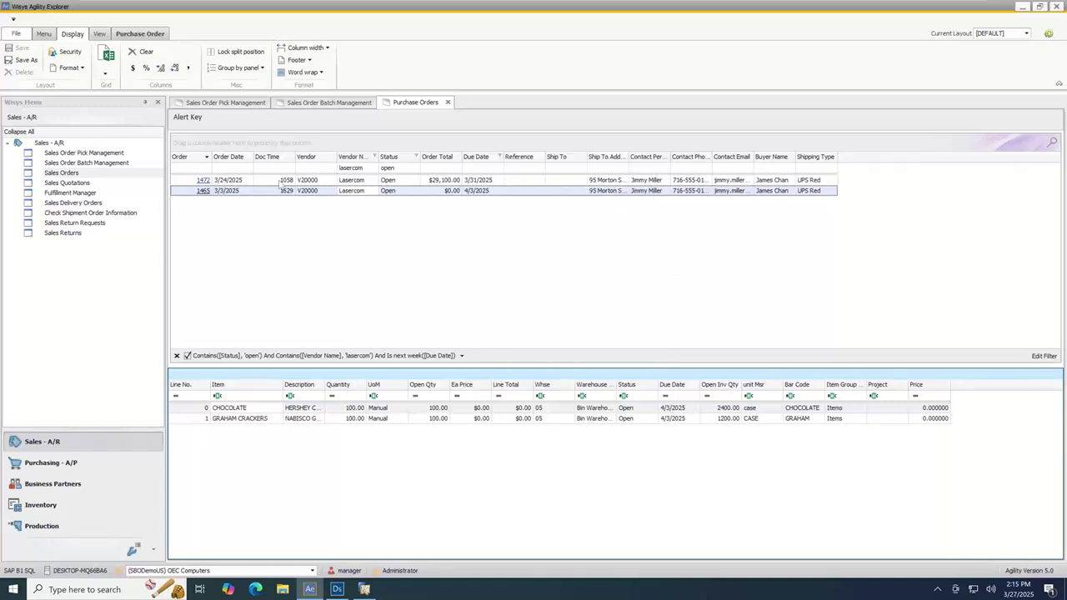
Step: Open the Lasercom order due 3/31/2025 in SAP Business One, view it maximized, and return to Agility Explorer
left_click(250, 180)
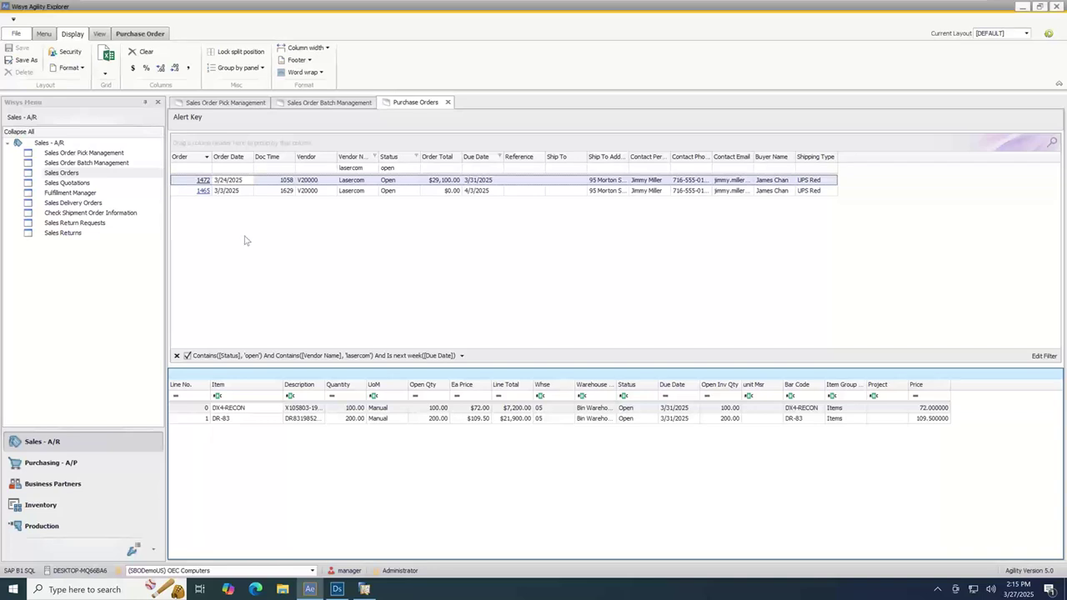
left_click(203, 181)
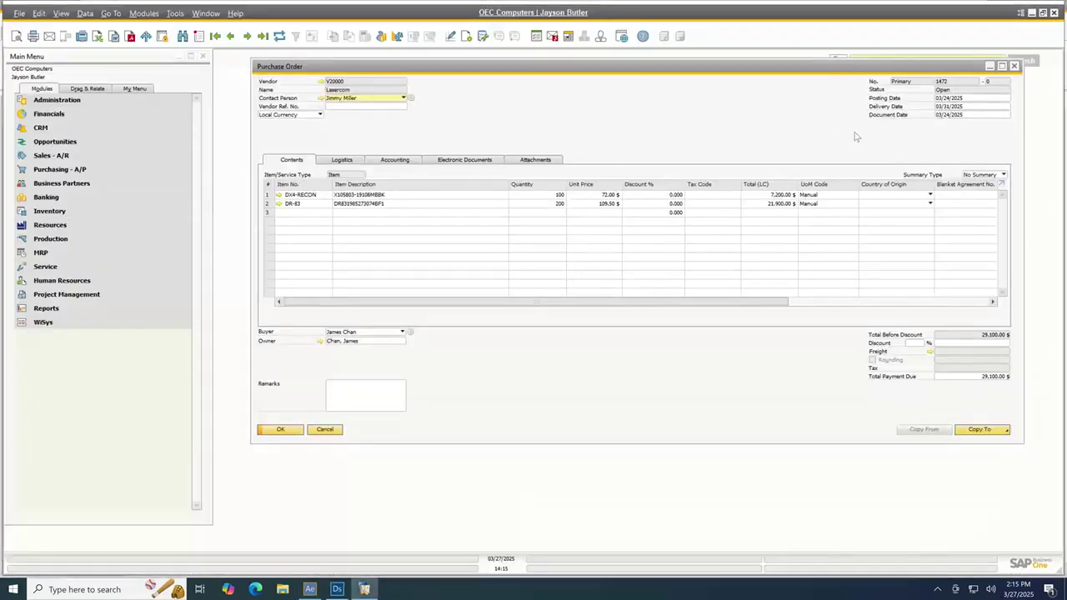
left_click(1002, 67)
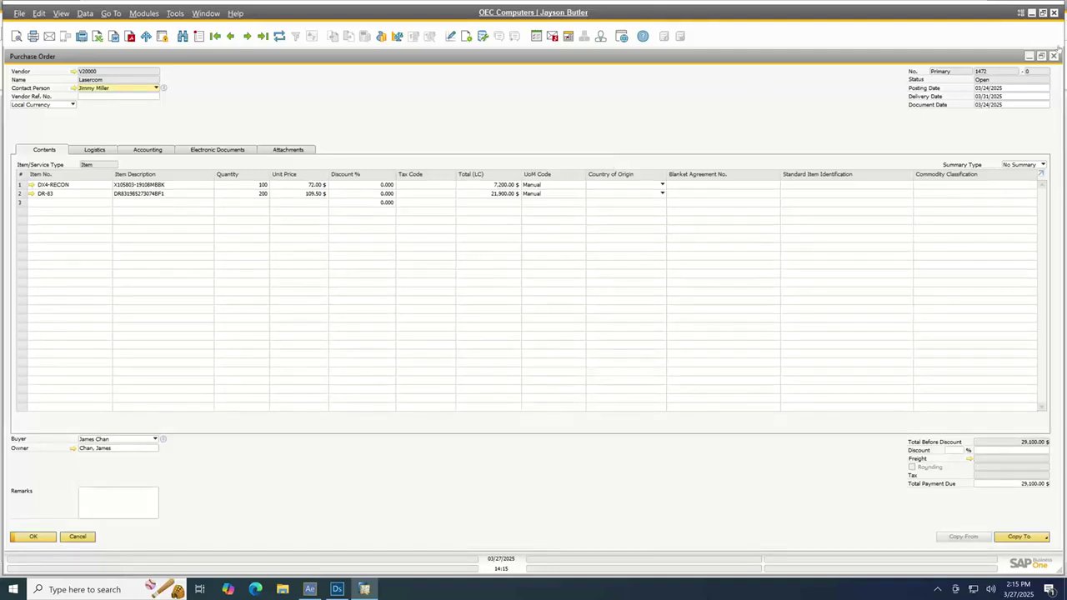
left_click(1054, 58)
left_click(1032, 14)
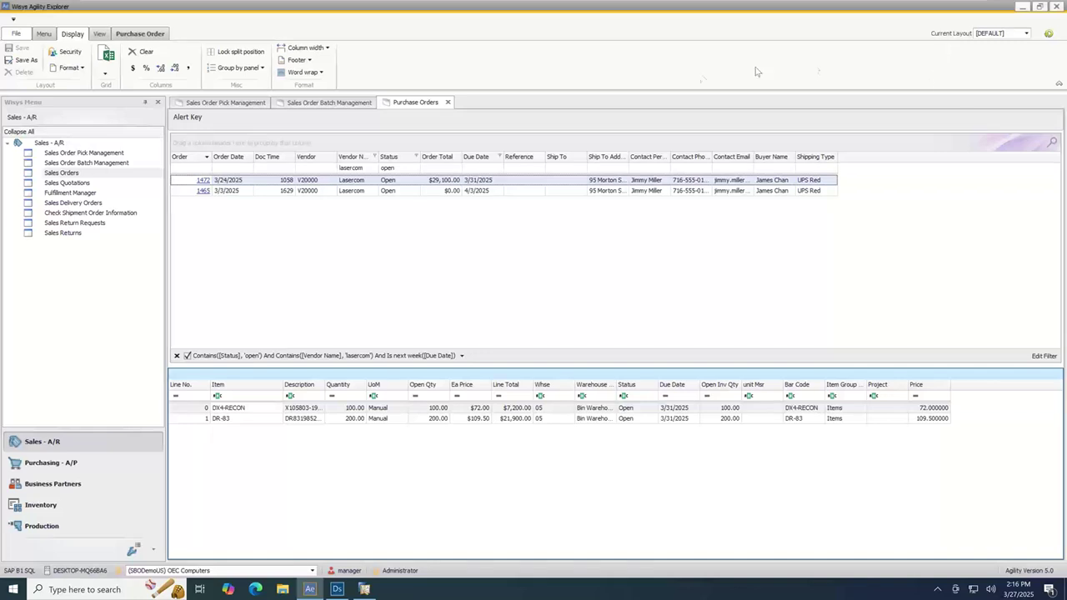
Step: Open a blank new purchase order from the Purchase Order tasks and close it without entering anything
left_click(138, 35)
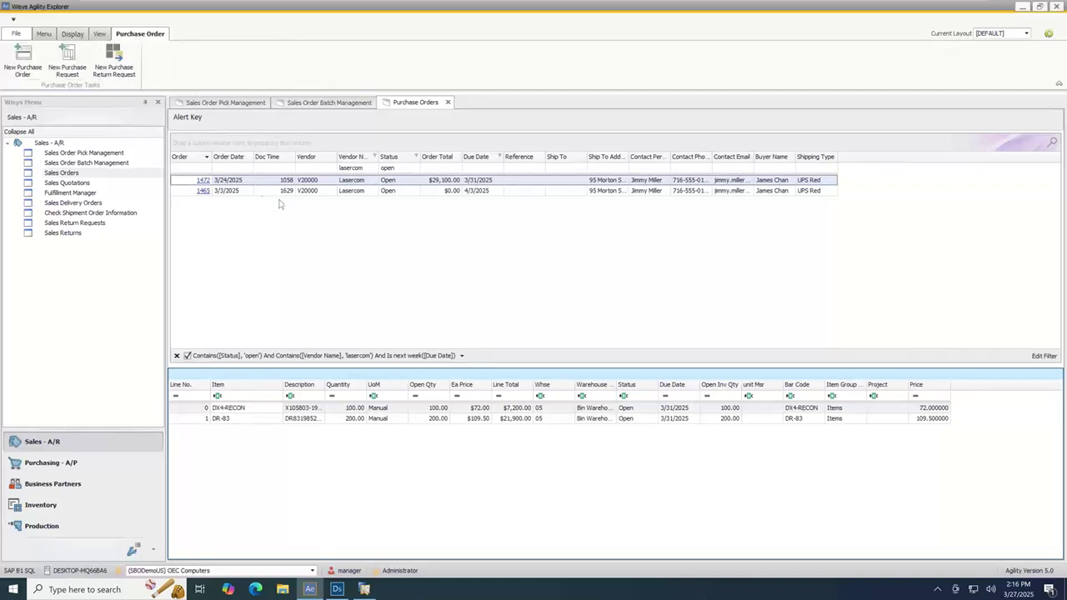
left_click(11, 47)
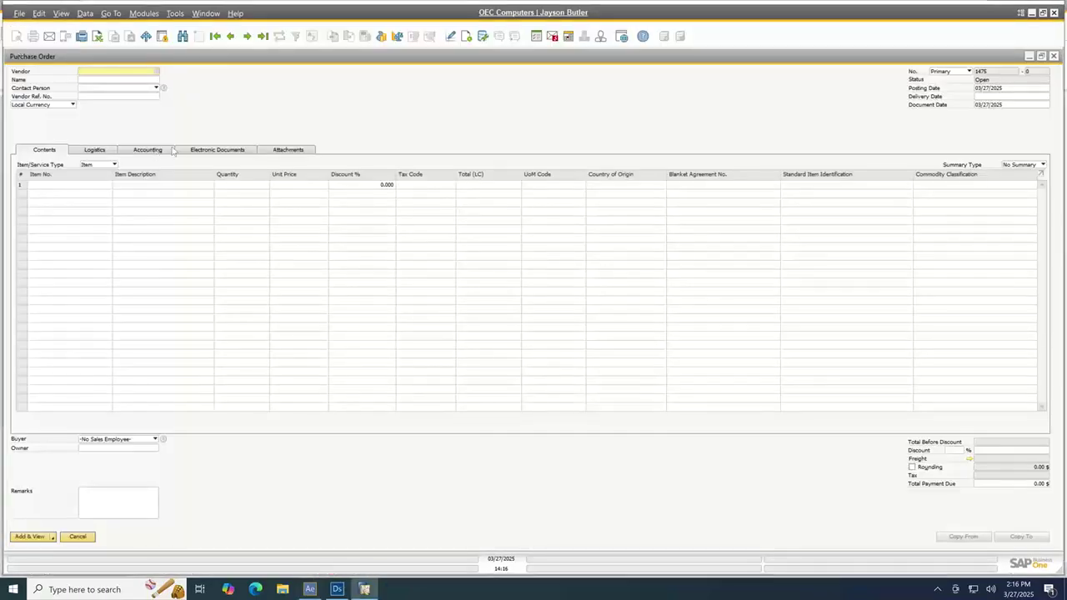
left_click(1055, 57)
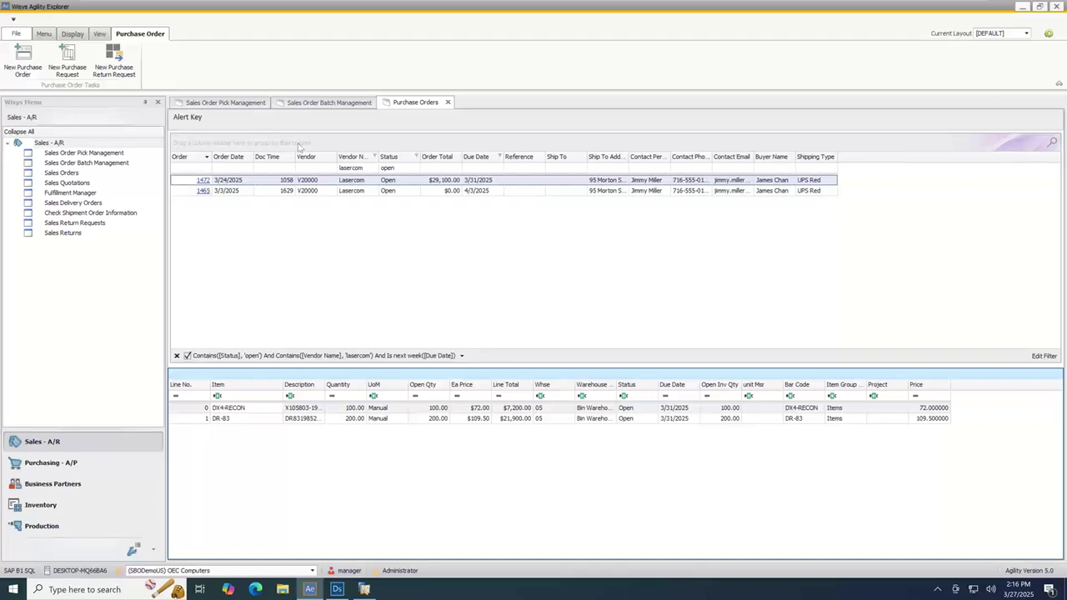
Step: Filter the Sales Order Batch Management grid by the customer's card code and a Doc Due Date of 3/27/2025
left_click(295, 105)
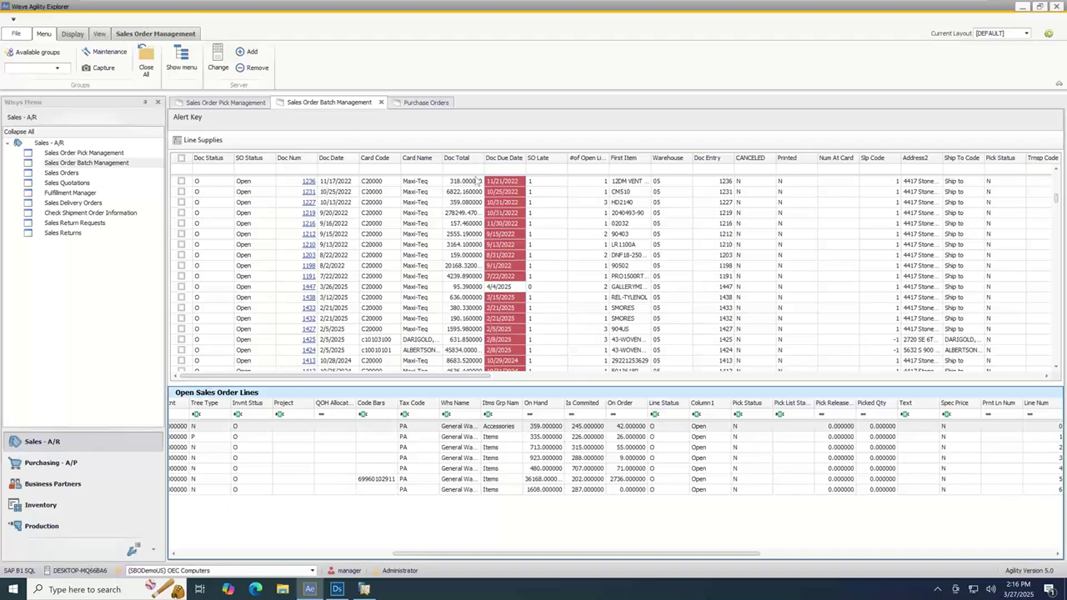
left_click(389, 170)
type("c200")
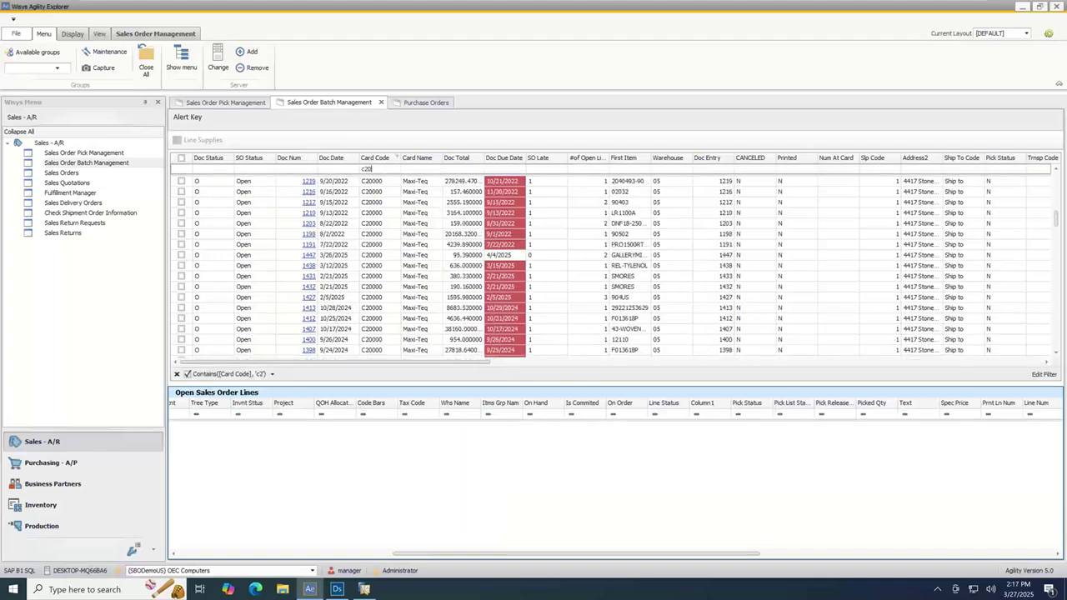
type("0")
left_click(521, 155)
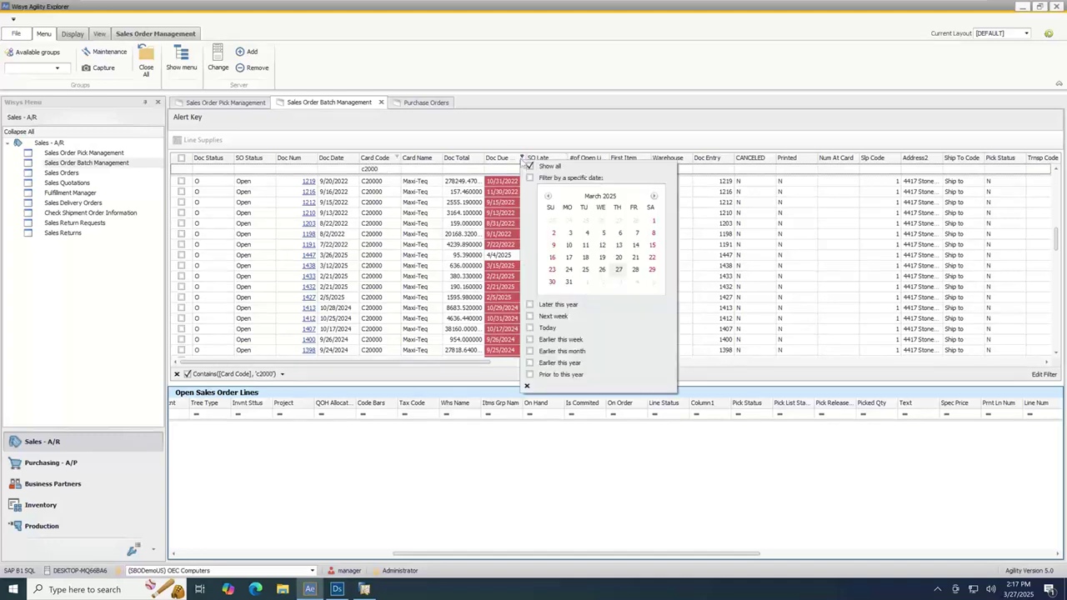
left_click(618, 269)
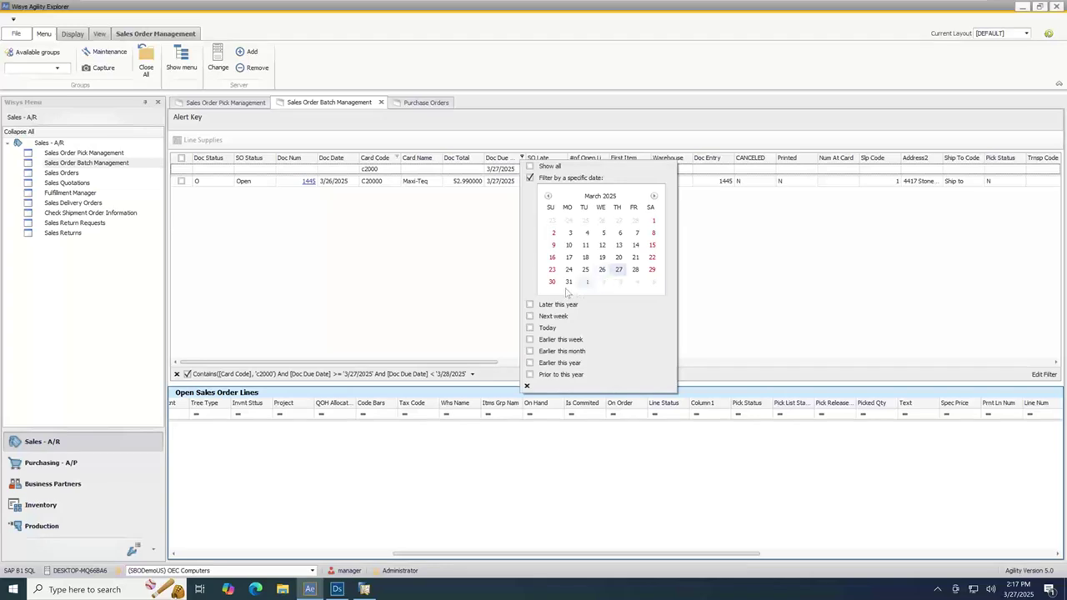
Step: Change the Doc Due Date filter to "Next week" and display the open lines of the Maxi-Teq order due 4/4/2025
left_click(530, 317)
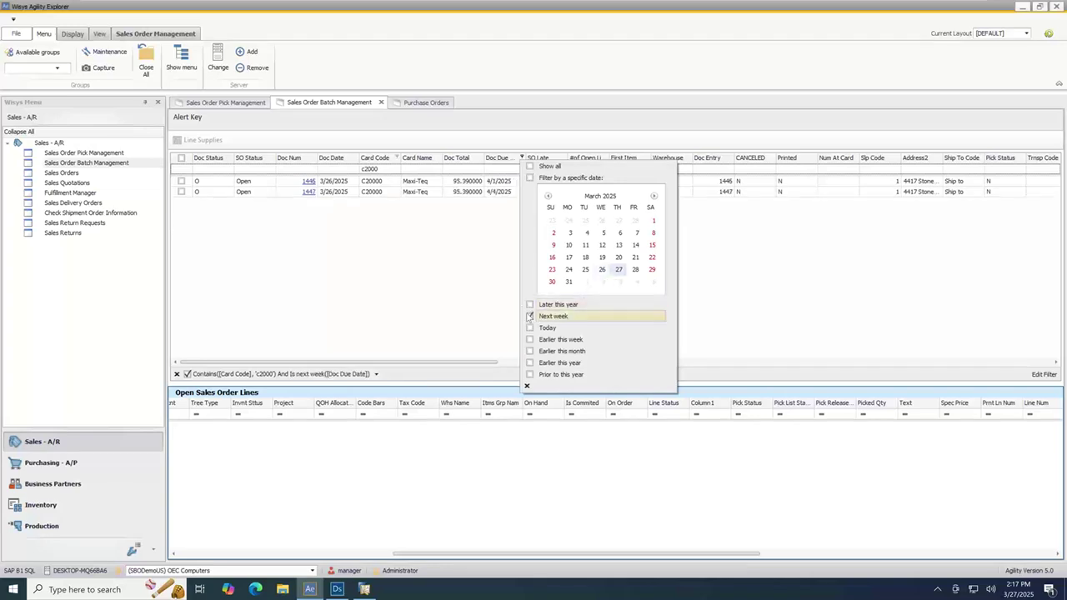
left_click(400, 309)
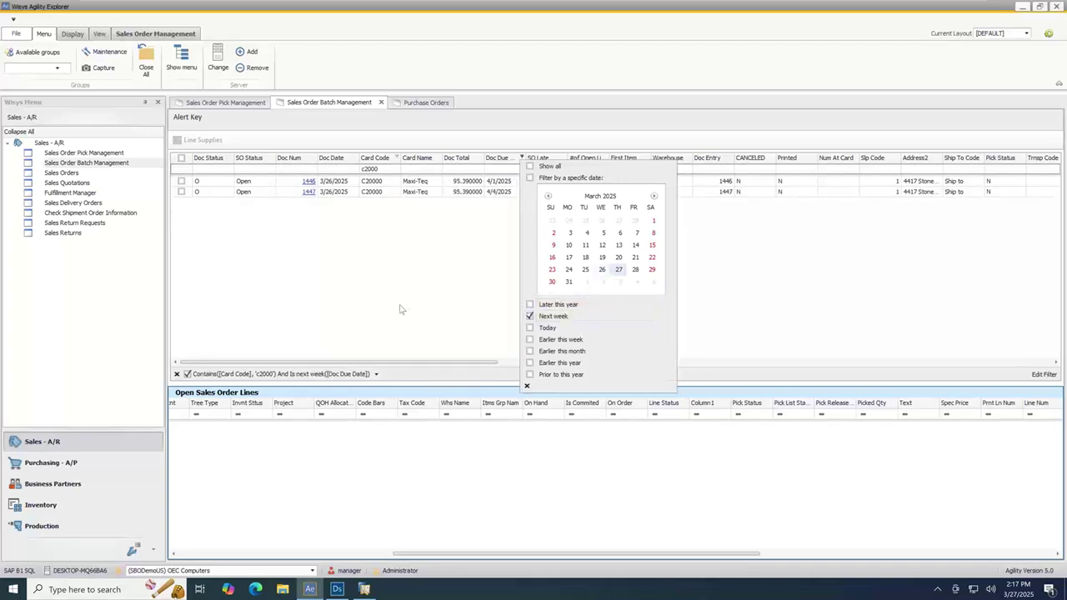
left_click(410, 191)
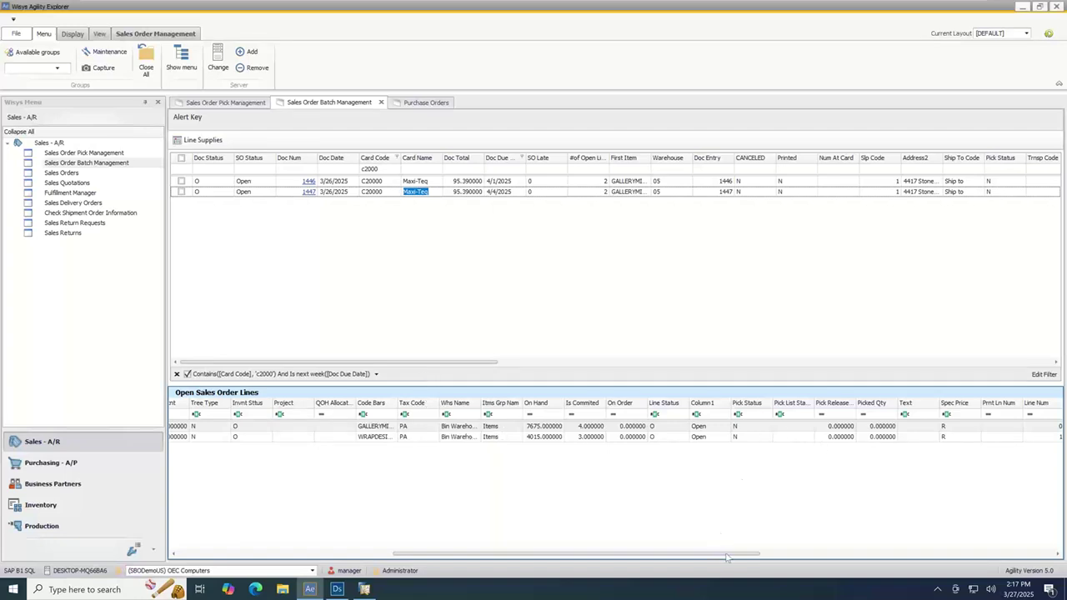
left_click_drag(722, 556, 475, 547)
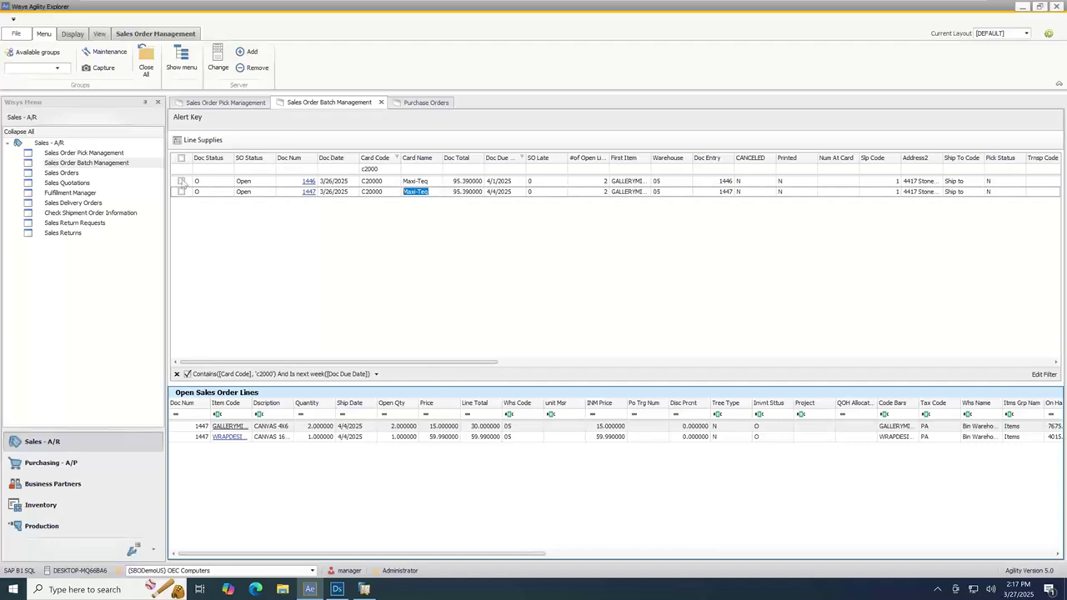
Step: Select the Maxi-Teq orders due 4/1/2025 and 4/4/2025 and run Multi Order Generate Pick to put them on one pick list
left_click(170, 34)
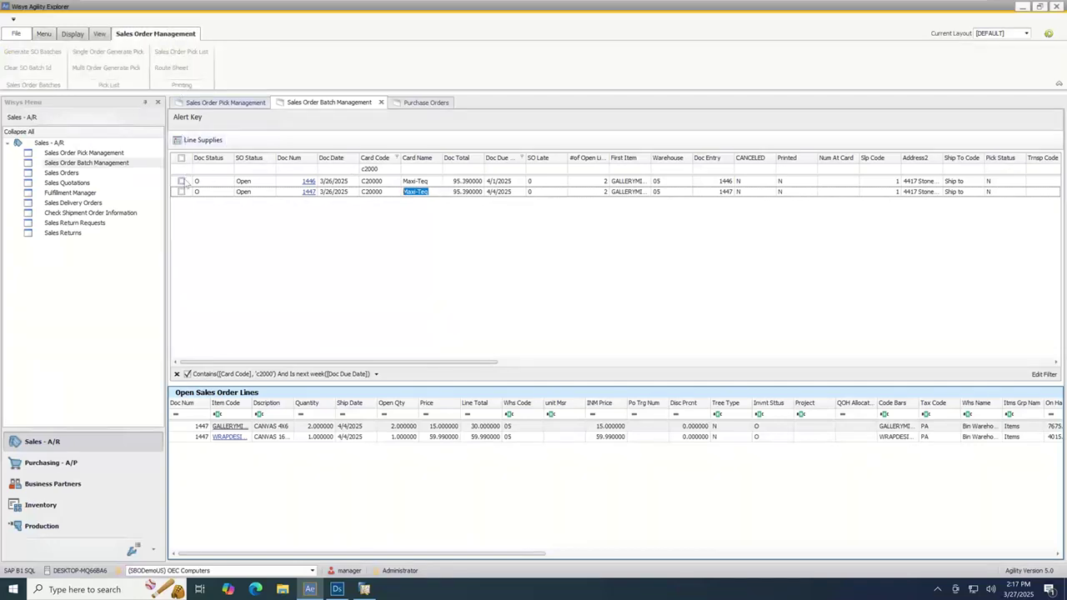
left_click(185, 182)
left_click(182, 181)
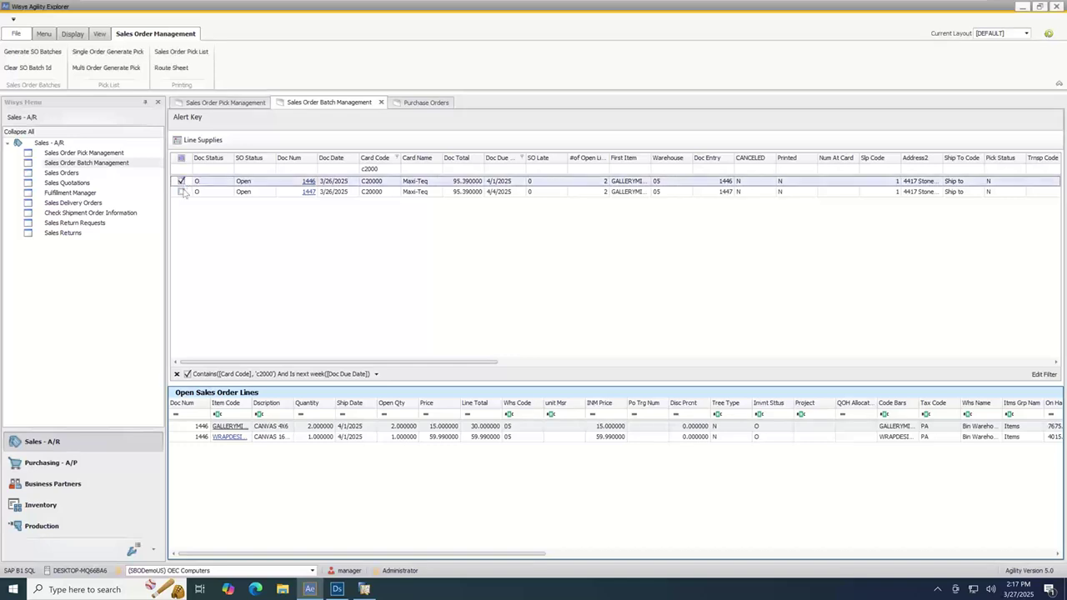
left_click(181, 192)
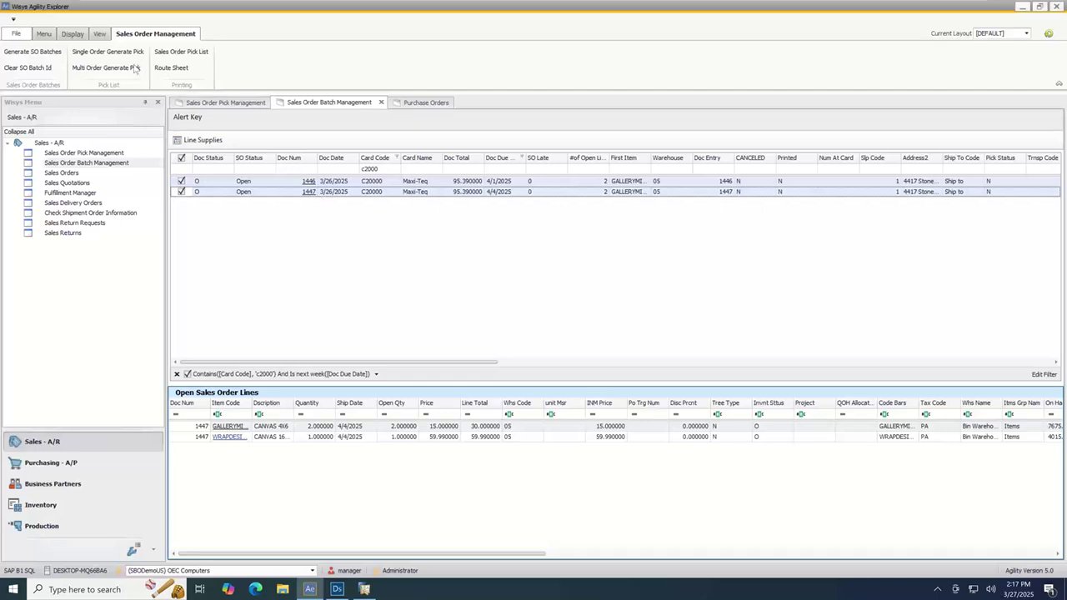
left_click(131, 69)
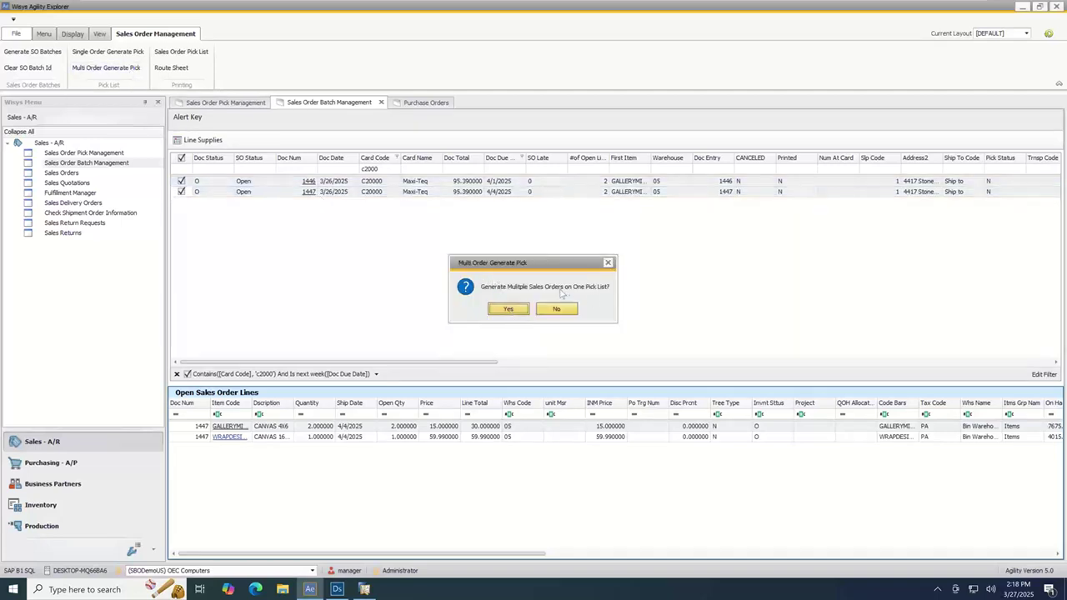
left_click(510, 309)
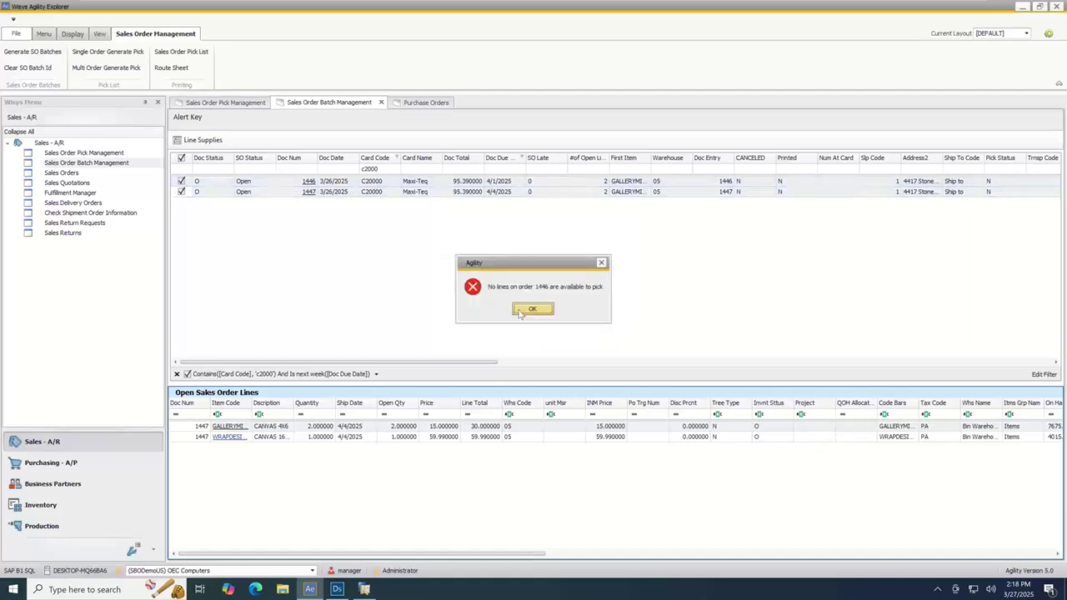
left_click(521, 312)
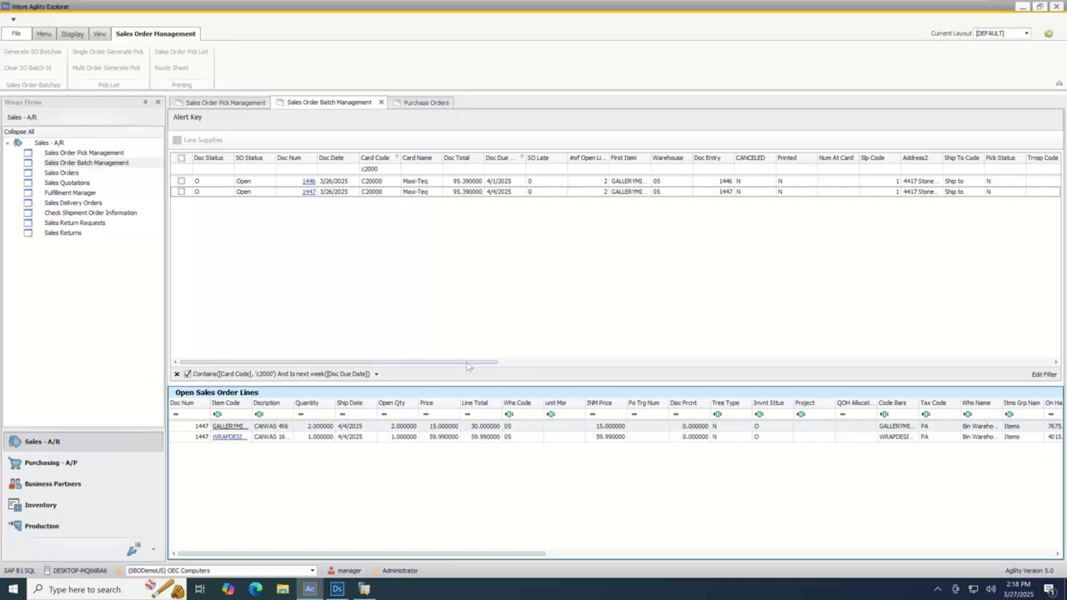
Step: Clear the Card Code filter and set the Doc Due Date filter to show all sales orders
left_click_drag(468, 367, 400, 367)
left_click(386, 170)
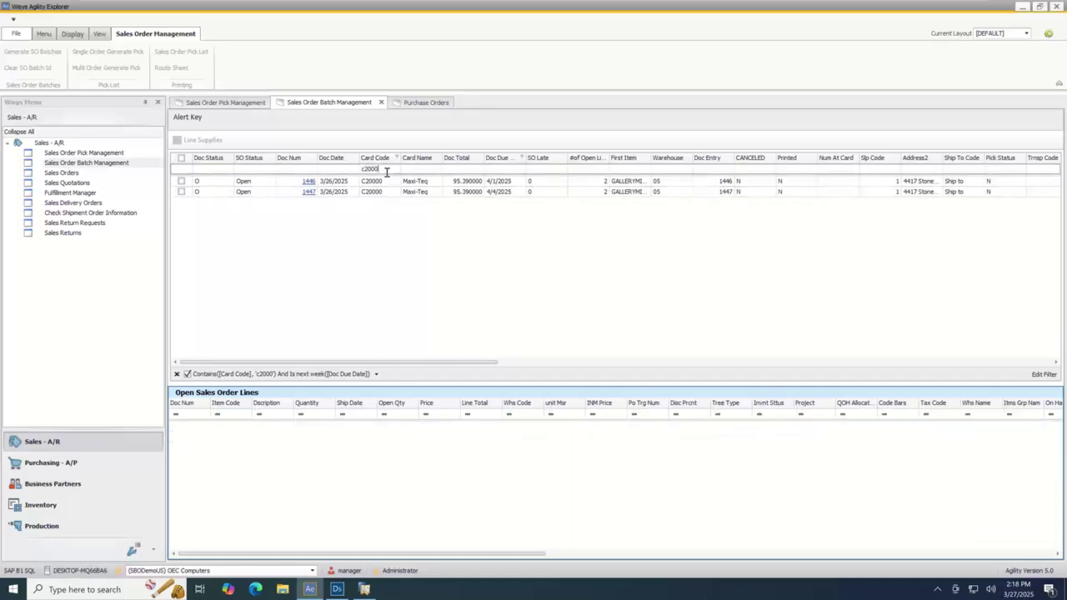
key("BackSpace")
key("BackSpace")
key("BackSpace")
key("BackSpace")
key("BackSpace")
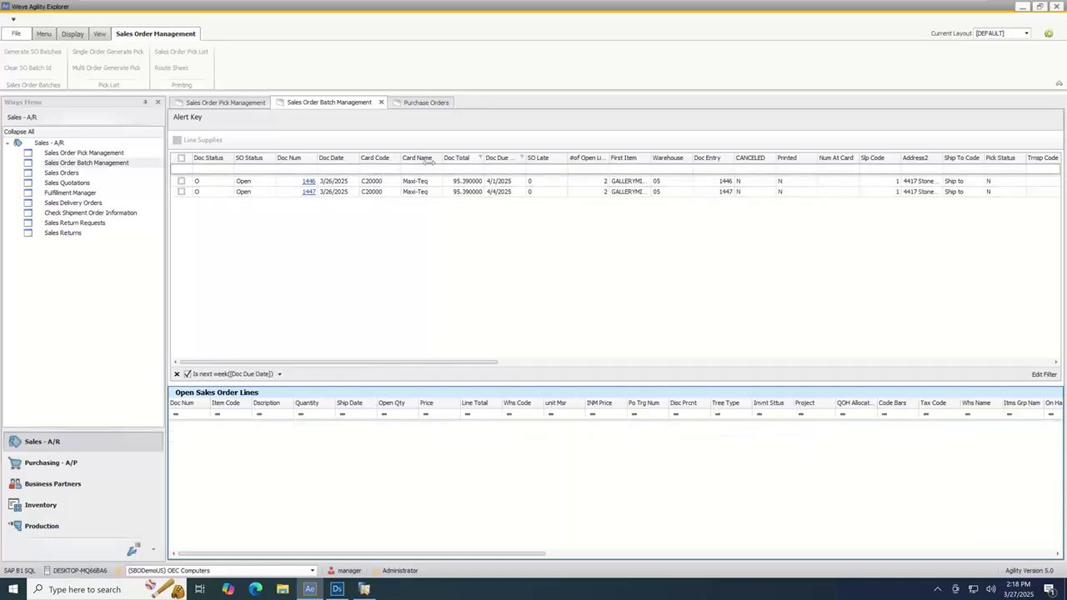
left_click(522, 159)
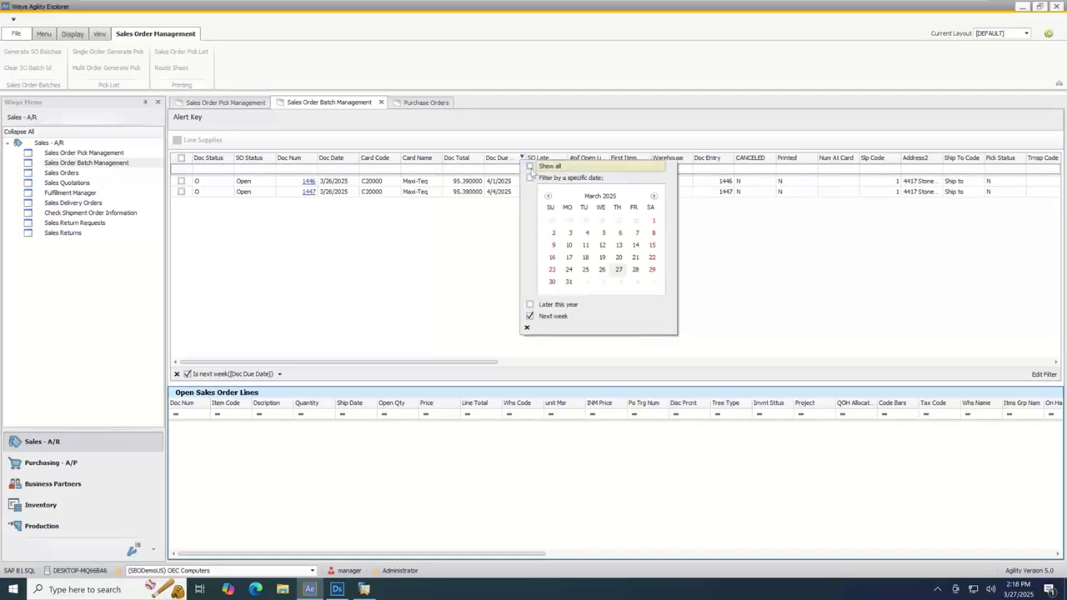
left_click(531, 168)
left_click(450, 235)
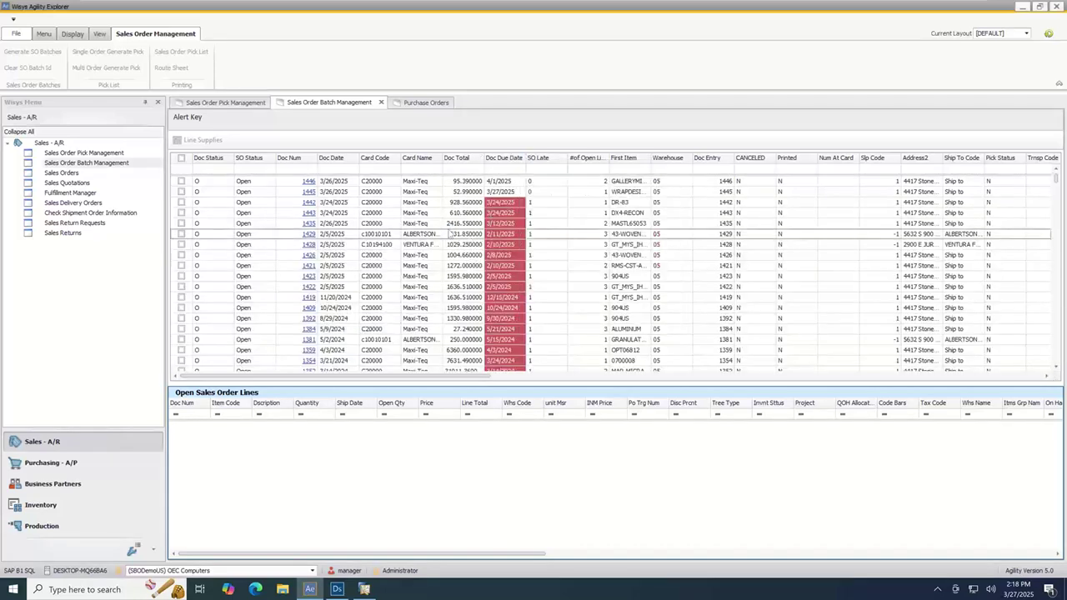
Step: Filter the sales orders by SO Status "open" and check the Doc Num filter choices without applying any
left_click(379, 170)
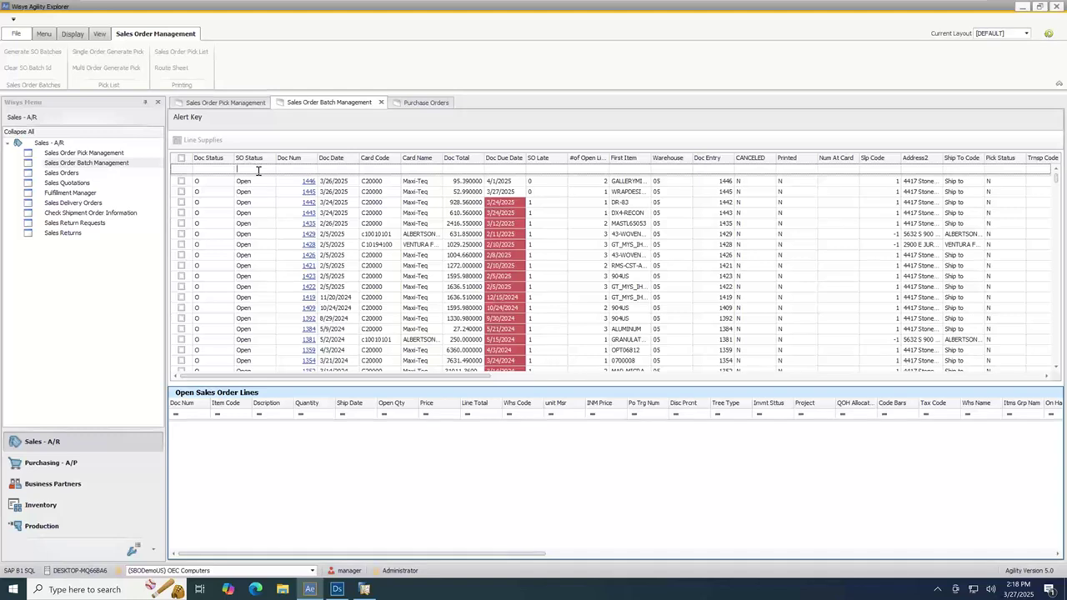
type("open")
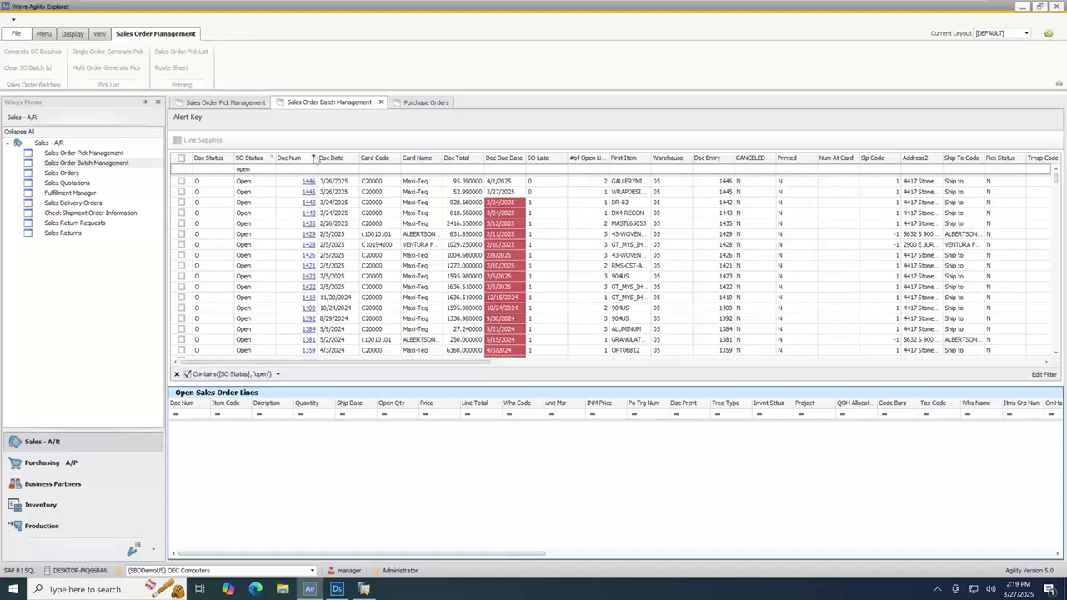
left_click(314, 158)
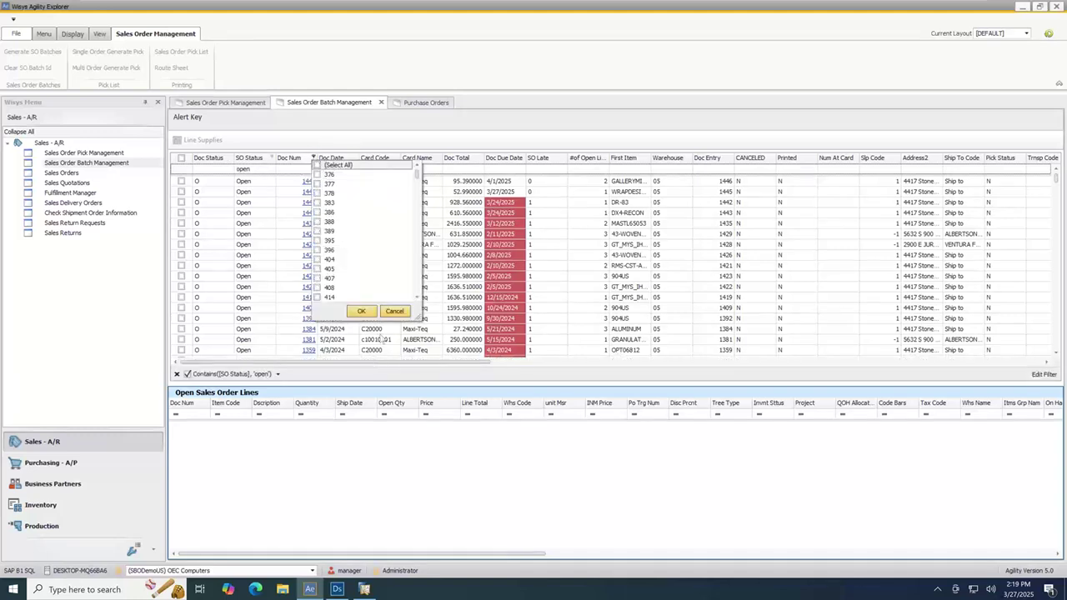
left_click(394, 311)
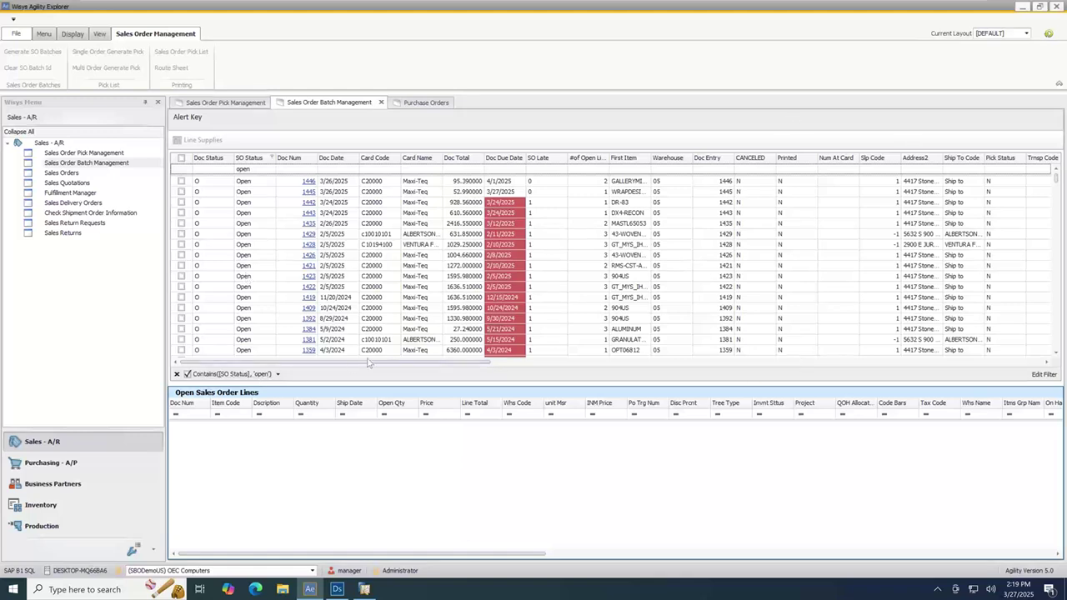
Step: Filter the sales orders by Card Name "maxi" and display the open lines of the order due 12/15/2024
left_click_drag(372, 364, 1001, 417)
left_click_drag(646, 365, 358, 371)
left_click(410, 168)
type("maxi")
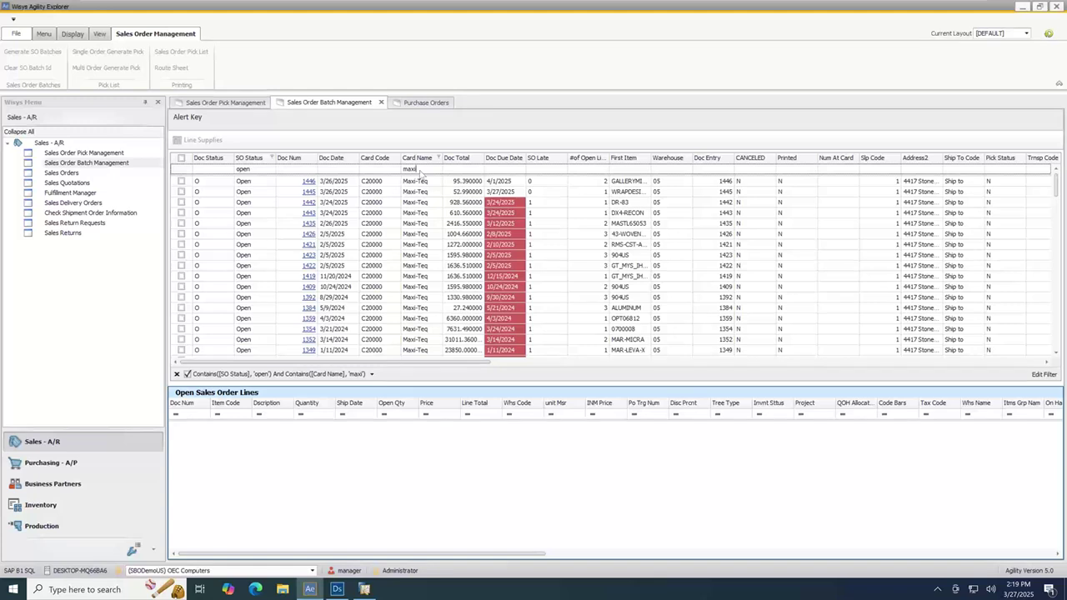
left_click(427, 276)
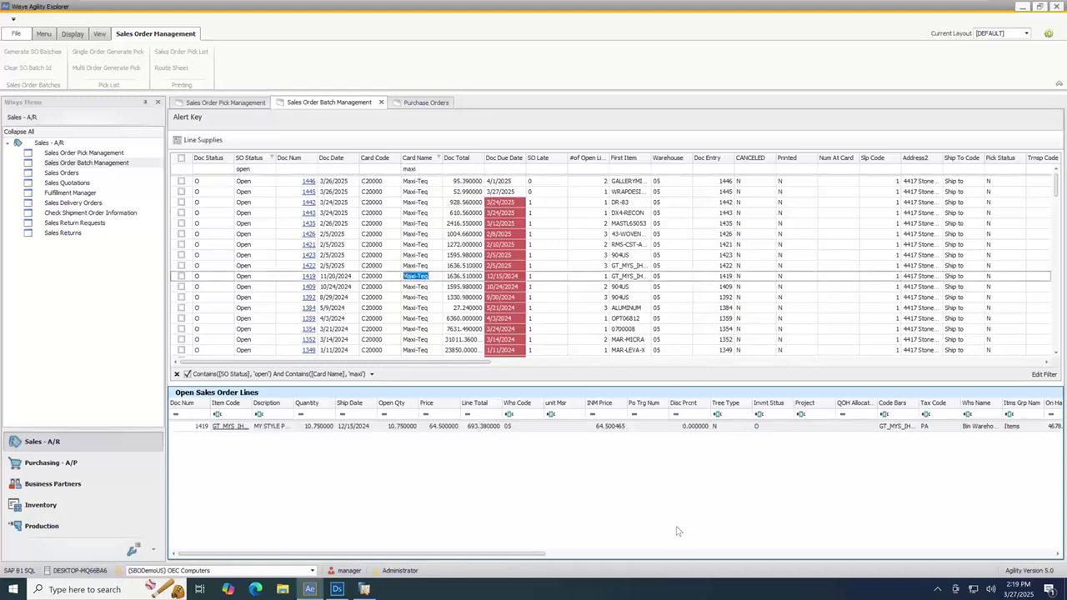
left_click_drag(533, 555, 617, 565)
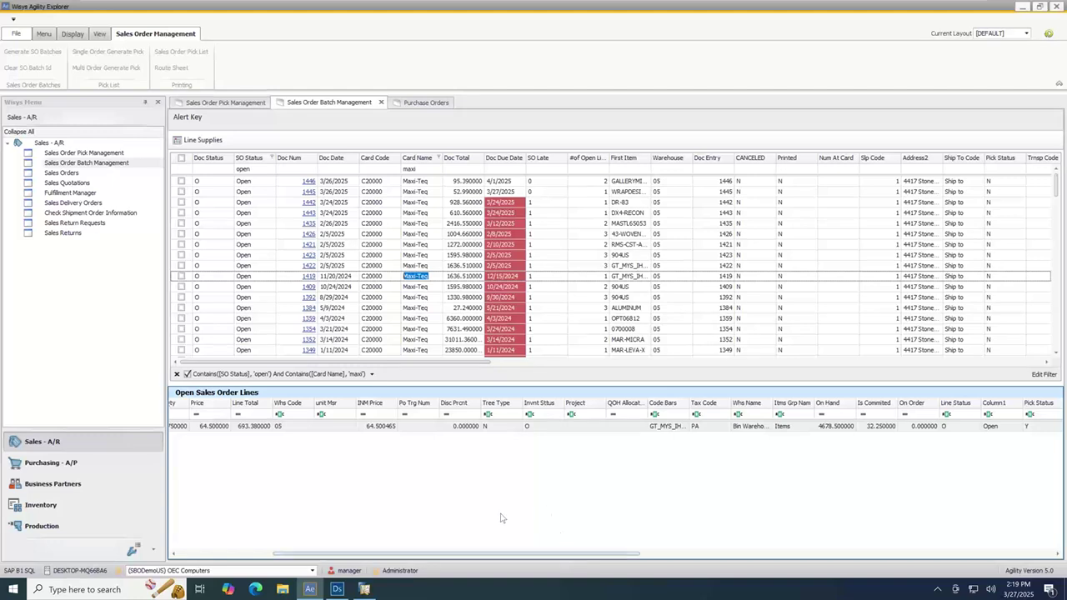
Step: Open the Inventory Workspace and enlarge its item grid above the Warehouses pane
left_click(63, 505)
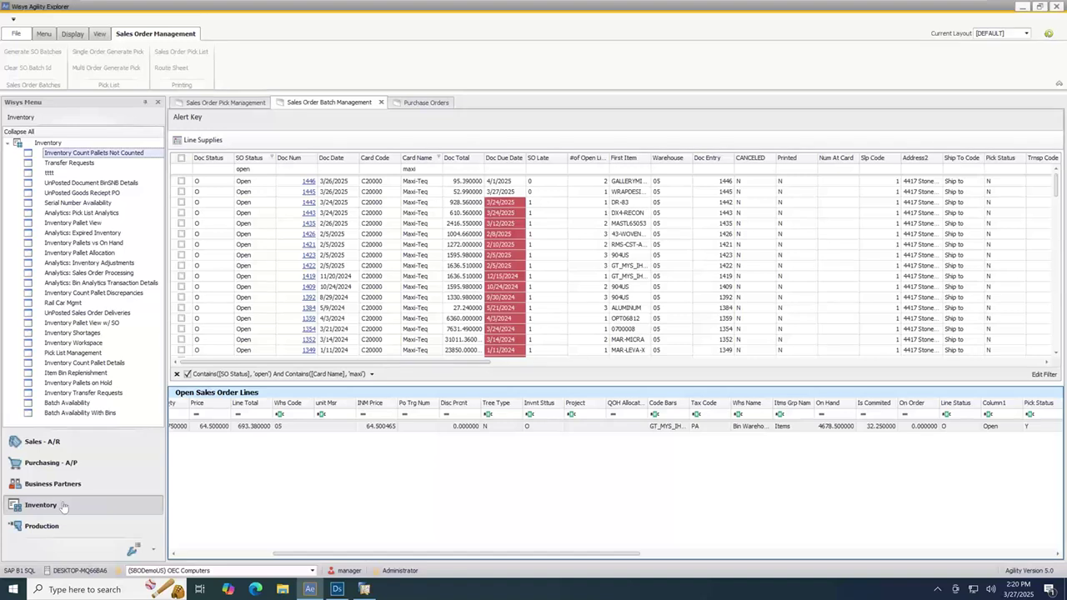
left_click(105, 343)
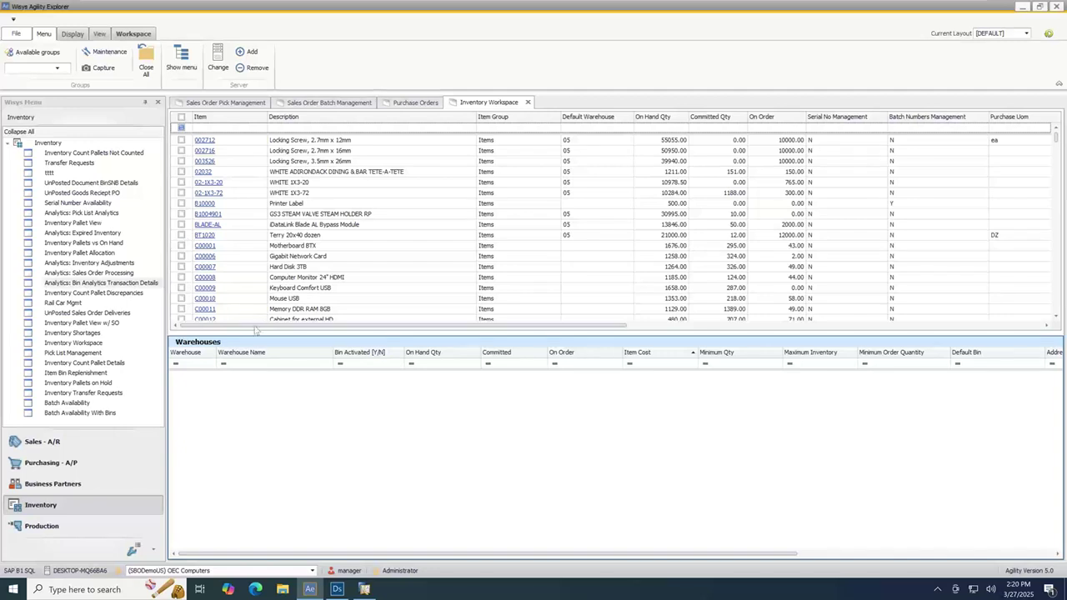
left_click_drag(260, 335, 258, 423)
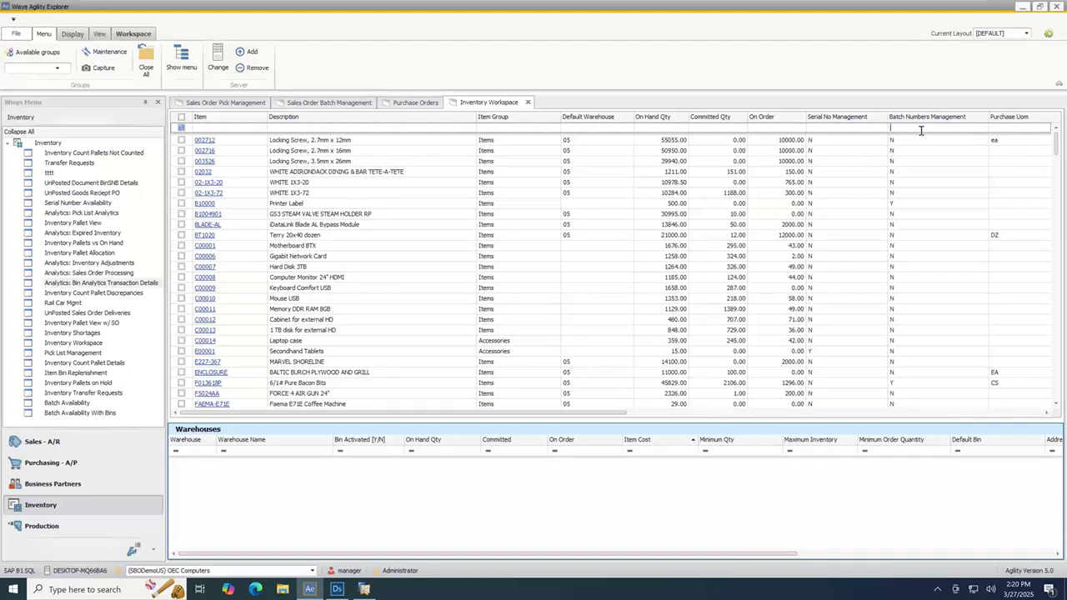
Step: Filter the inventory items by Batch Numbers Management "y" and Default Warehouse "05"
type("Y")
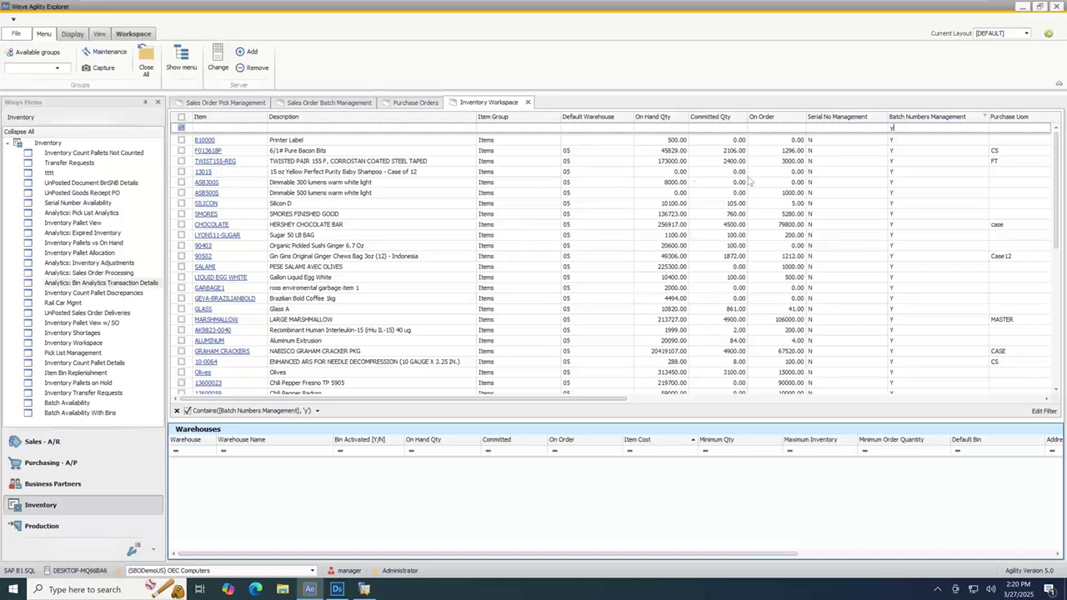
left_click(576, 127)
type("05")
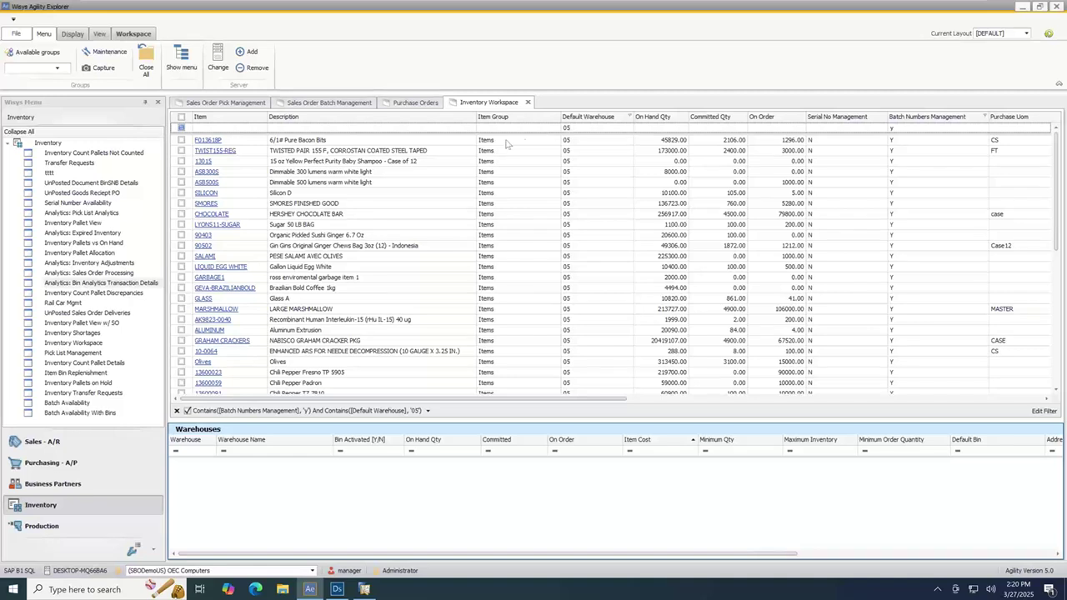
left_click(998, 130)
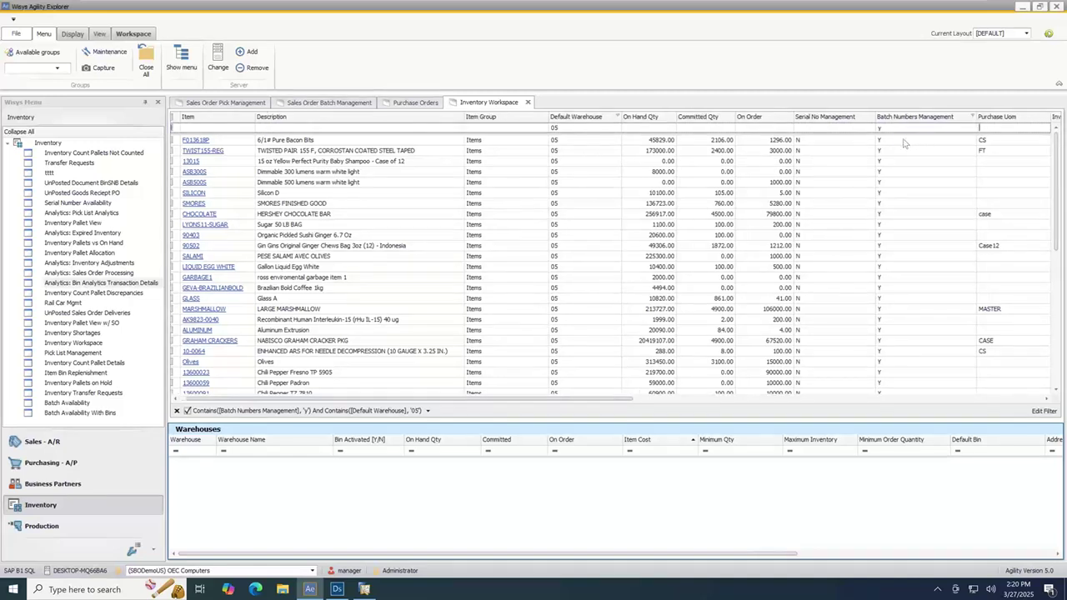
left_click_drag(501, 400, 490, 400)
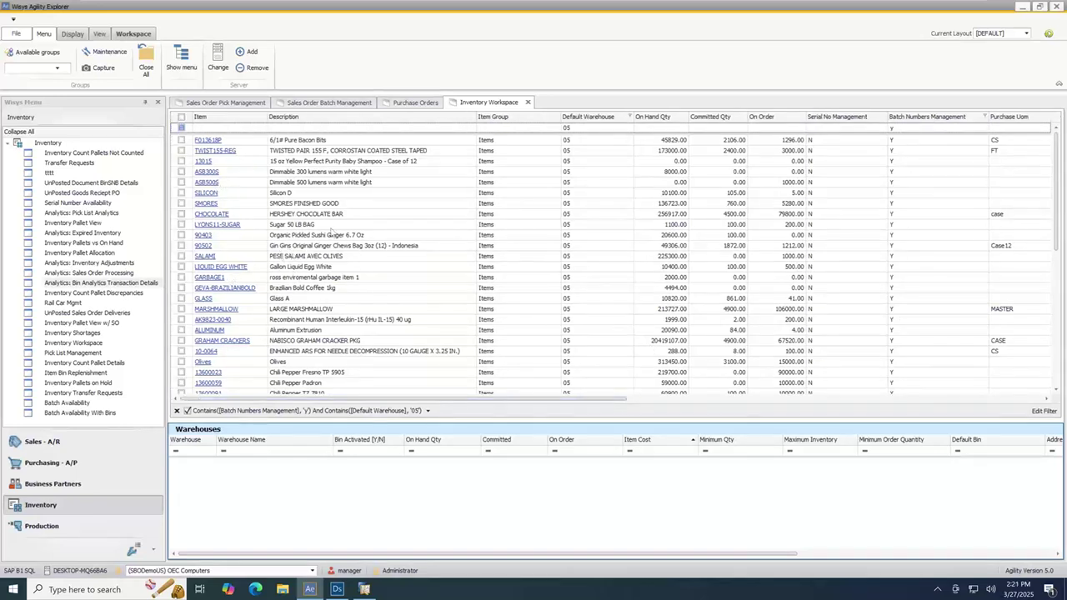
Step: Display the warehouse quantities of the CHOCOLATE item and enlarge the Warehouses pane
left_click(392, 192)
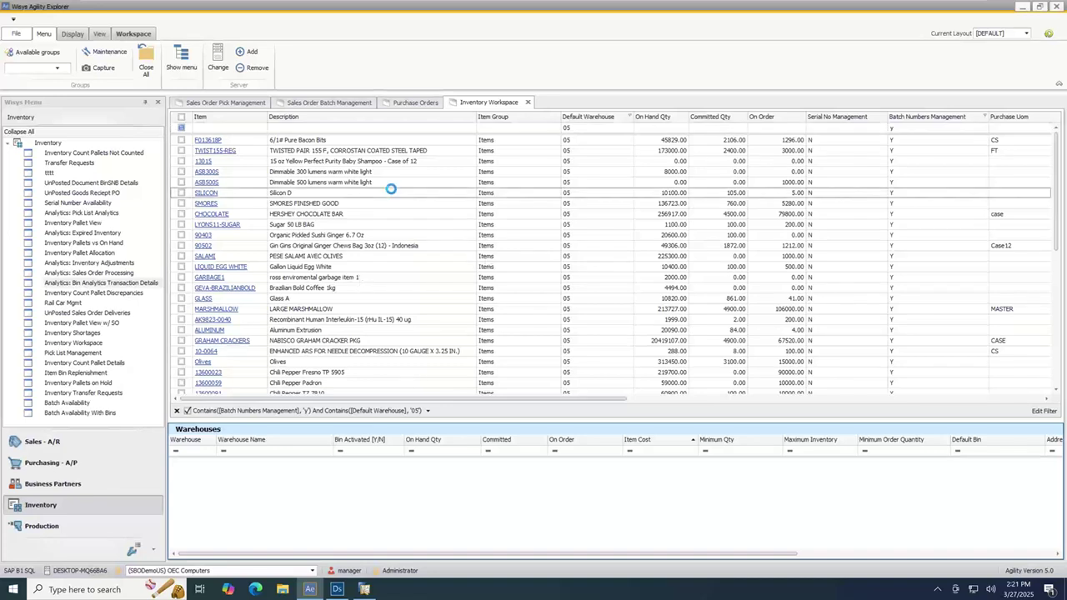
left_click(335, 214)
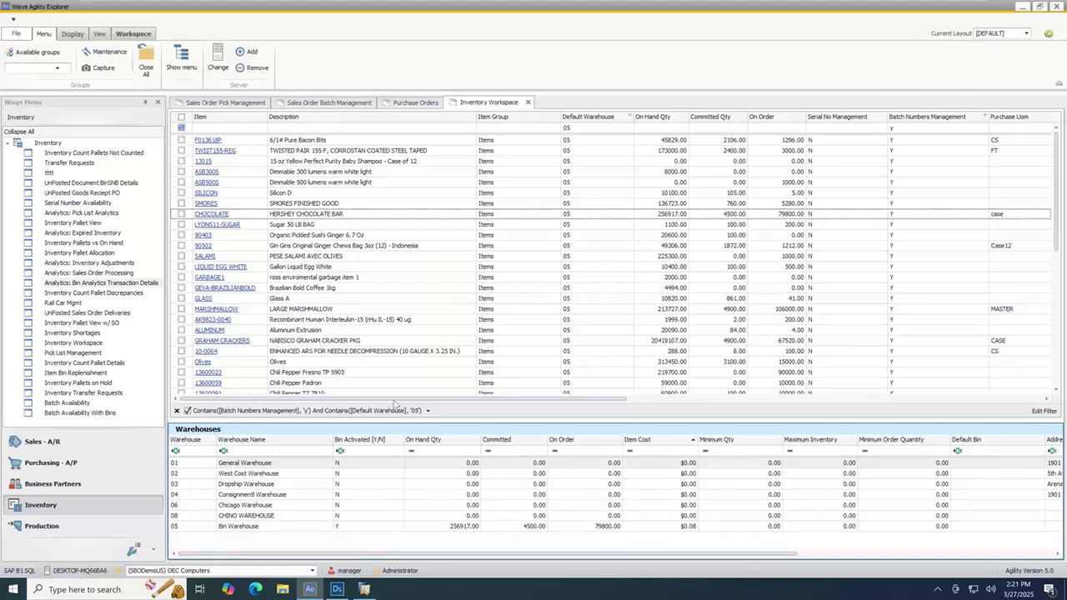
left_click_drag(399, 422, 389, 392)
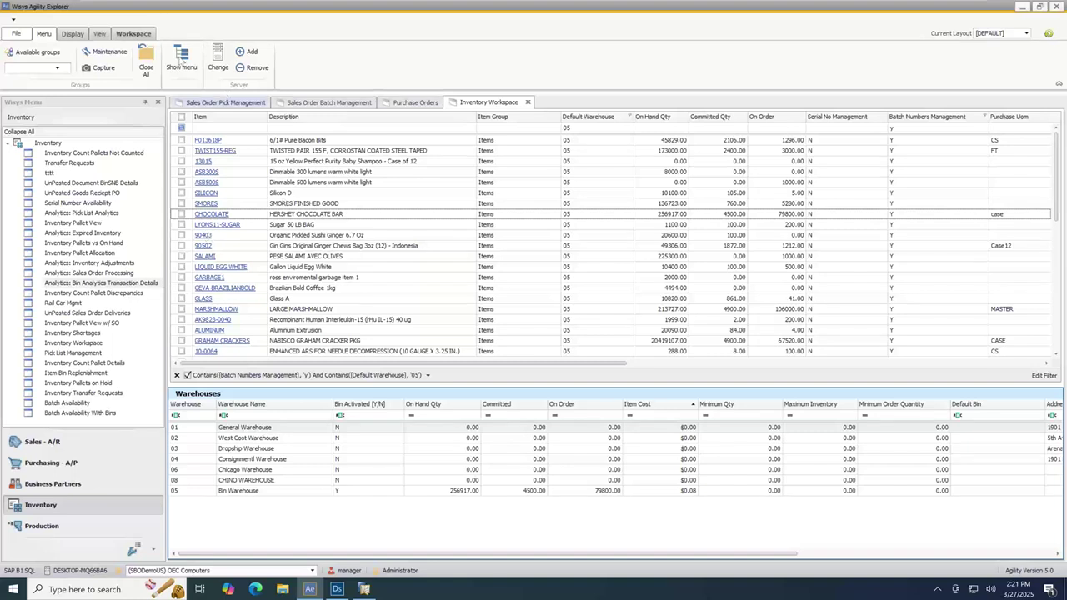
Step: Mark the CHOCOLATE item and view its open purchase orders from the inventory workspace
left_click(143, 35)
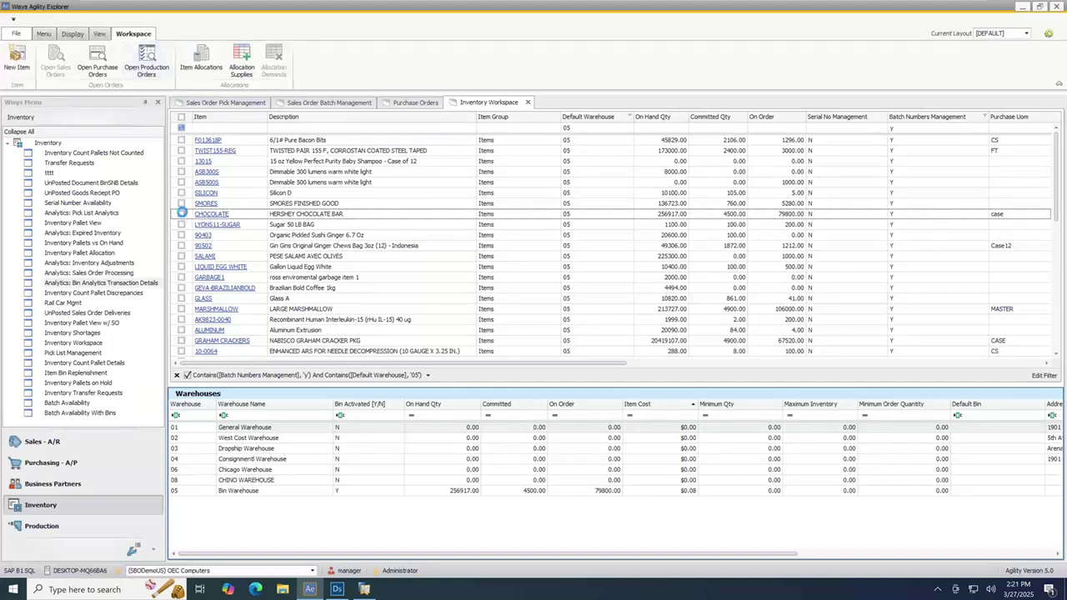
left_click(181, 213)
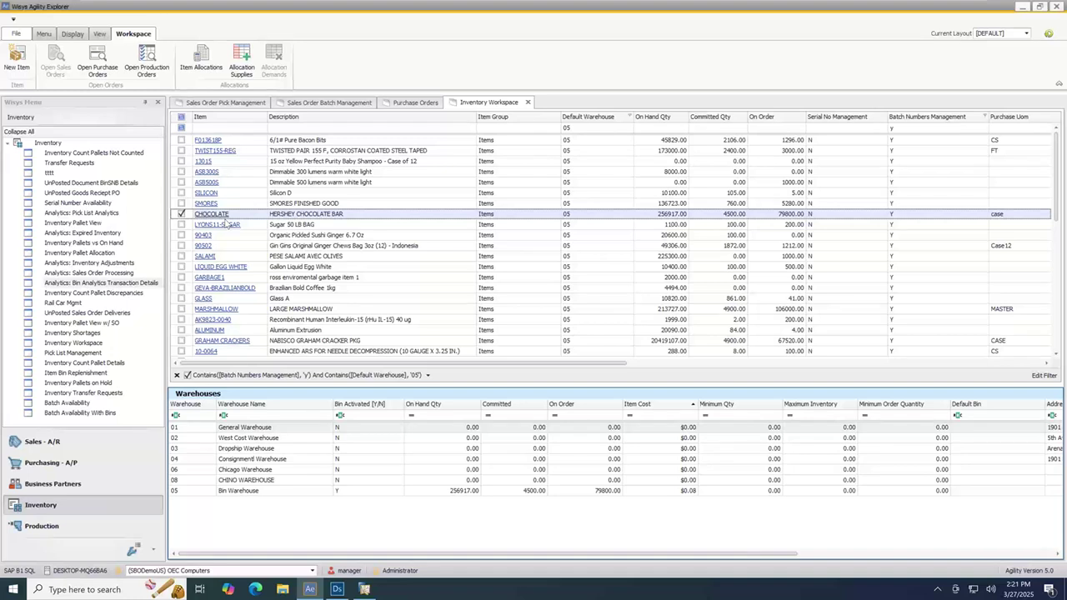
left_click(99, 57)
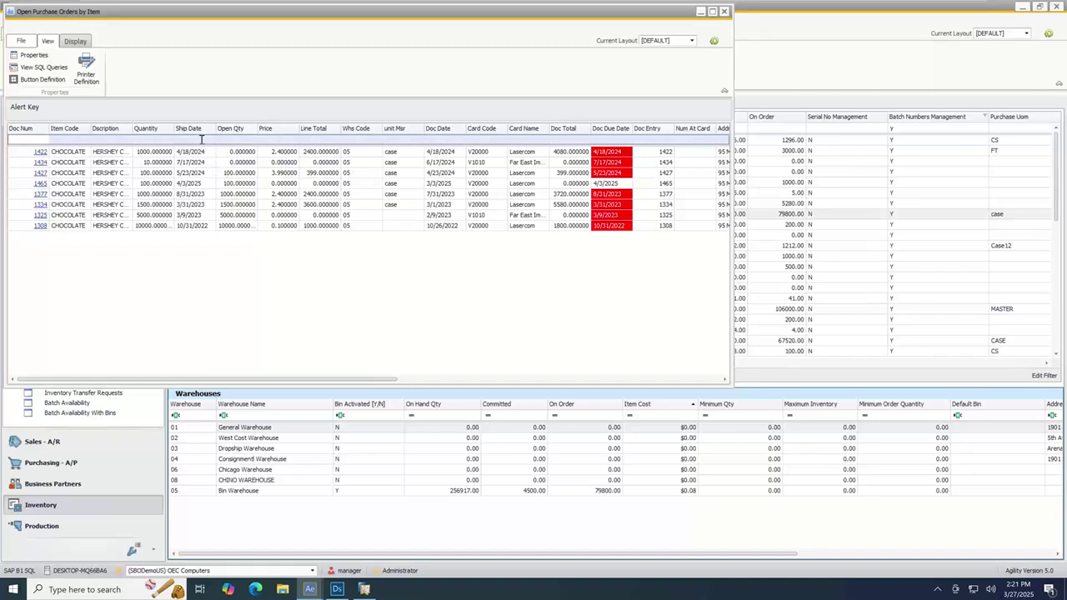
left_click(201, 140)
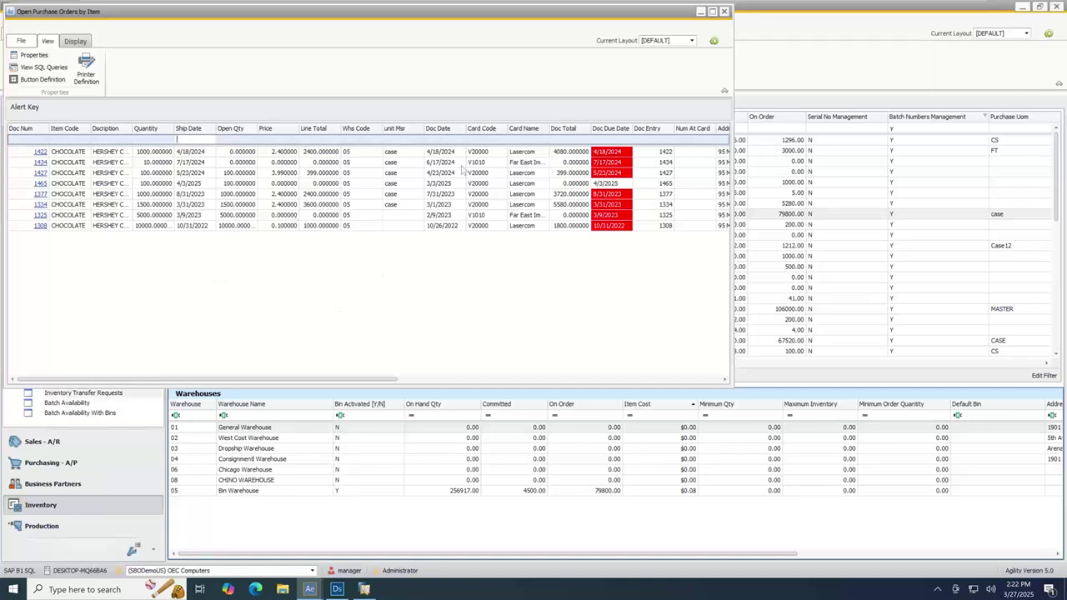
Step: Close the purchase order list, mark item 90502 instead of CHOCOLATE, and view its open sales orders
left_click(725, 12)
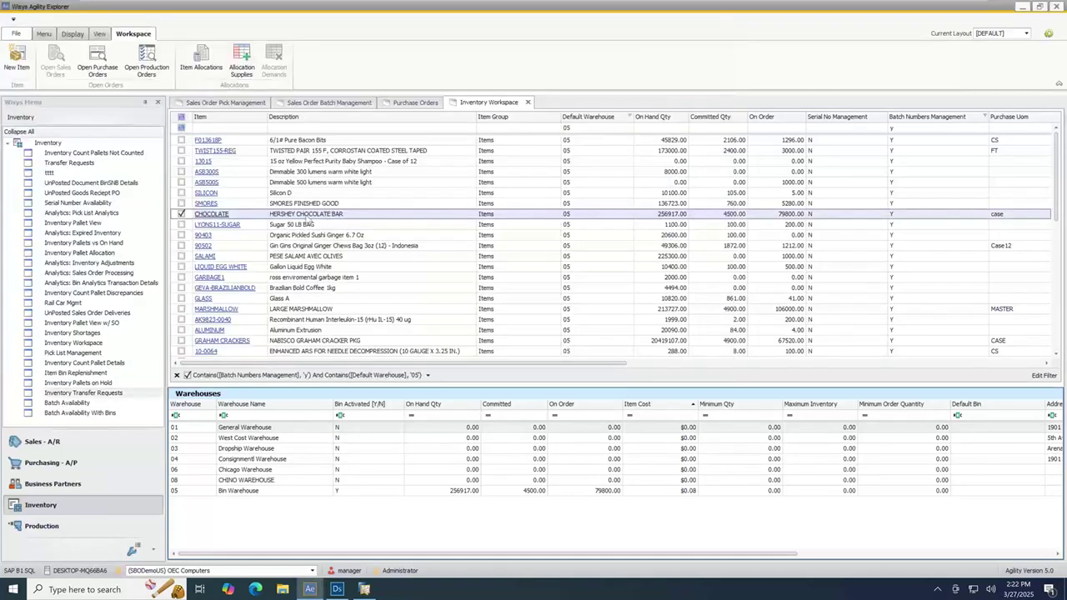
left_click(183, 213)
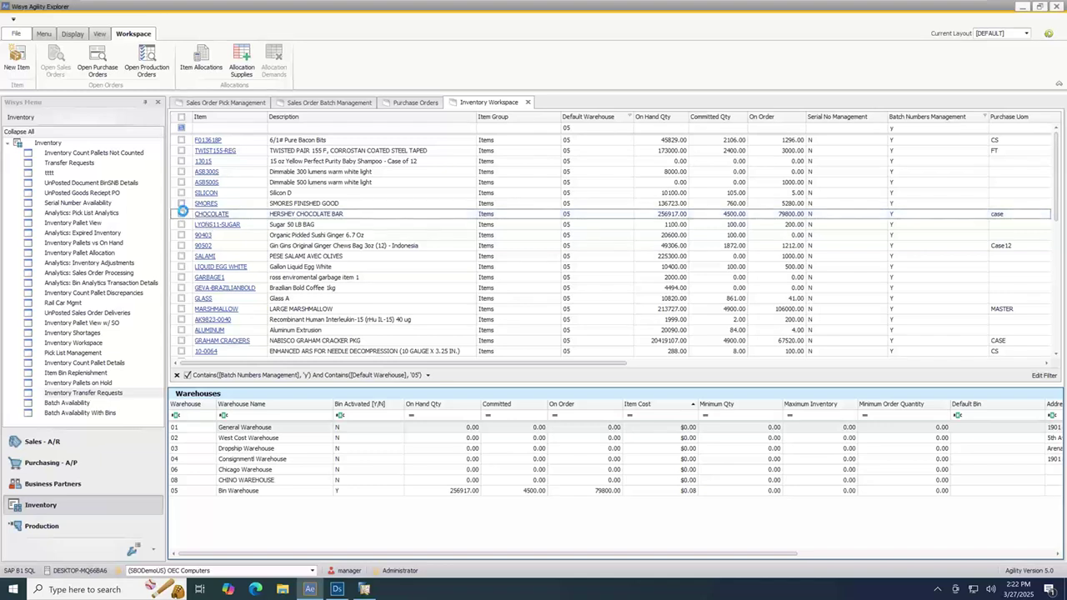
left_click(182, 203)
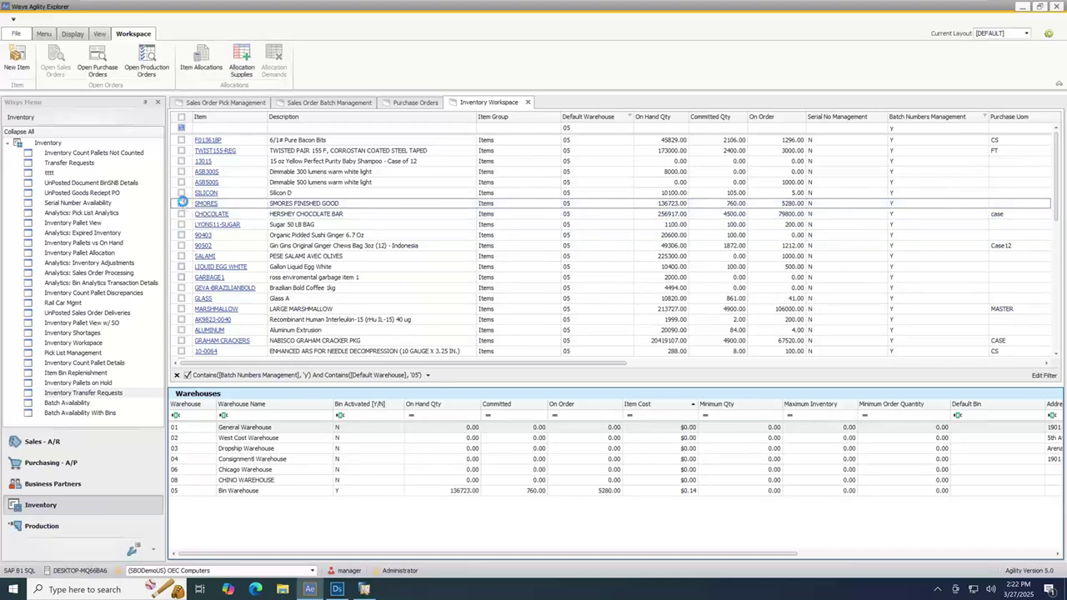
left_click(182, 245)
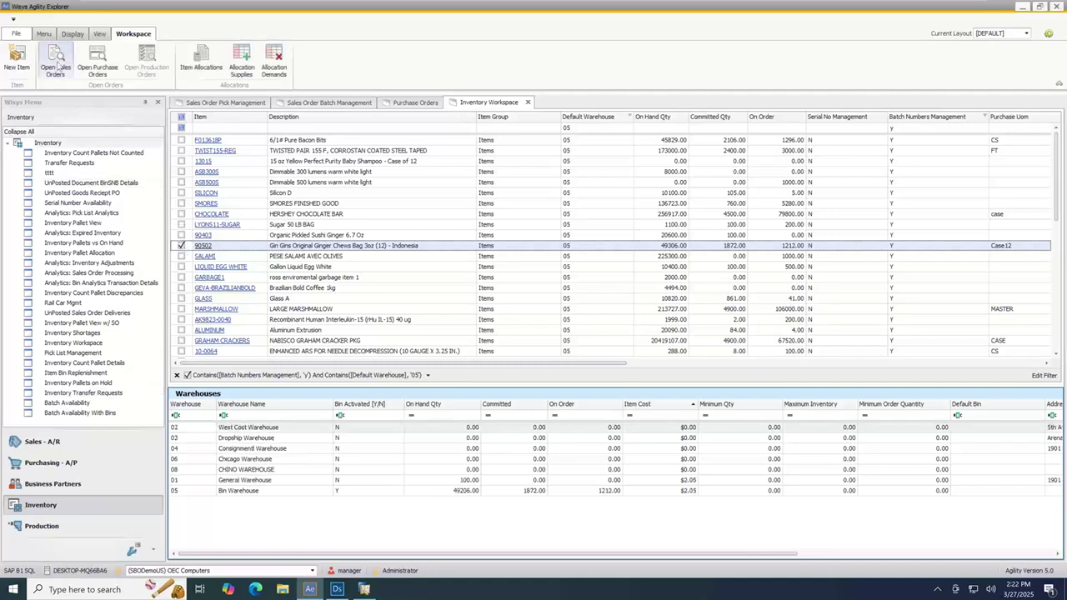
left_click(55, 58)
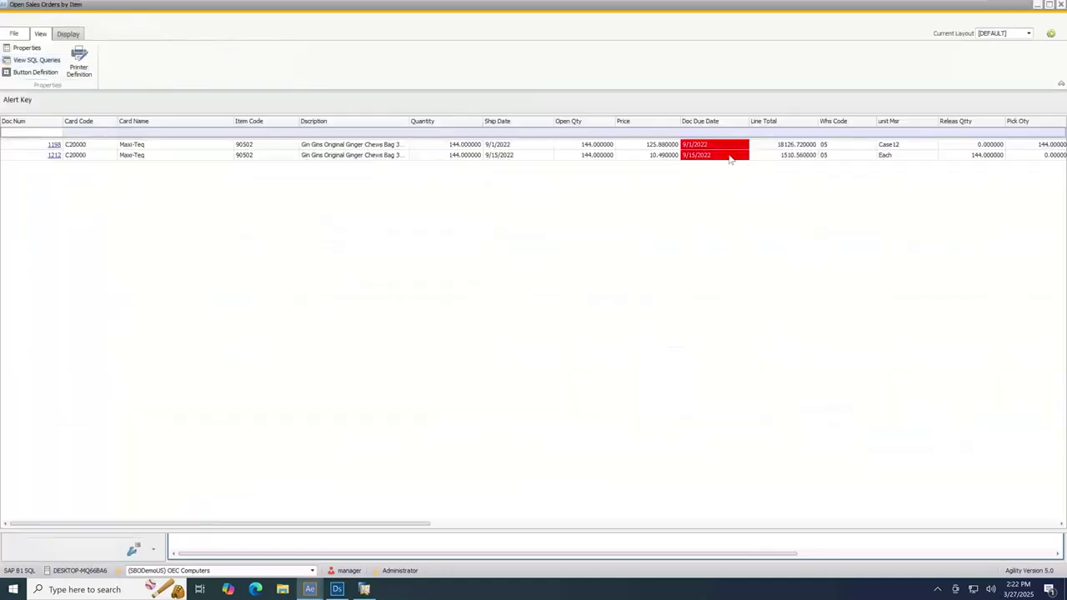
Step: View the sales order due 9/15/2022 in SAP Business One, and close both it and the open sales orders list
left_click(55, 156)
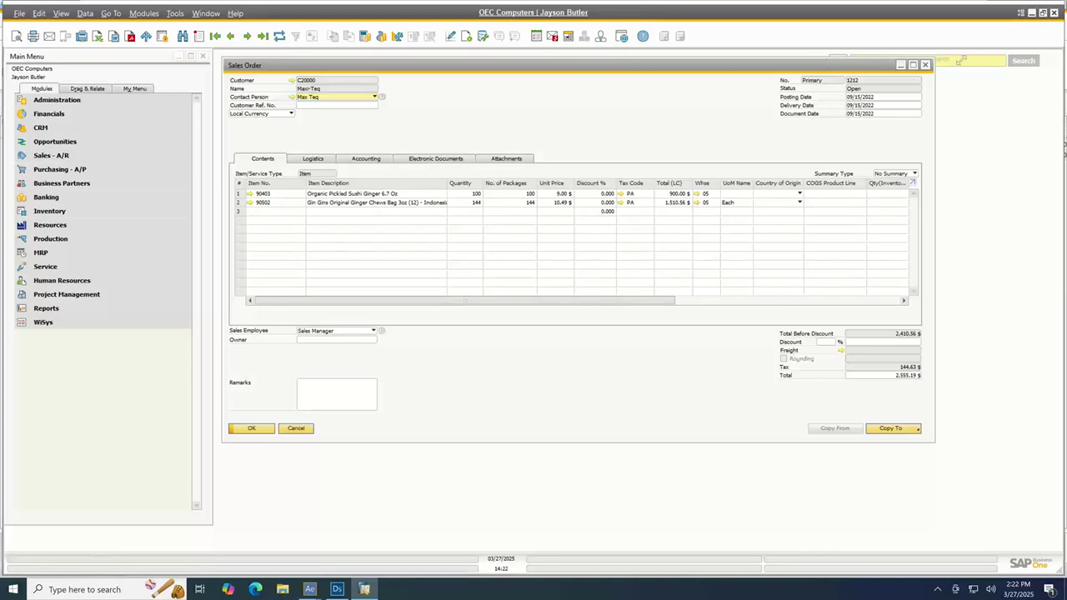
left_click(925, 65)
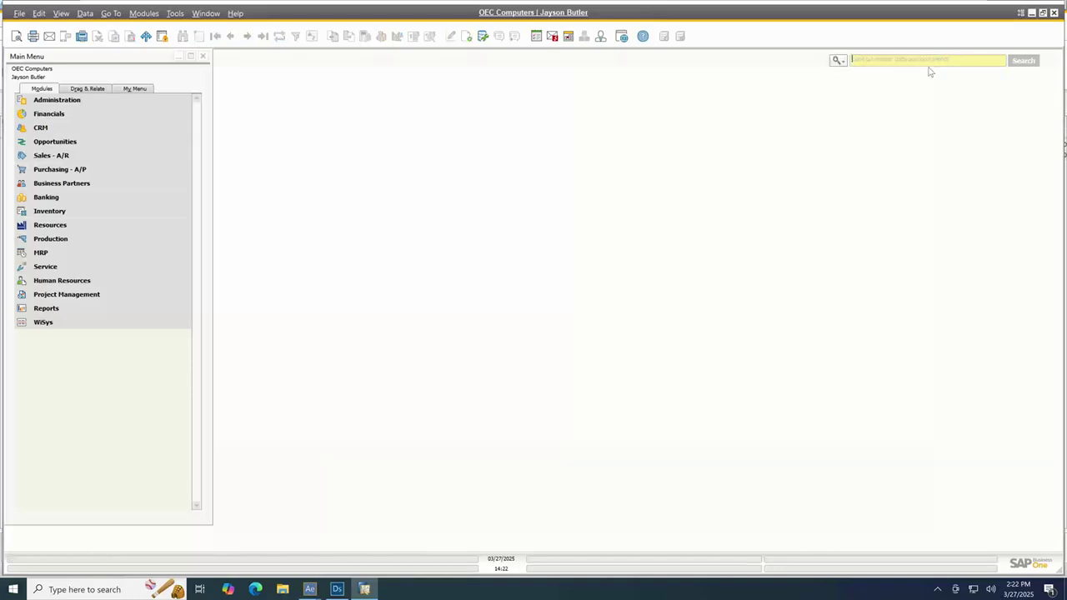
left_click(1032, 14)
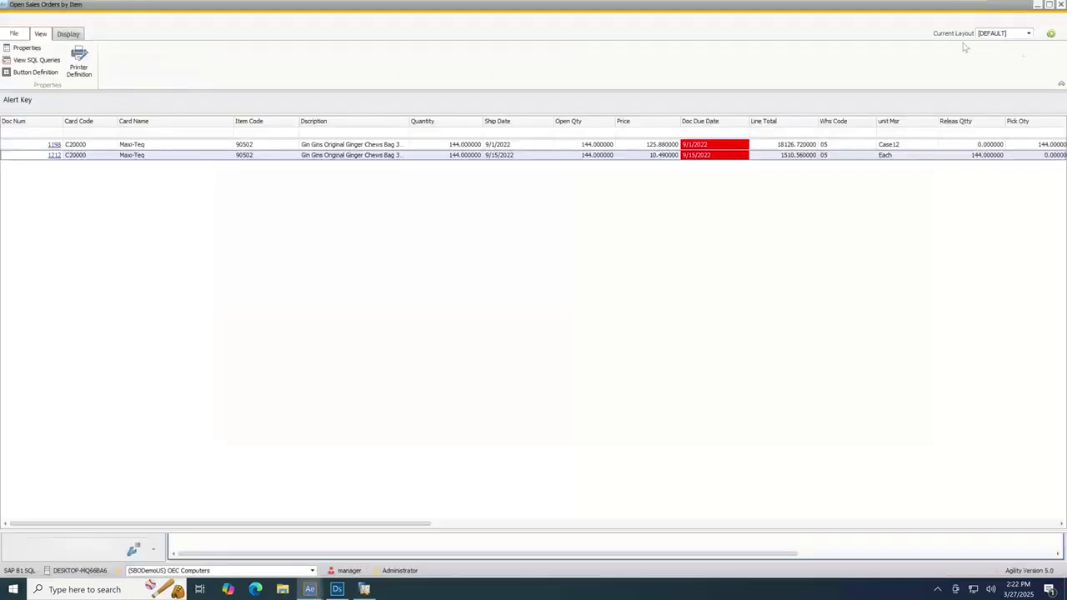
left_click(1060, 5)
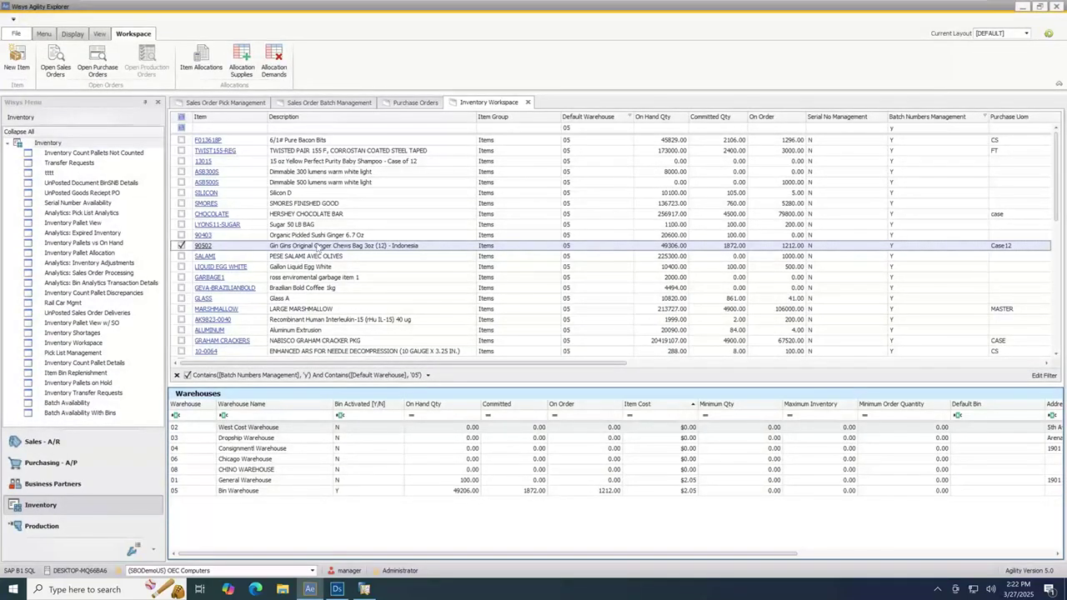
Step: Replace the Inventory Workspace with Batch Availability With Bins, filtered by Item "choco" and Bin "05-dock"
left_click(528, 101)
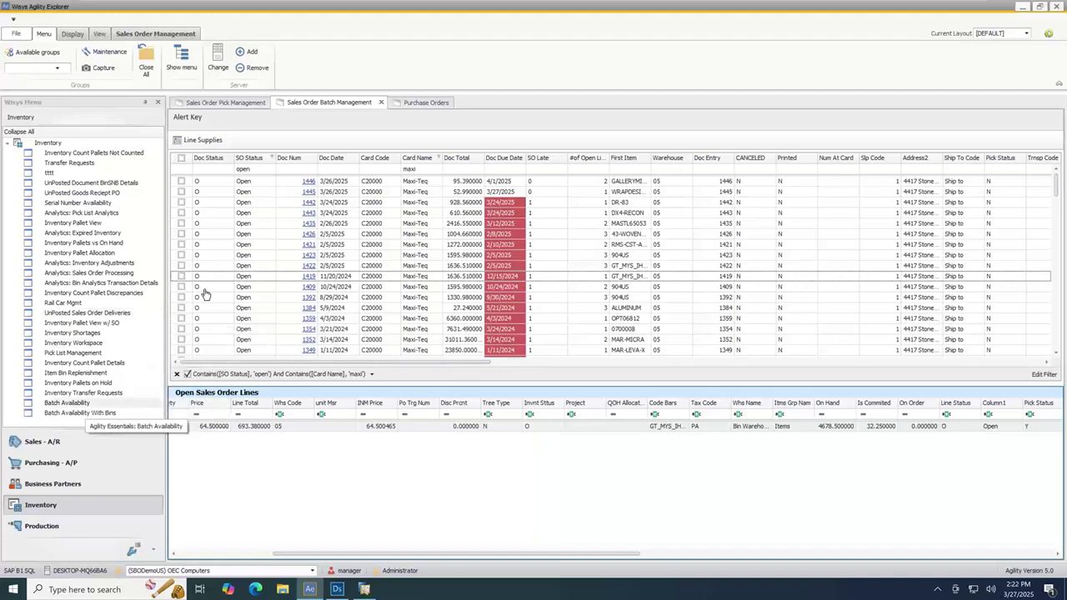
left_click(86, 414)
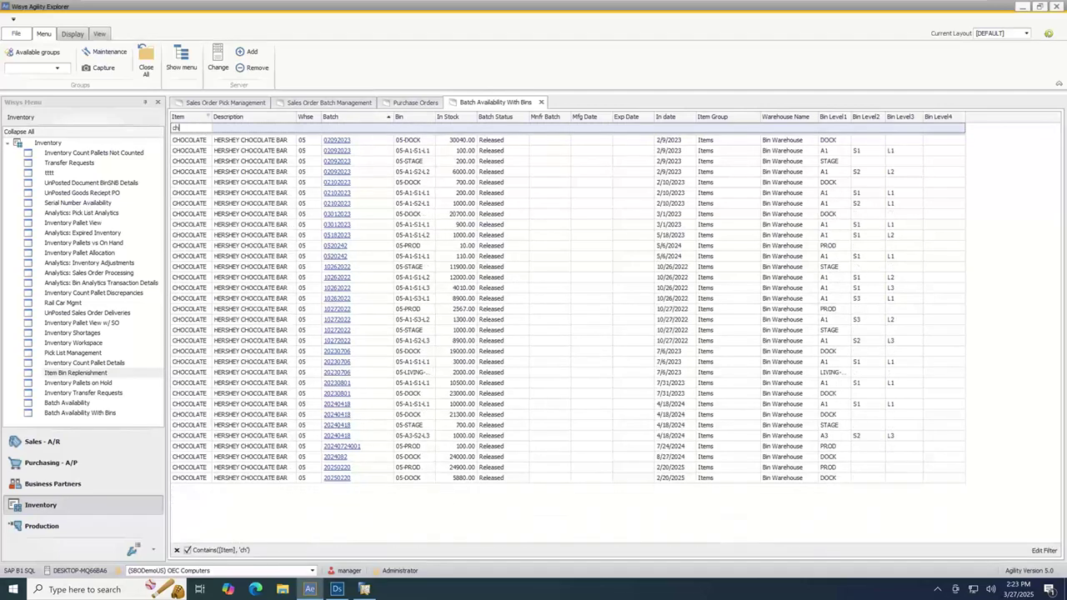
type("hocol")
left_click(414, 127)
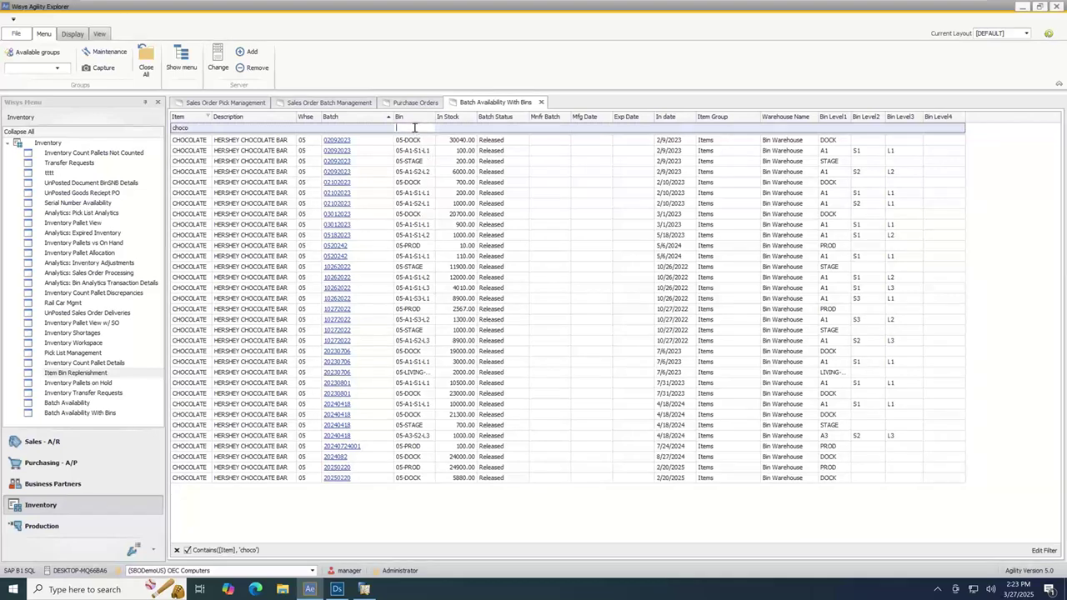
type("05-dock")
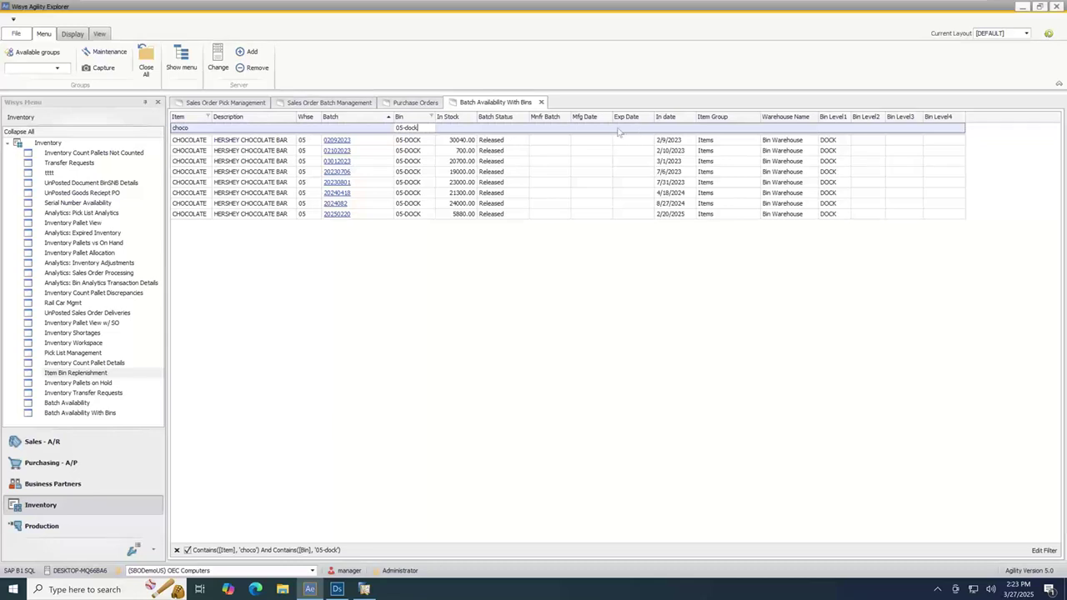
Step: Add the Lot Number column to the end of the Batch Availability With Bins grid
right_click(977, 122)
left_click(1000, 151)
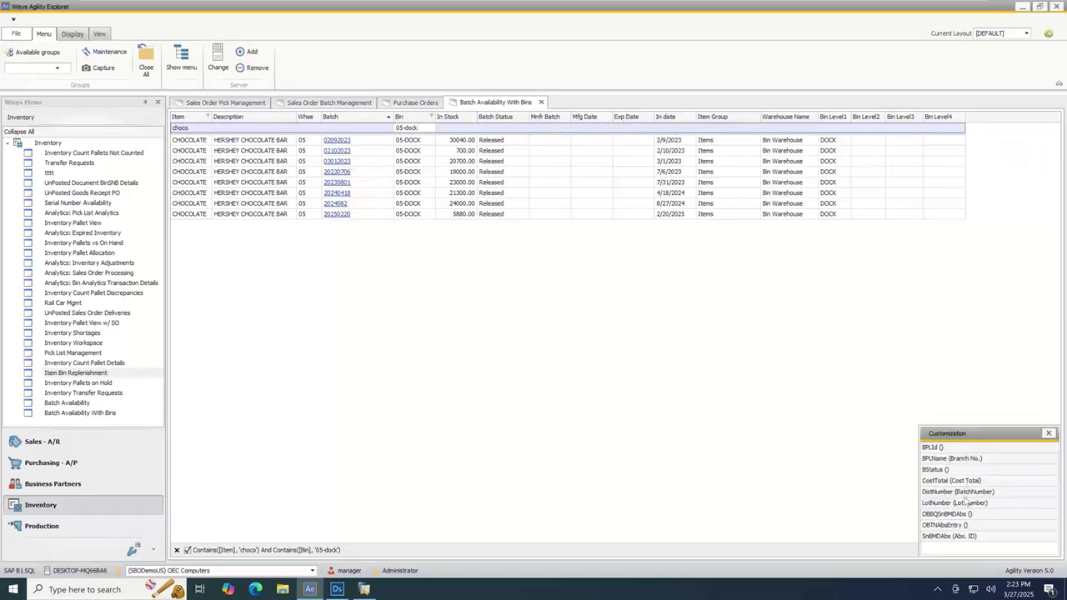
left_click_drag(964, 504, 989, 119)
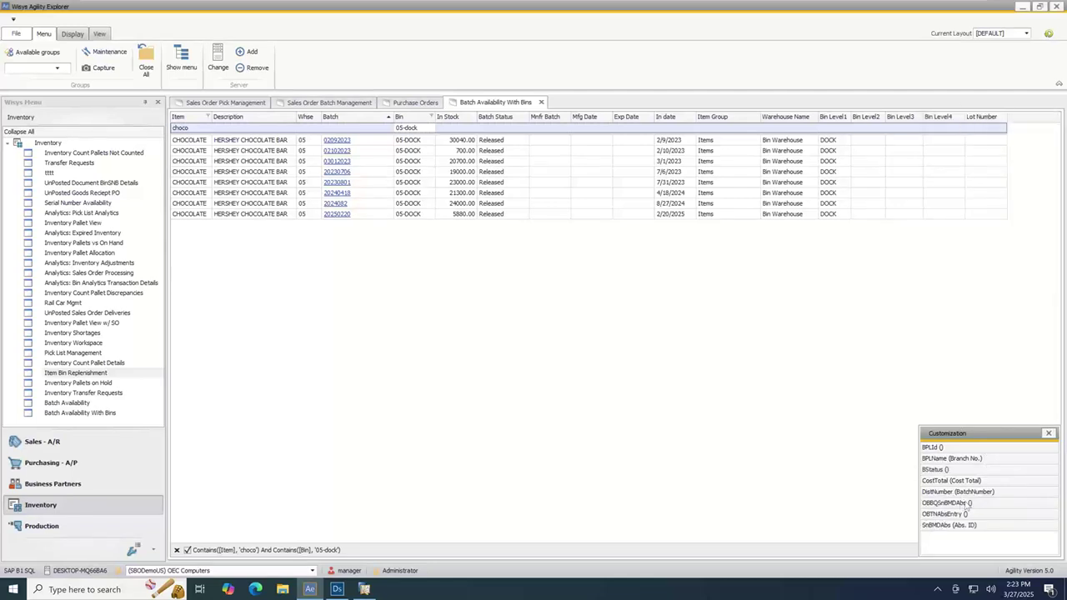
left_click(1048, 434)
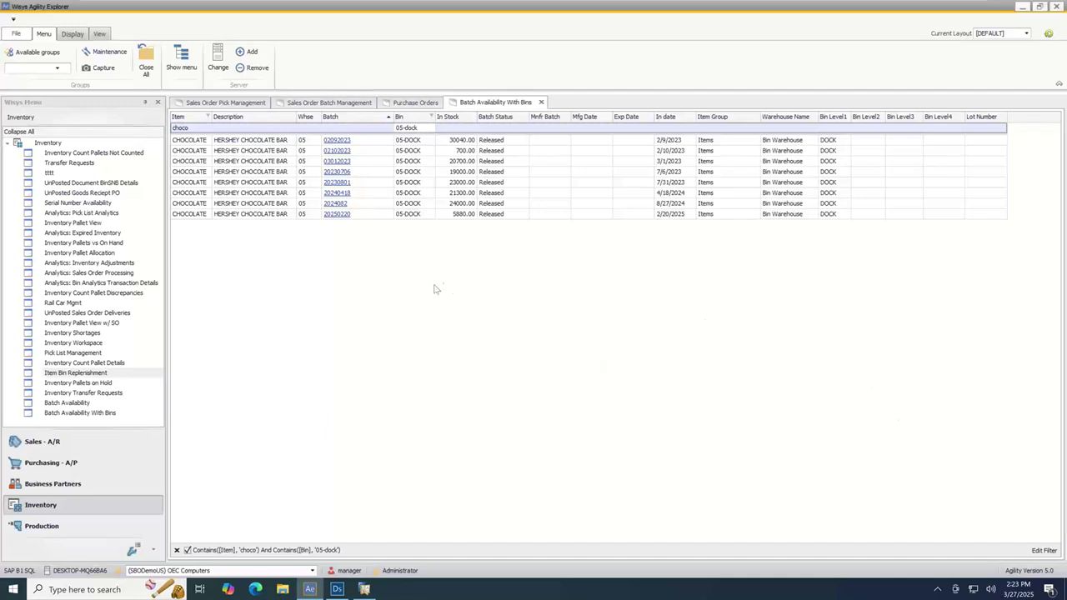
Step: View batch 20250220's details and transactions report in SAP Business One, and return to the batch grid in Agility Explorer
left_click(337, 214)
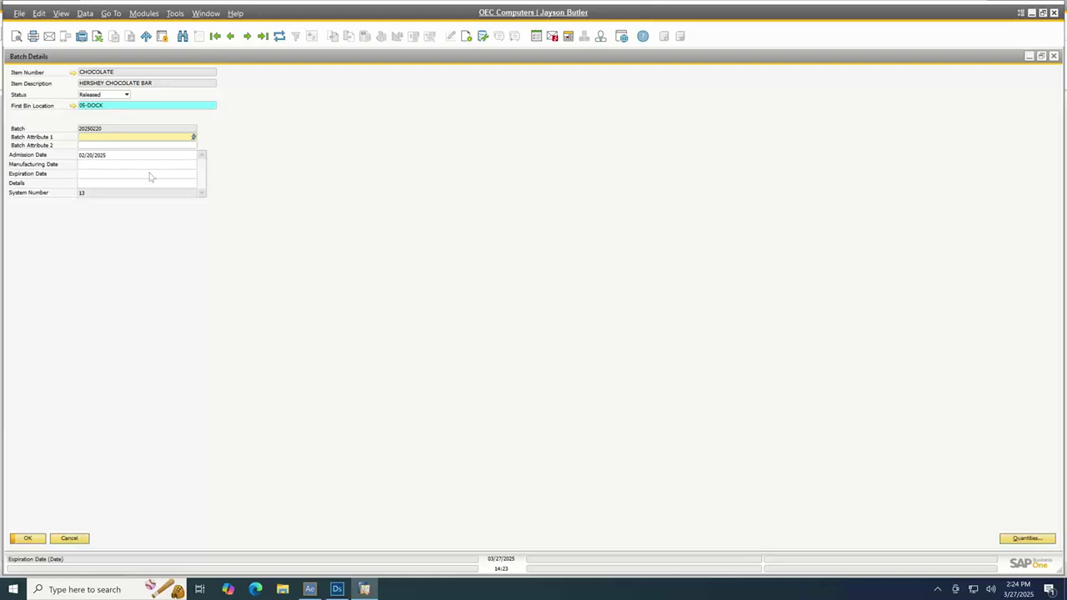
right_click(341, 132)
left_click(367, 138)
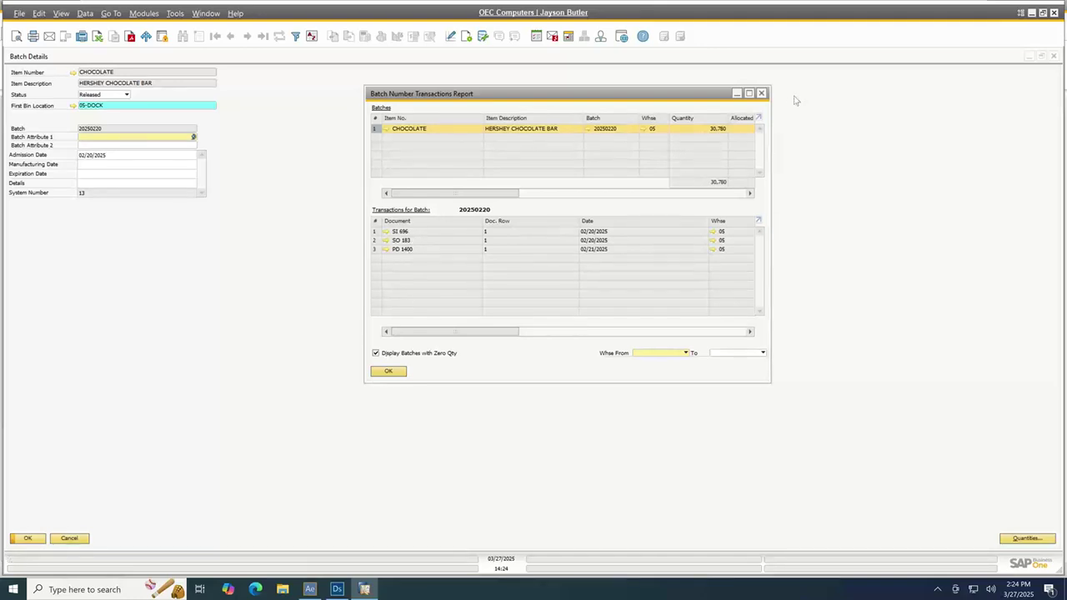
left_click(762, 93)
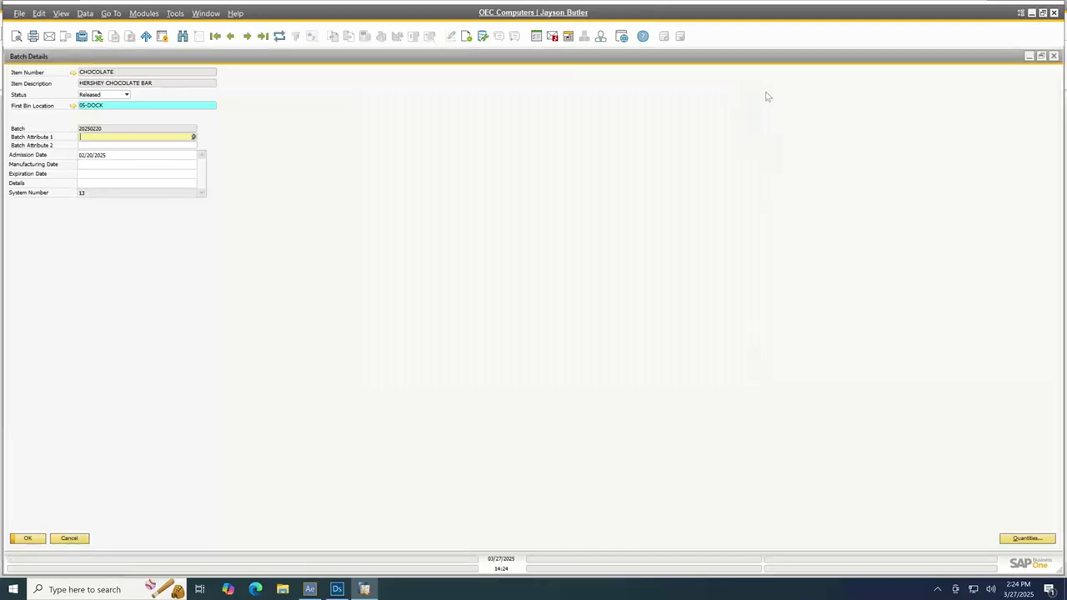
left_click(1054, 56)
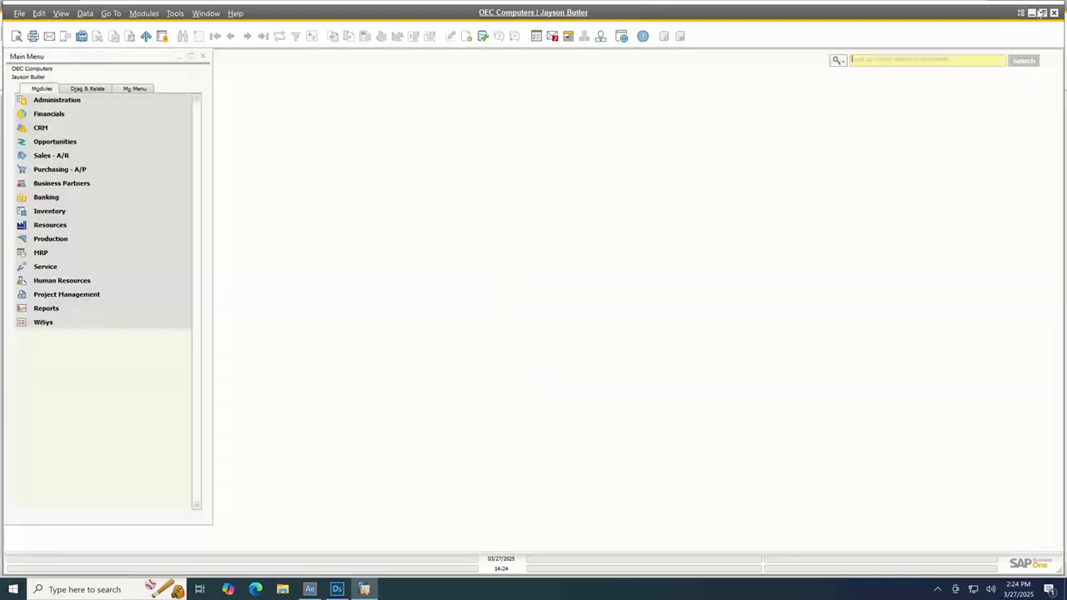
key("alt+Tab")
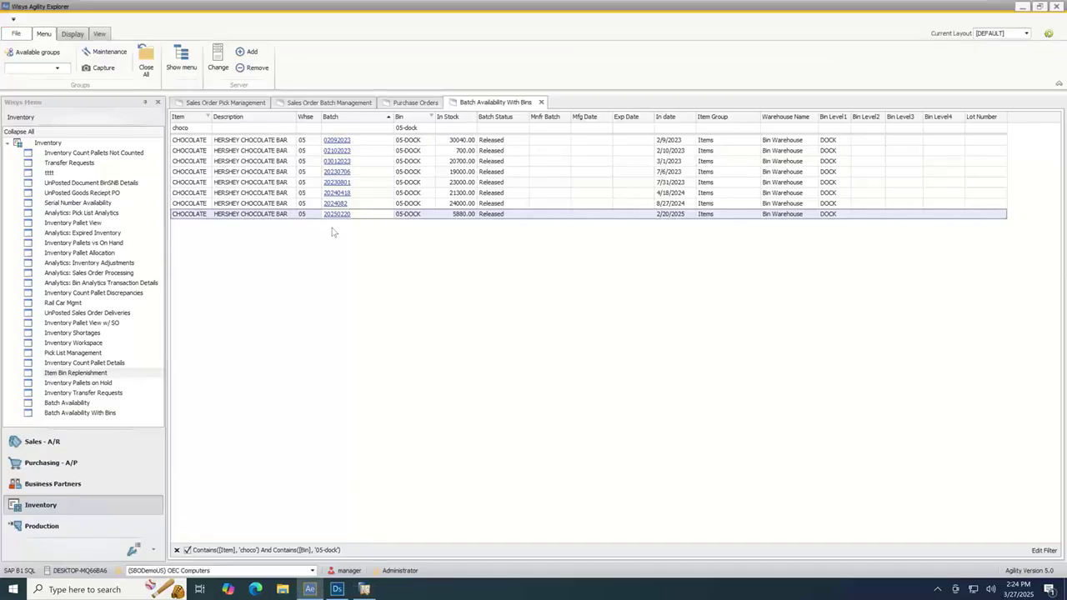
Step: Clear the Item and Bin filters of the Batch Availability With Bins grid
left_click(198, 129)
key("BackSpace")
key("BackSpace")
key("BackSpace")
key("BackSpace")
key("BackSpace")
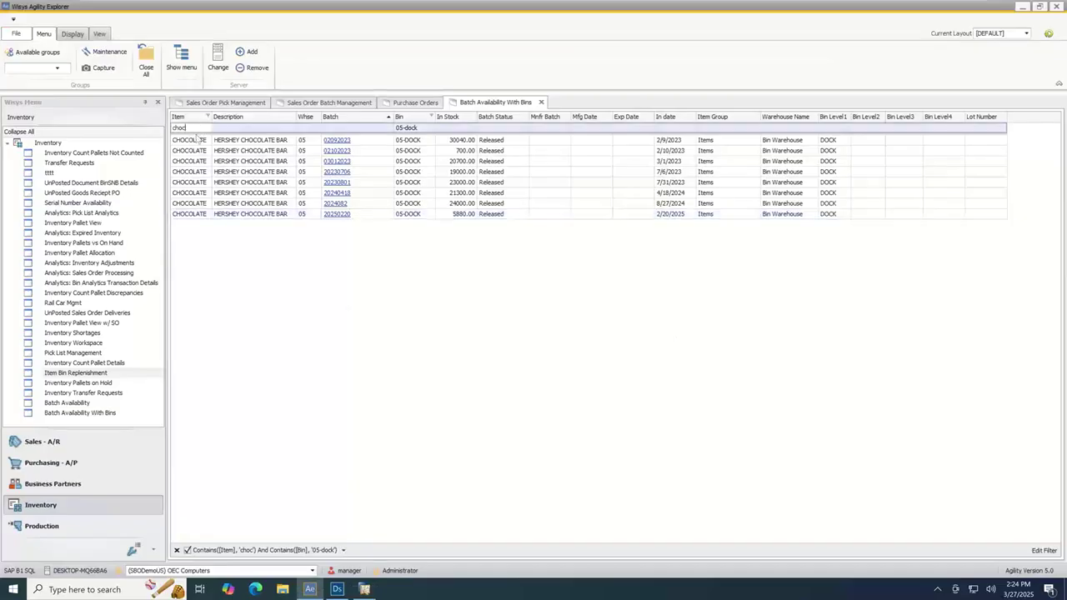
left_click(408, 127)
key("BackSpace")
key("BackSpace")
key("BackSpace")
key("BackSpace")
key("BackSpace")
key("BackSpace")
key("BackSpace")
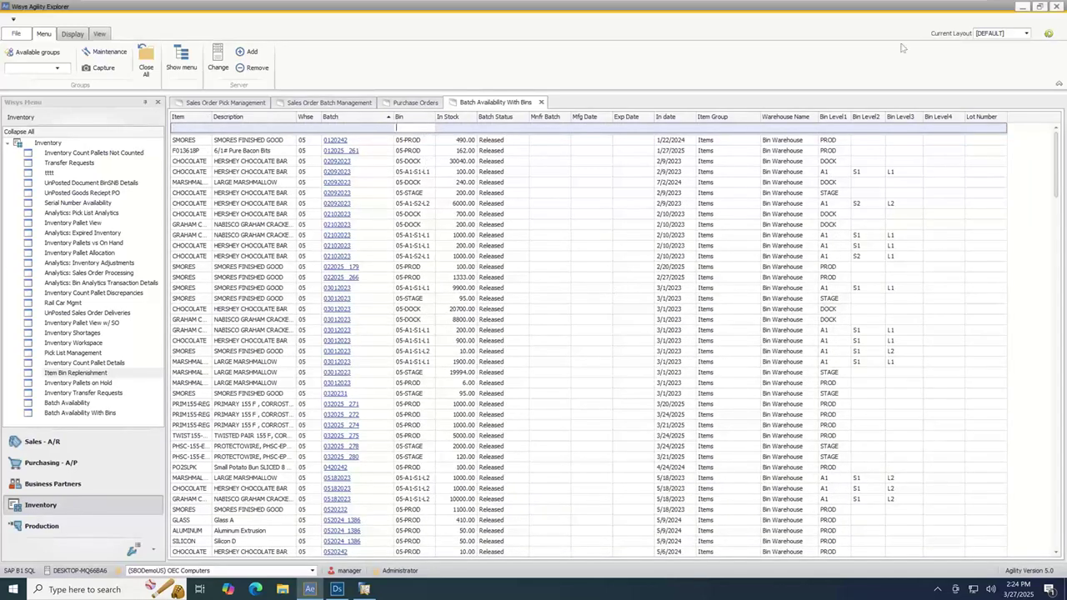
Step: Switch to Wisys Agility Design Studio and open the Inventory Workspace component for editing
left_click(1024, 7)
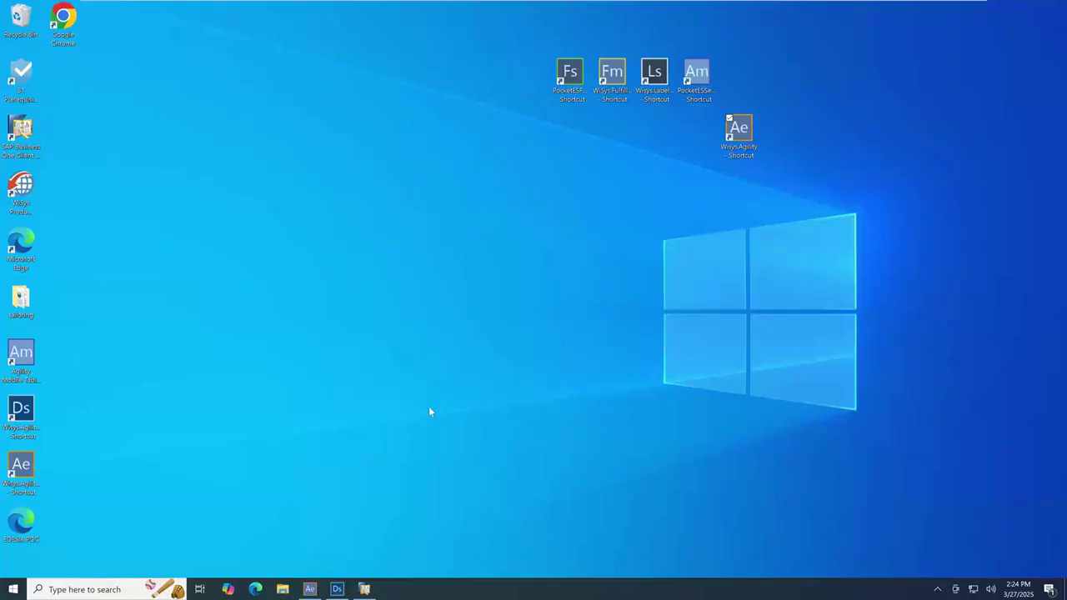
left_click(336, 589)
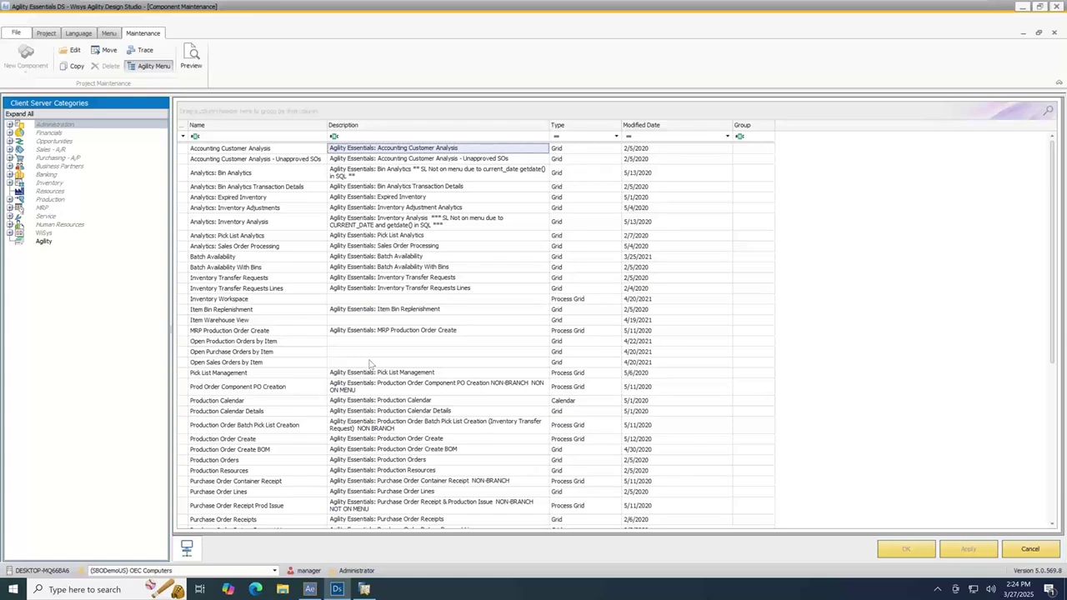
left_click(310, 280)
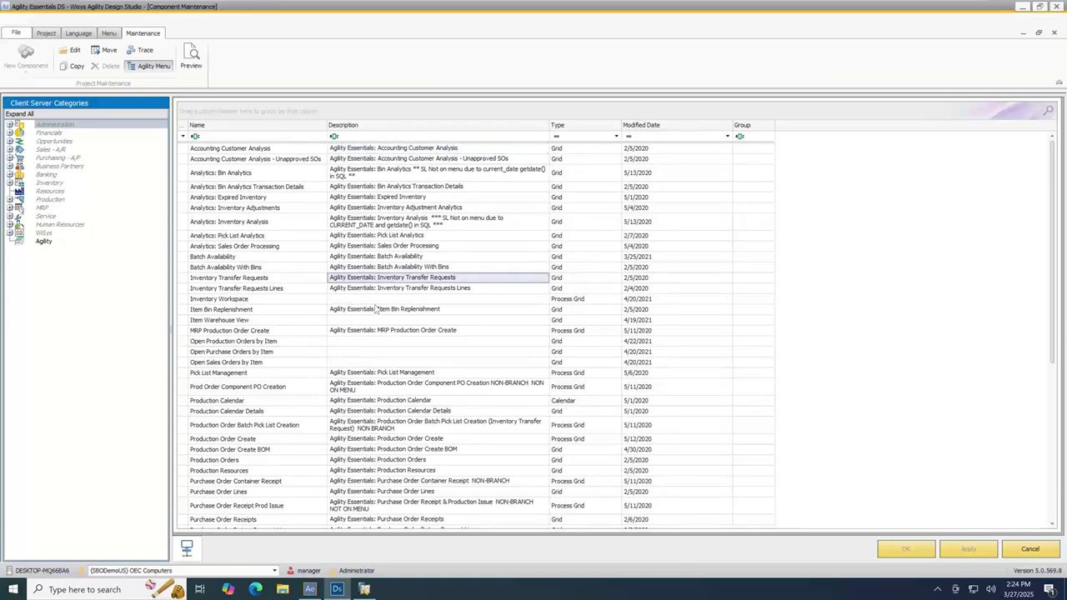
left_click(375, 300)
right_click(374, 284)
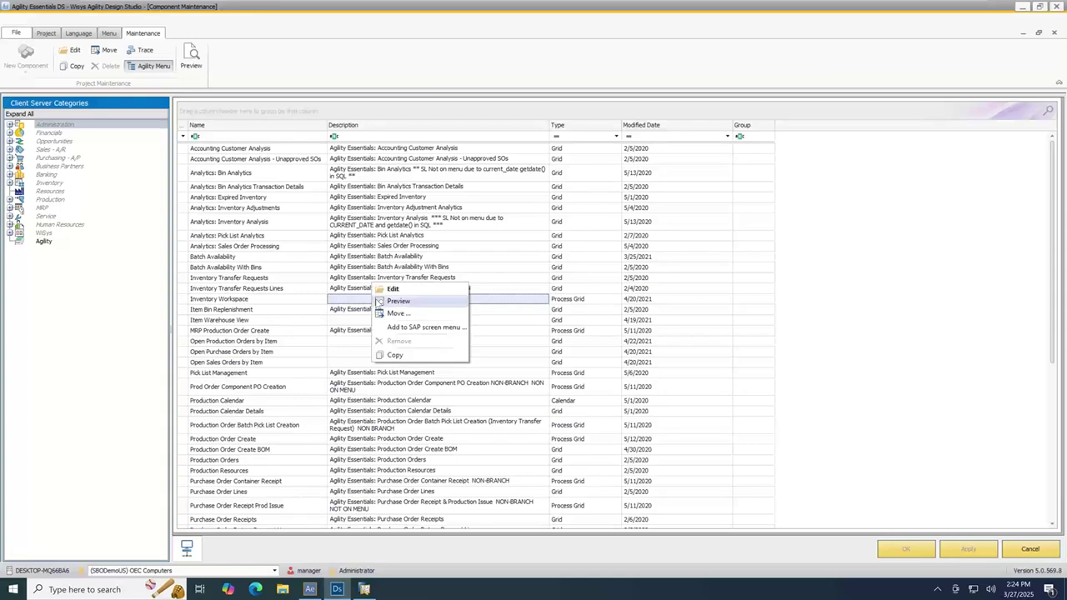
left_click(380, 302)
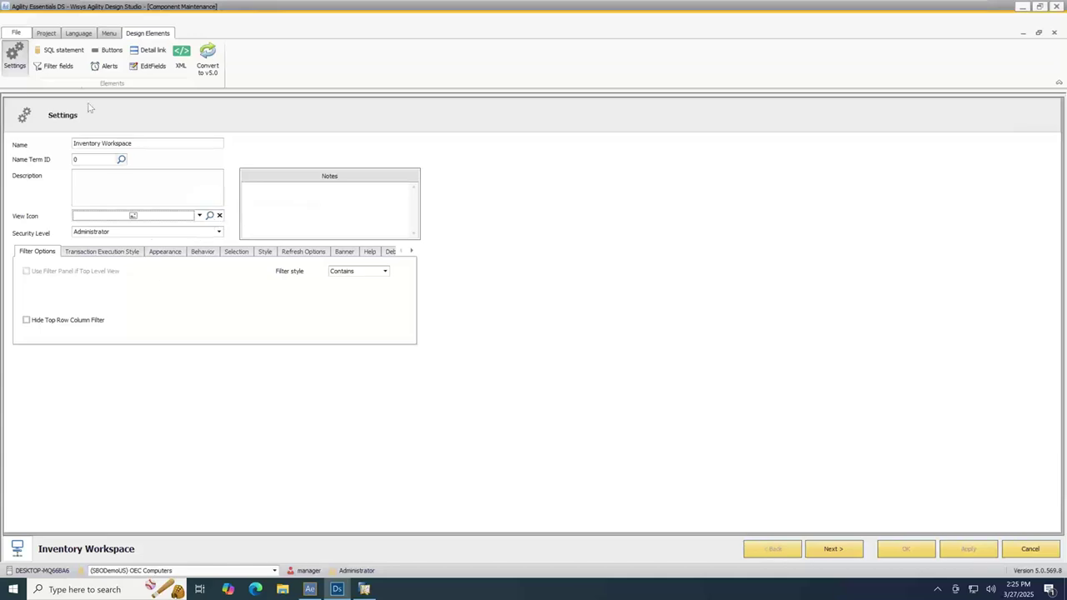
Step: Examine the Inventory Workspace's SQL statement, including the OITM and OITB table fields and the SELECT code
left_click(67, 51)
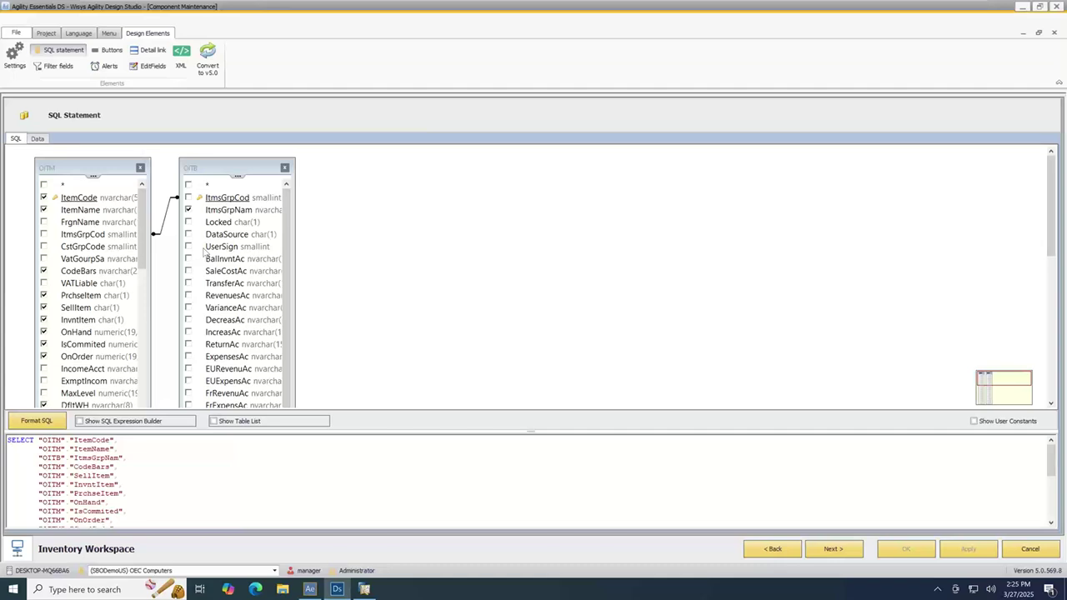
scroll(258, 289, "down", 1)
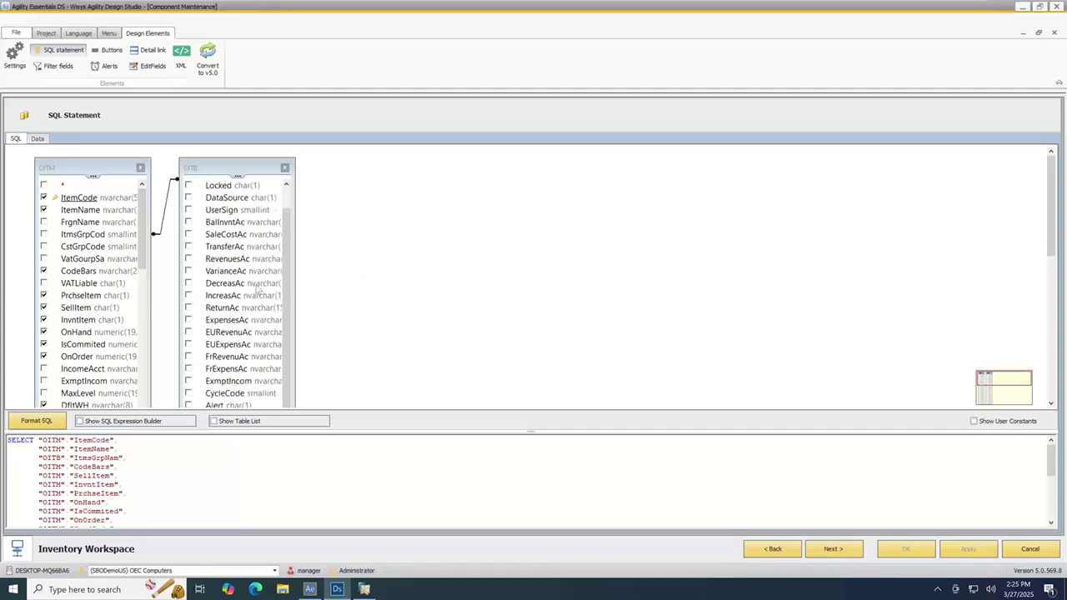
scroll(258, 289, "up", 1)
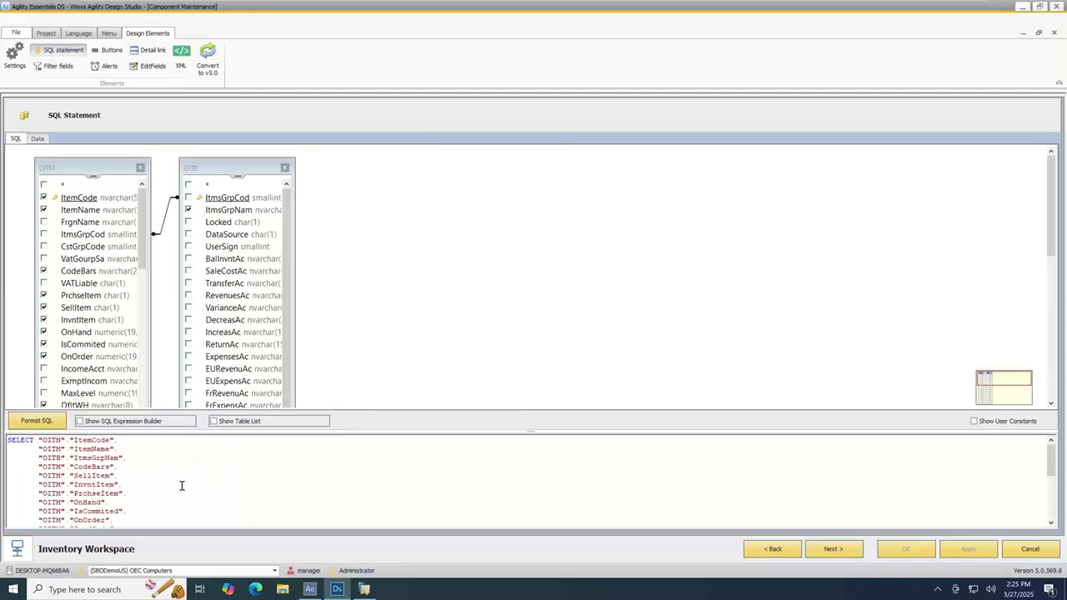
scroll(179, 488, "down", 1)
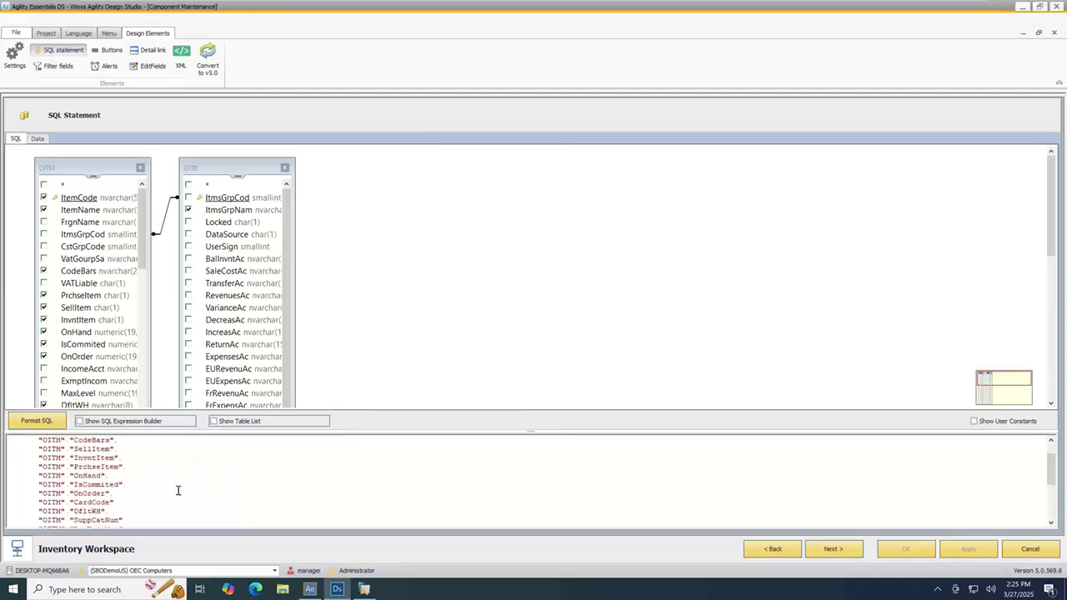
scroll(177, 490, "up", 1)
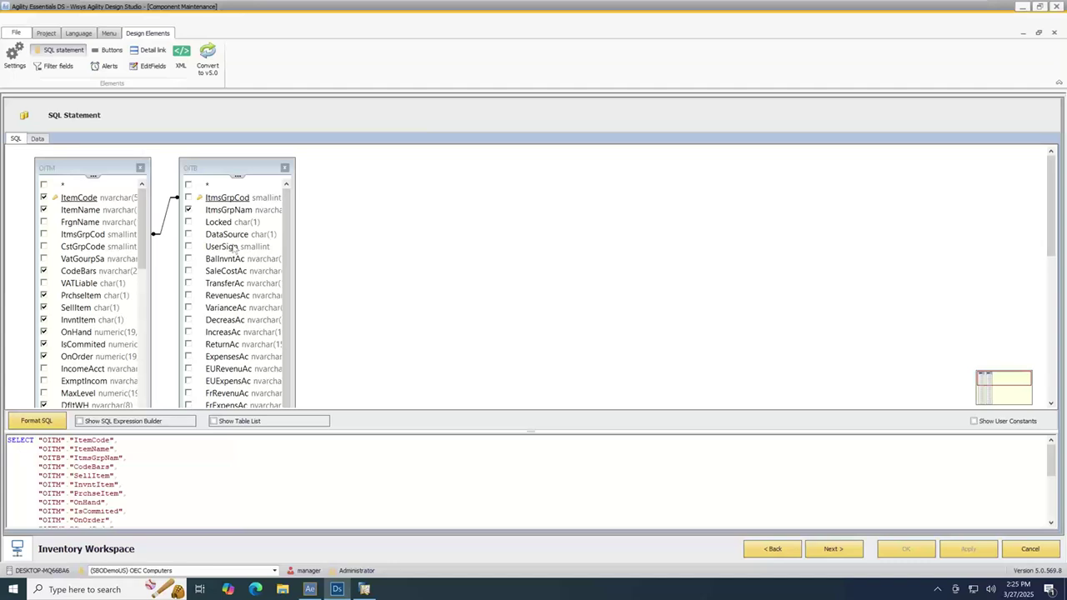
Step: Review the Inventory Workspace's alert definitions and its ribbon bar button setup
left_click(106, 66)
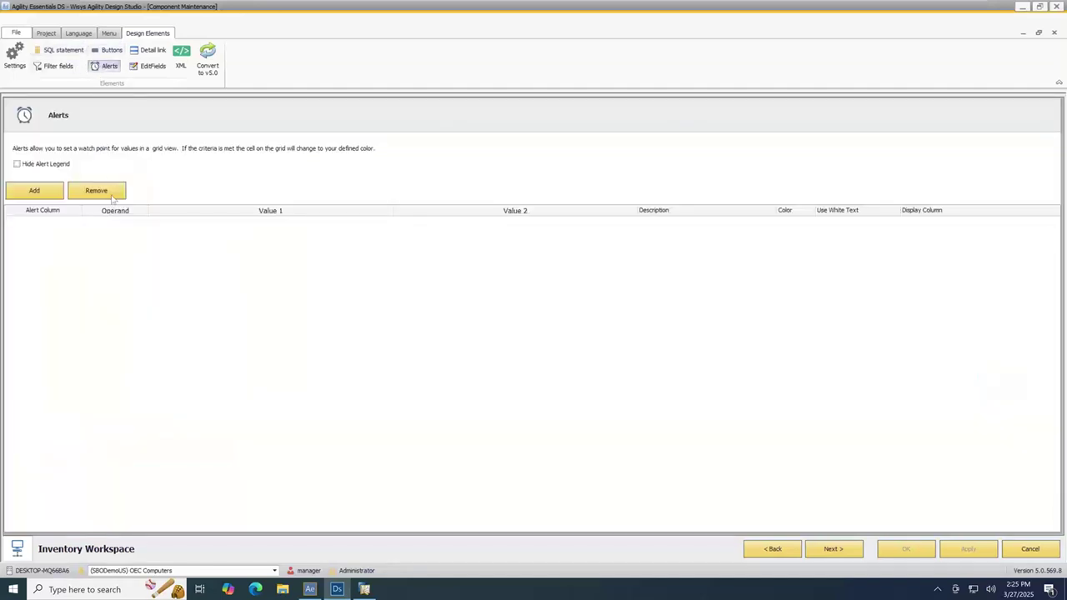
left_click(108, 51)
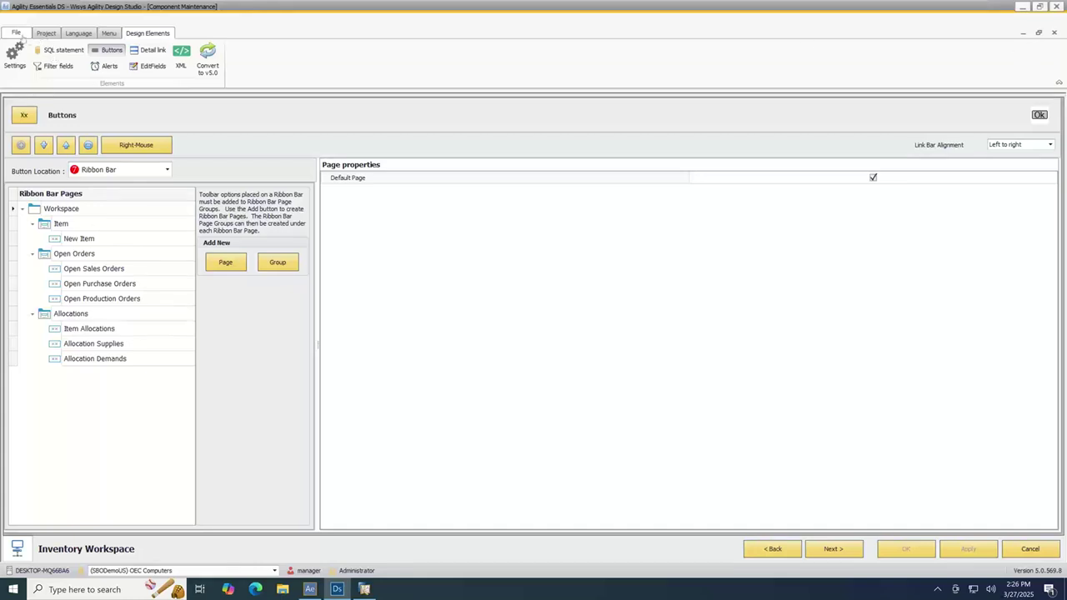
Step: Close Design Studio and return to the Sales Order Batch Management grid in Agility Explorer
left_click(1057, 7)
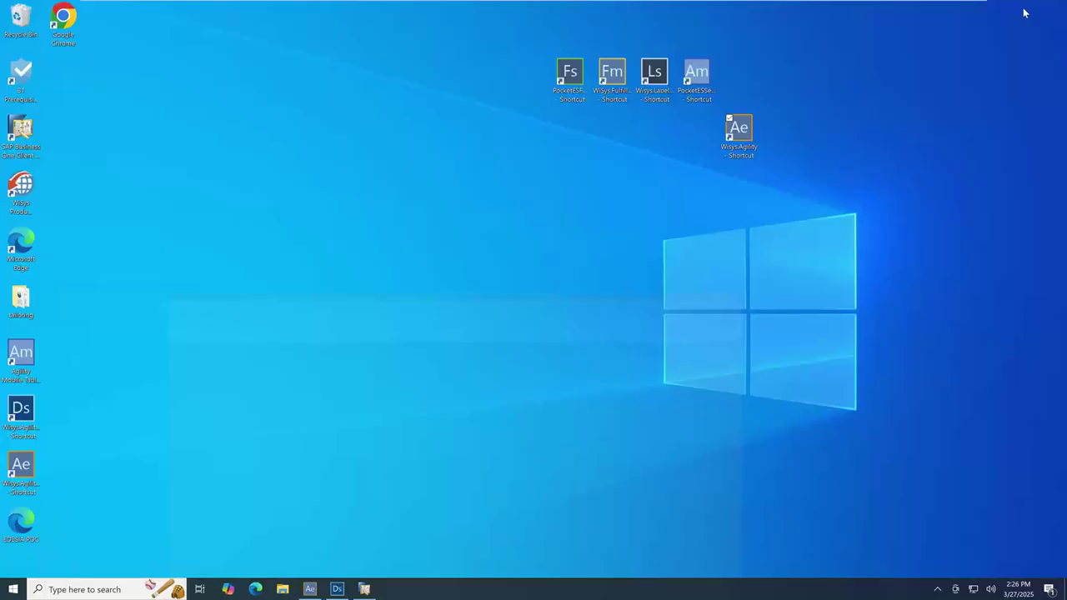
left_click(310, 590)
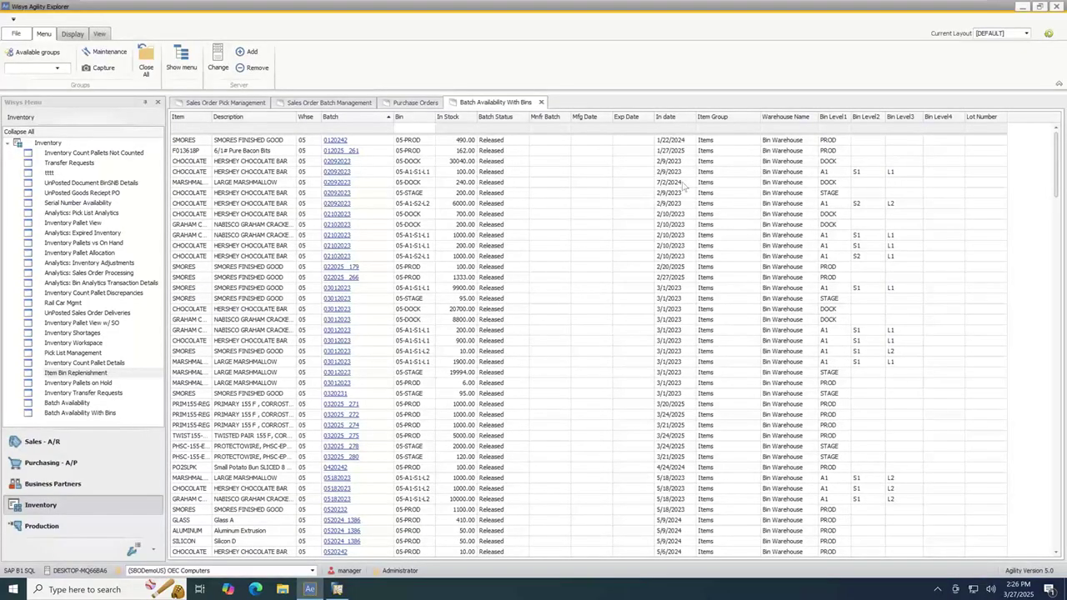
left_click(1048, 35)
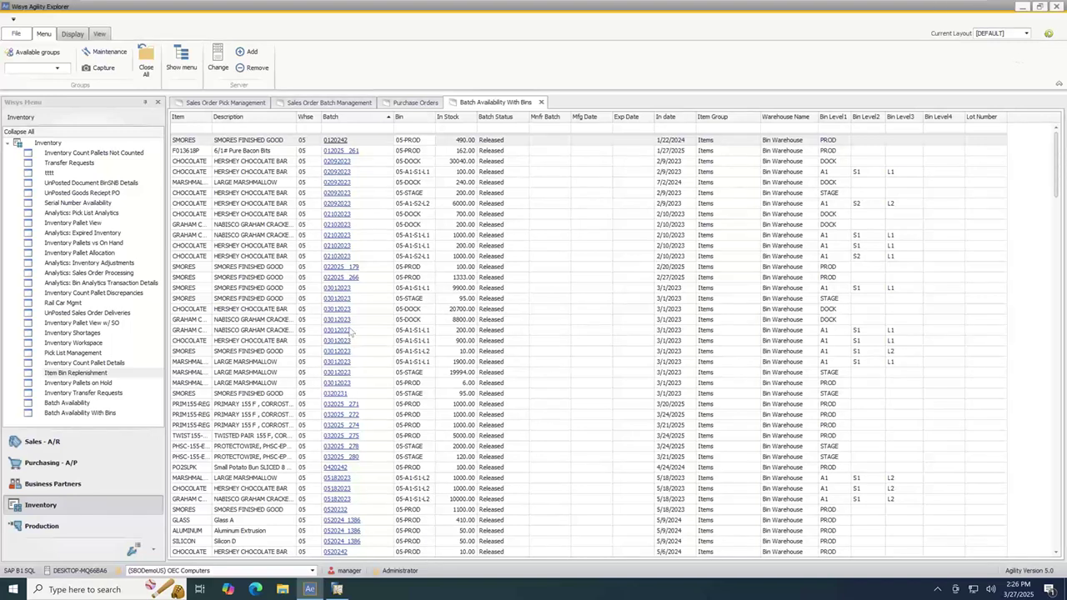
left_click(342, 104)
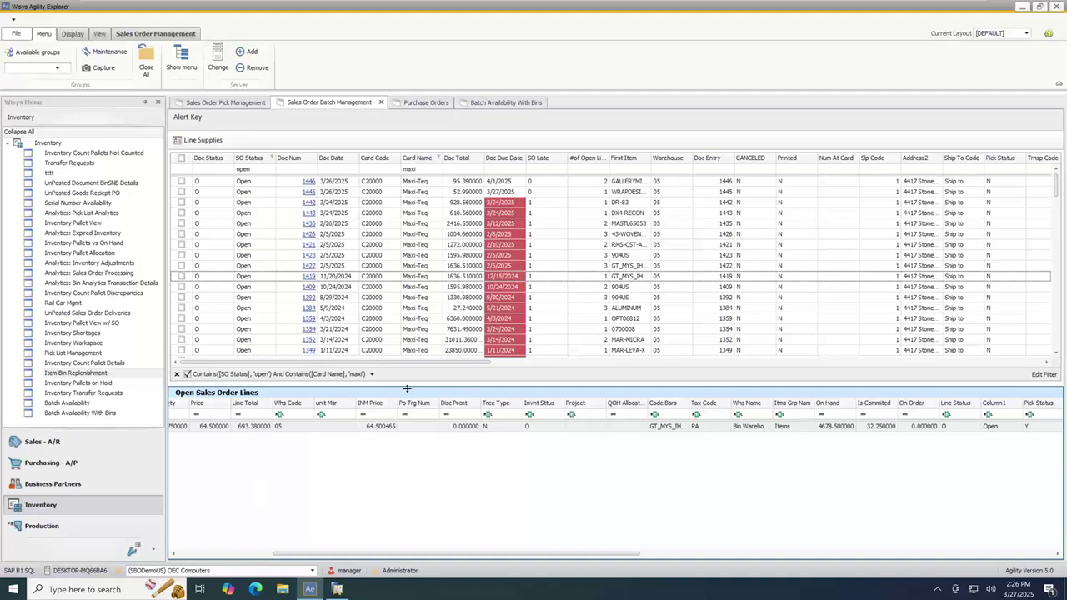
Step: Enlarge the sales order grid above the Open Sales Order Lines and filter Doc Due Date to 3/27/2025
left_click_drag(408, 388, 384, 492)
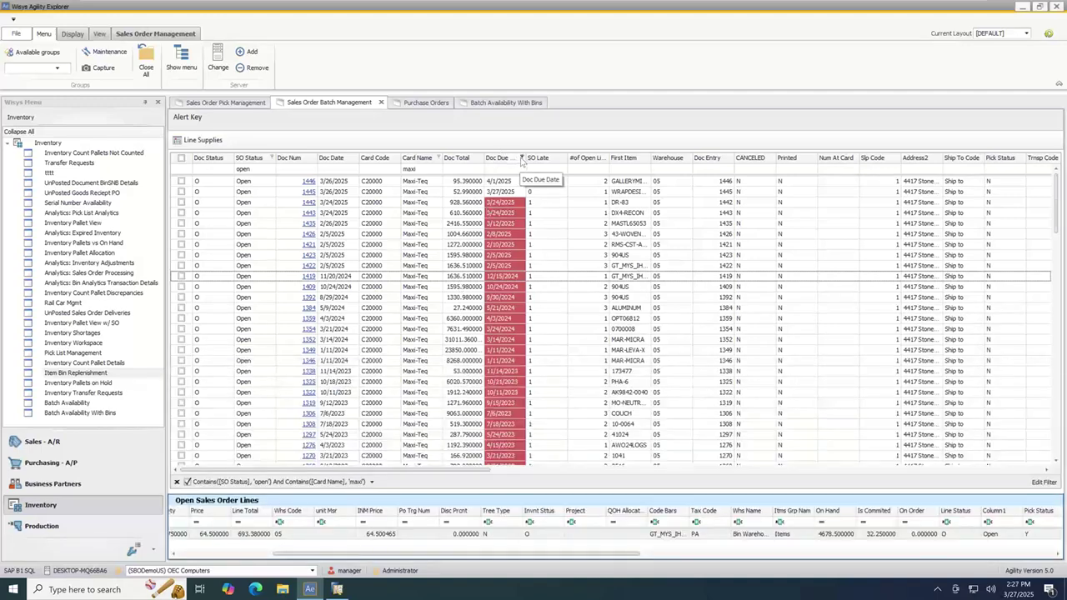
left_click(522, 157)
left_click(618, 269)
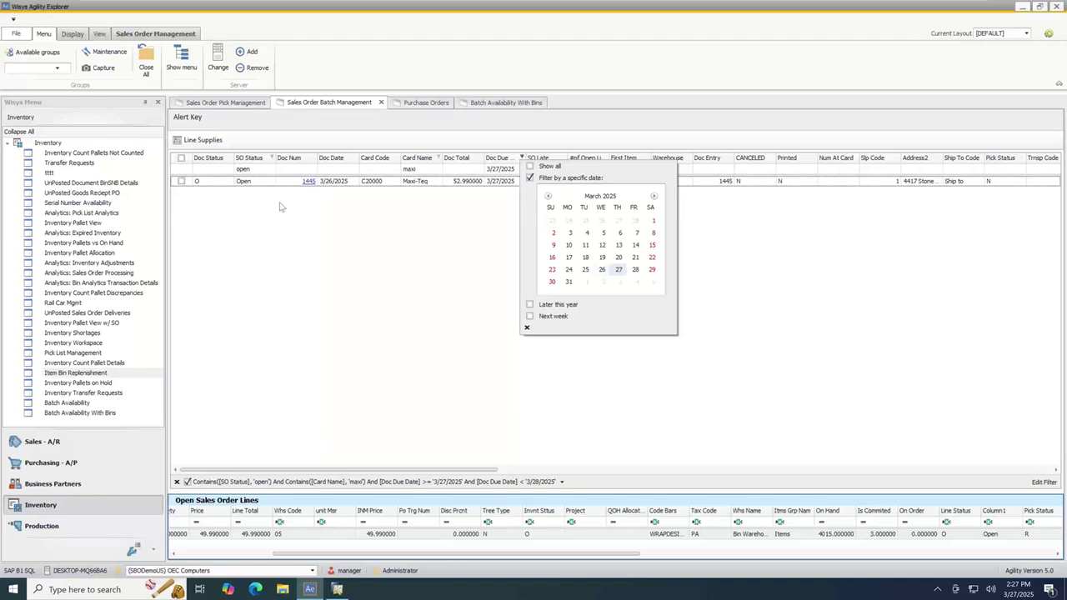
left_click(281, 218)
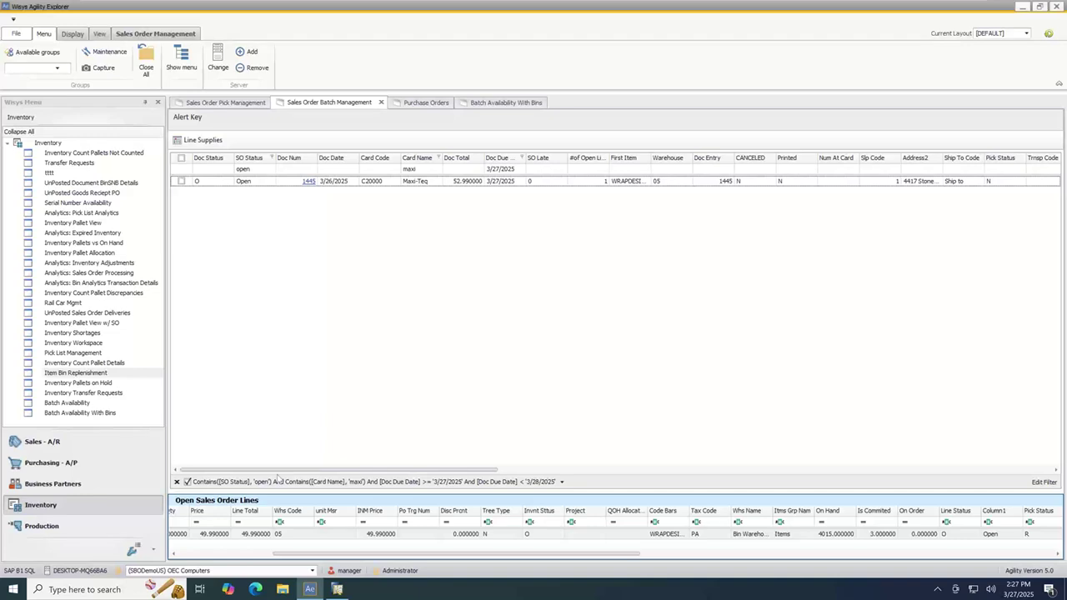
Step: Review the selectable company databases and the New Server dialog without adding a server
left_click(313, 571)
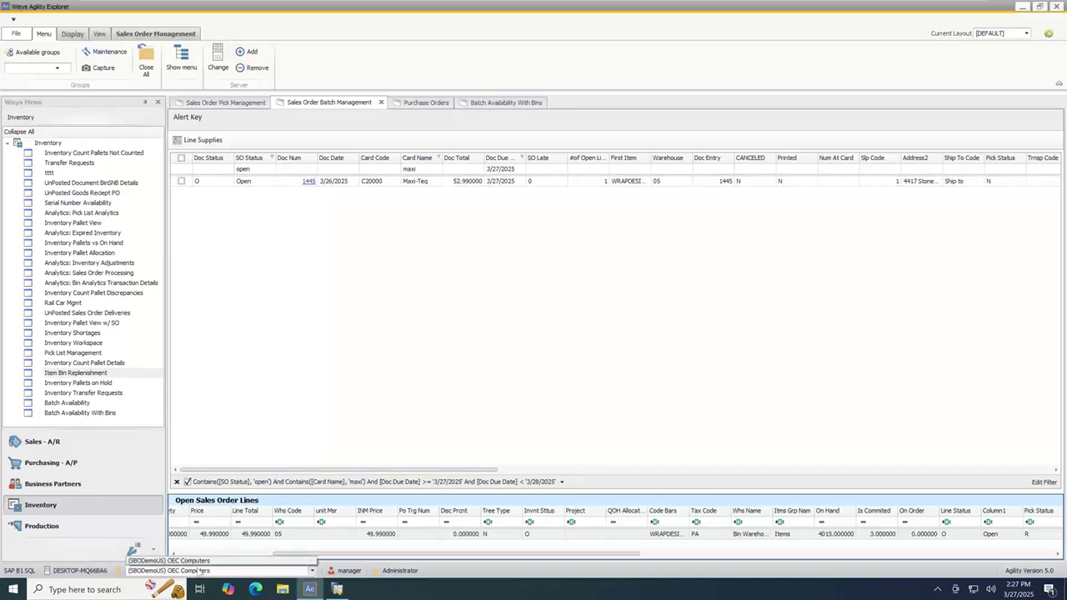
left_click(313, 572)
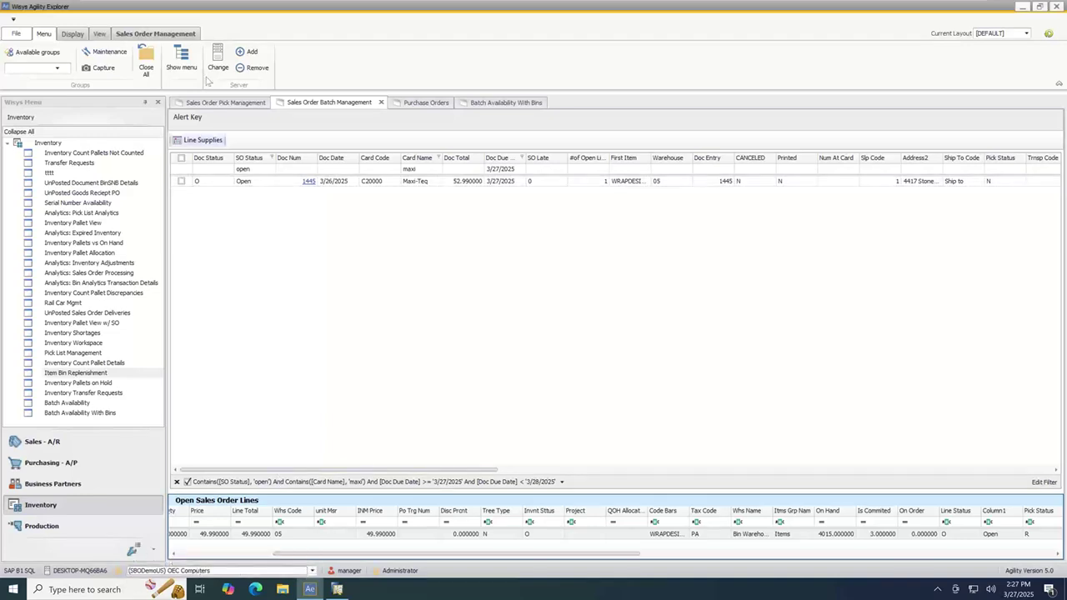
left_click(248, 51)
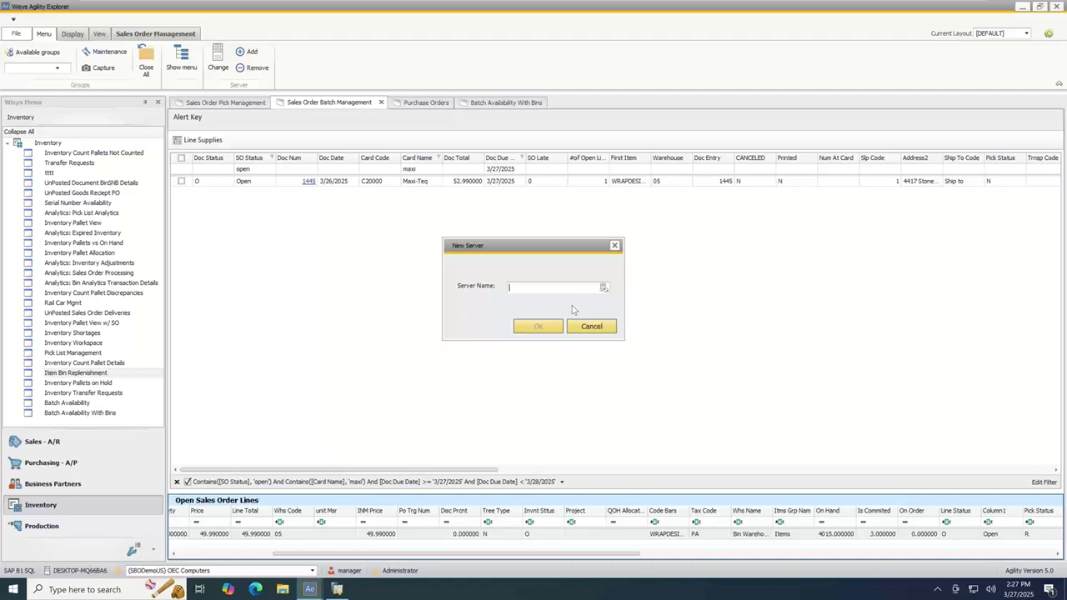
left_click(615, 246)
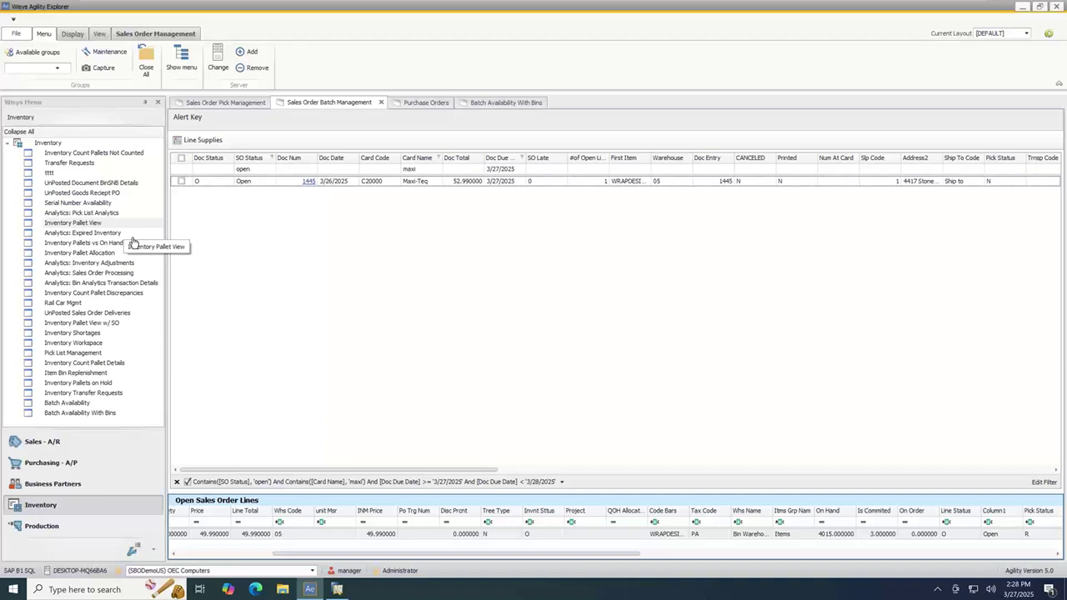
Step: Create a desktop shortcut for Sales Returns from the Sales - A/R group and locate it on the desktop
left_click(76, 451)
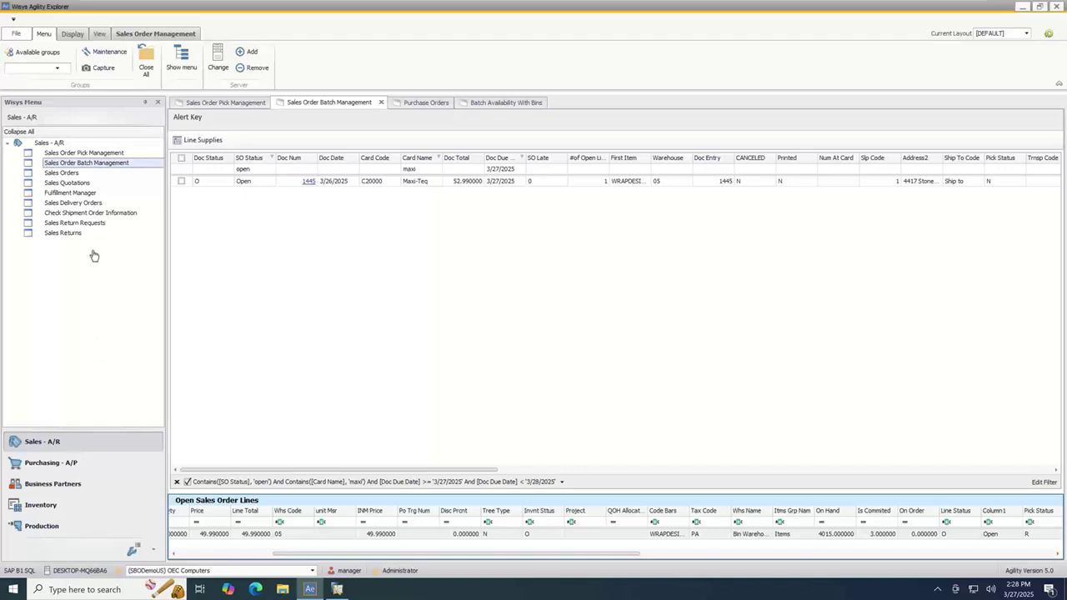
right_click(73, 177)
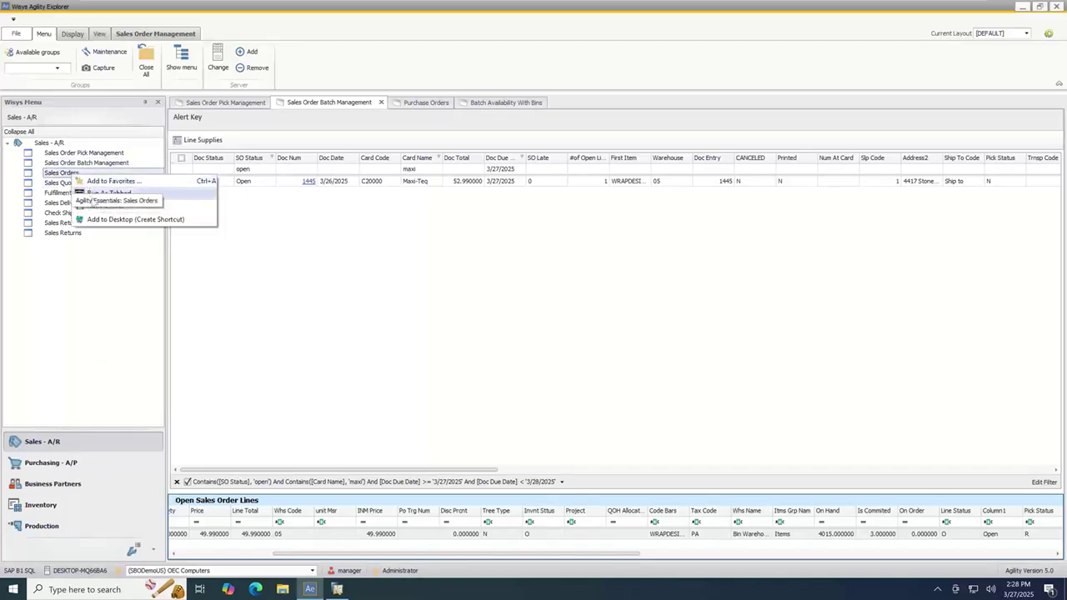
left_click(113, 221)
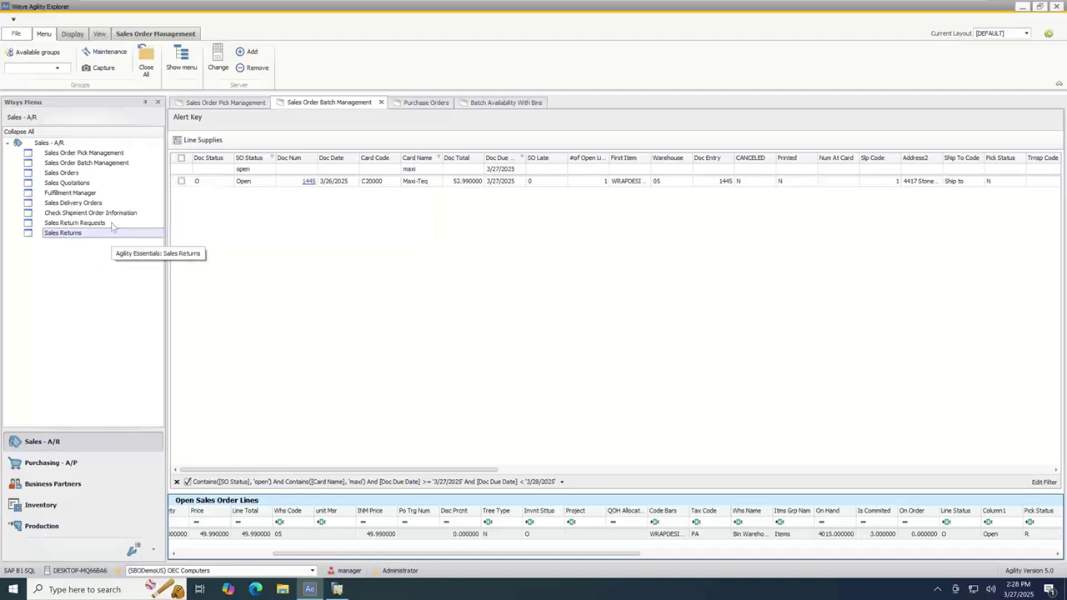
left_click(1022, 8)
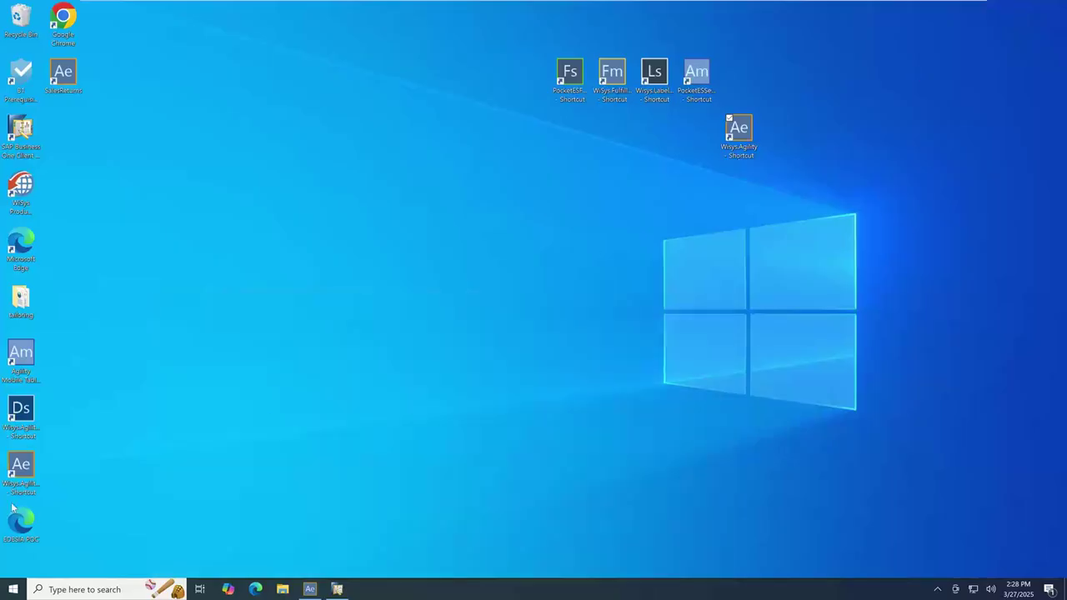
left_click(21, 466)
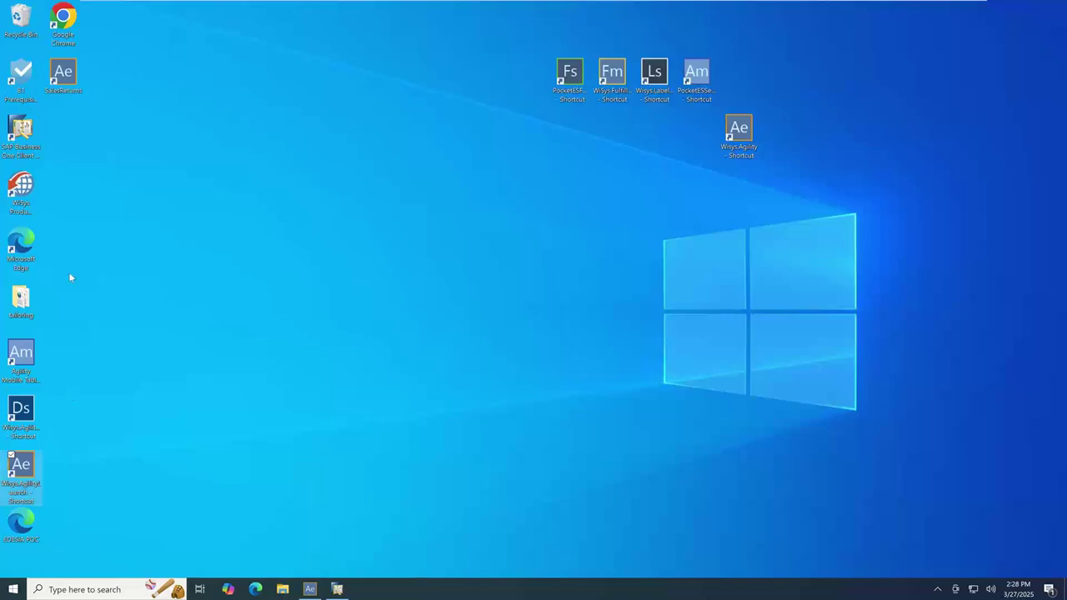
left_click(65, 78)
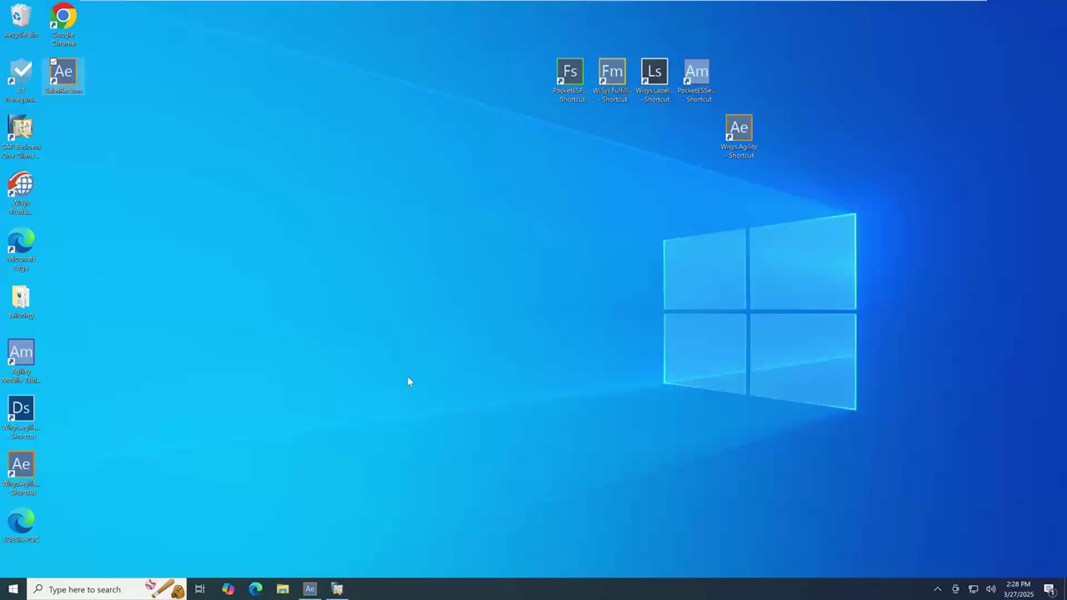
Step: Return to Agility Explorer and open the Production Orders grid of the Production group
left_click(310, 590)
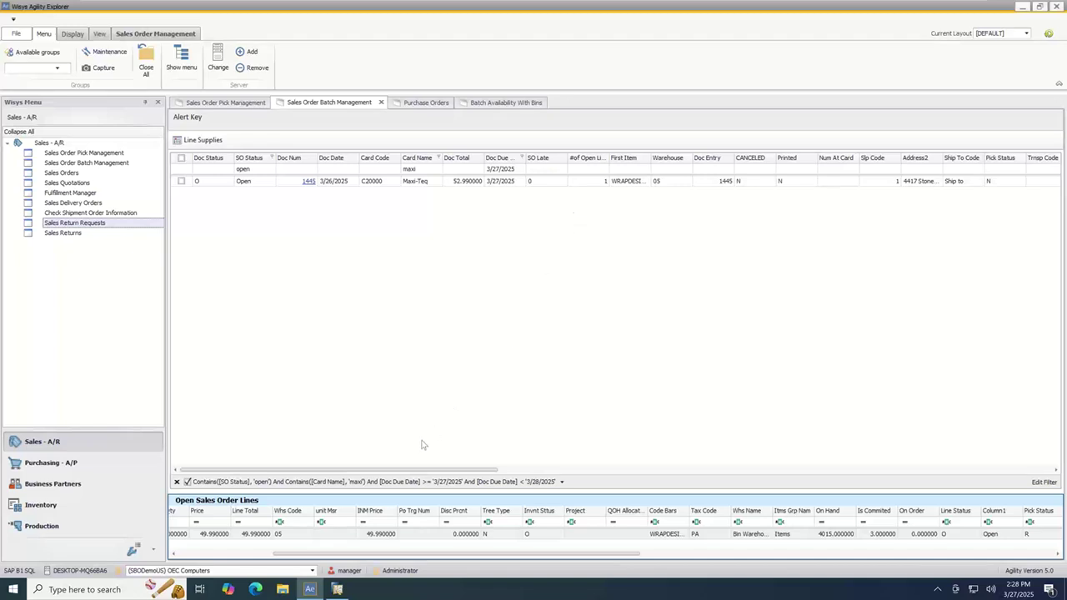
right_click(92, 245)
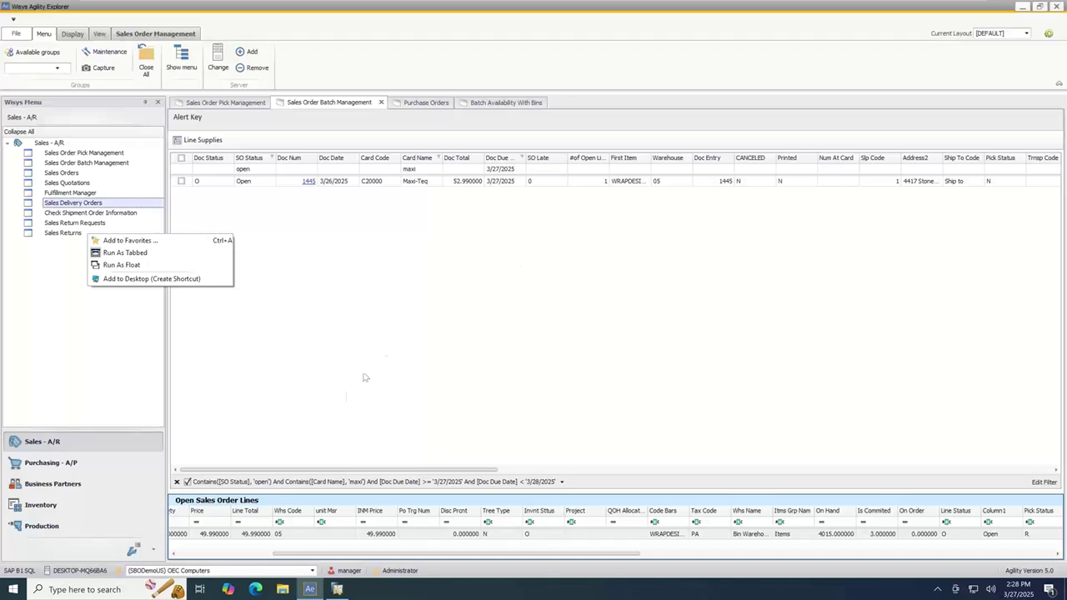
left_click(109, 528)
left_click(108, 528)
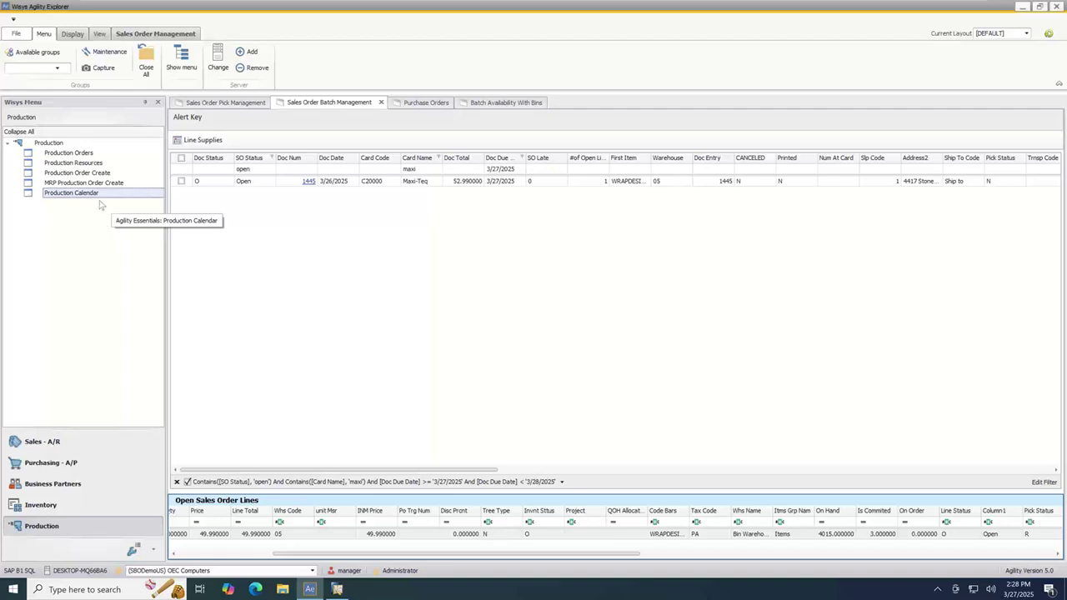
left_click(93, 153)
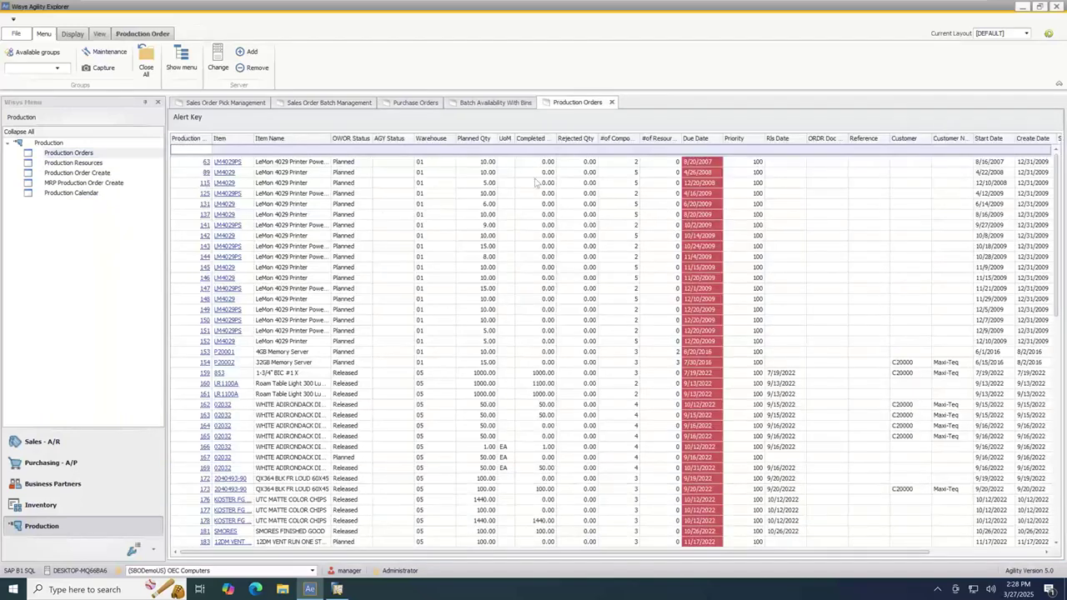
Step: Filter the Production Orders grid's OWOR Status by "releas" and view the date filter options of Start Date
left_click(346, 149)
type("relae")
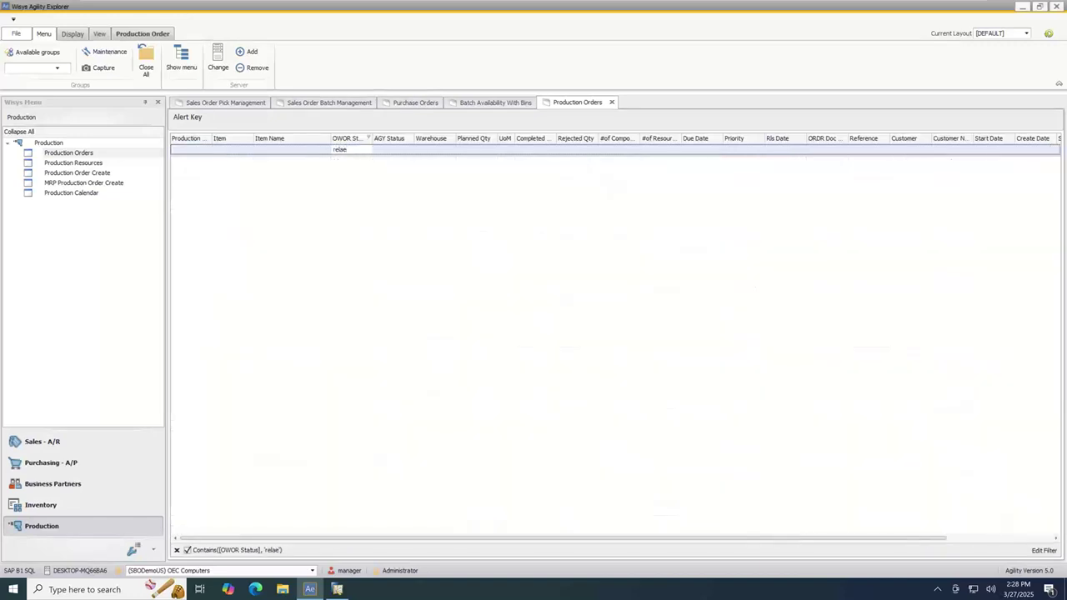
key("BackSpace")
type("ase")
key("BackSpace")
key("BackSpace")
key("BackSpace")
key("BackSpace")
type("eas")
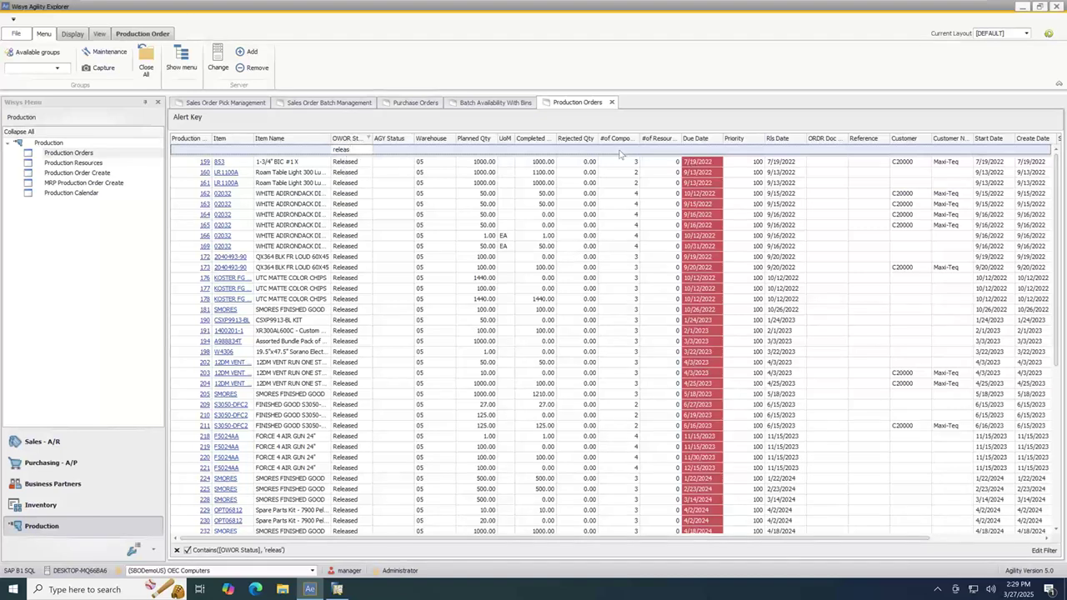
left_click(989, 151)
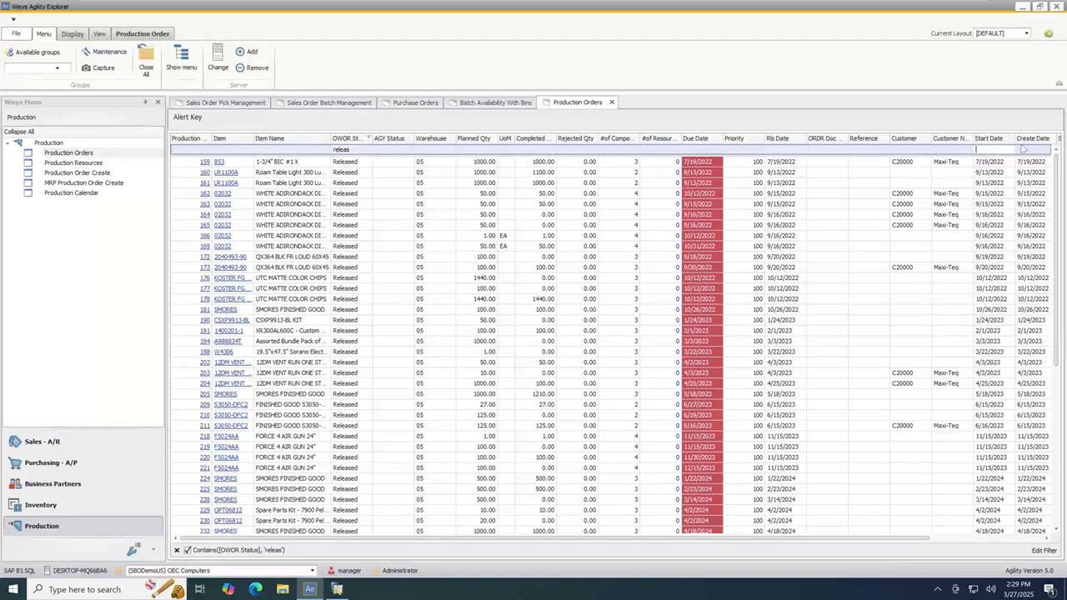
left_click(1011, 138)
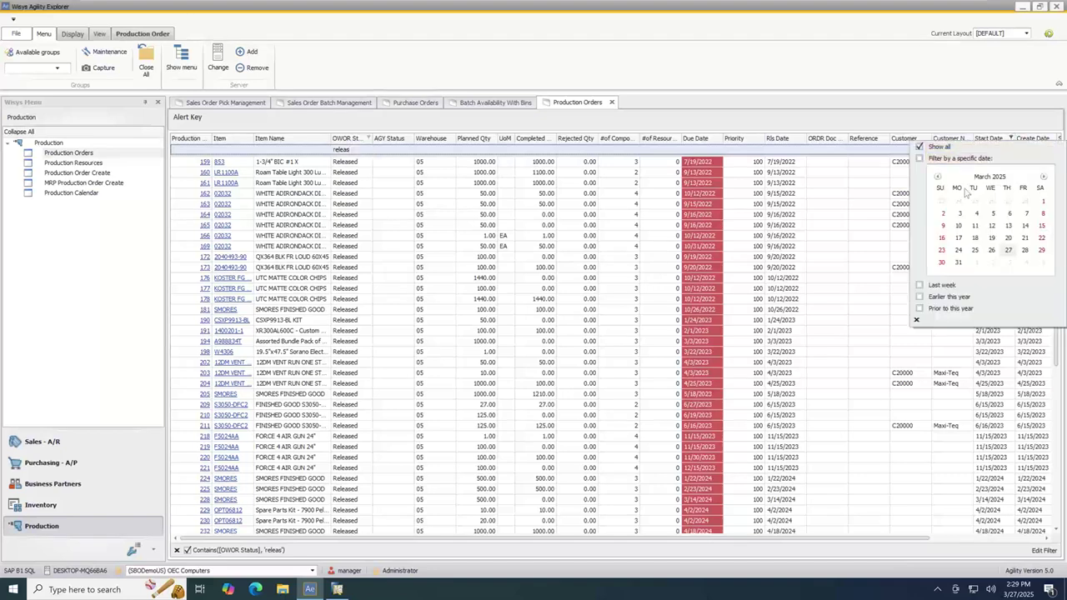
Step: Open the Production Calendar, select order 271 - PRIM155-REG on March 20, 2025 and browse the orders listed on March 21
left_click(64, 203)
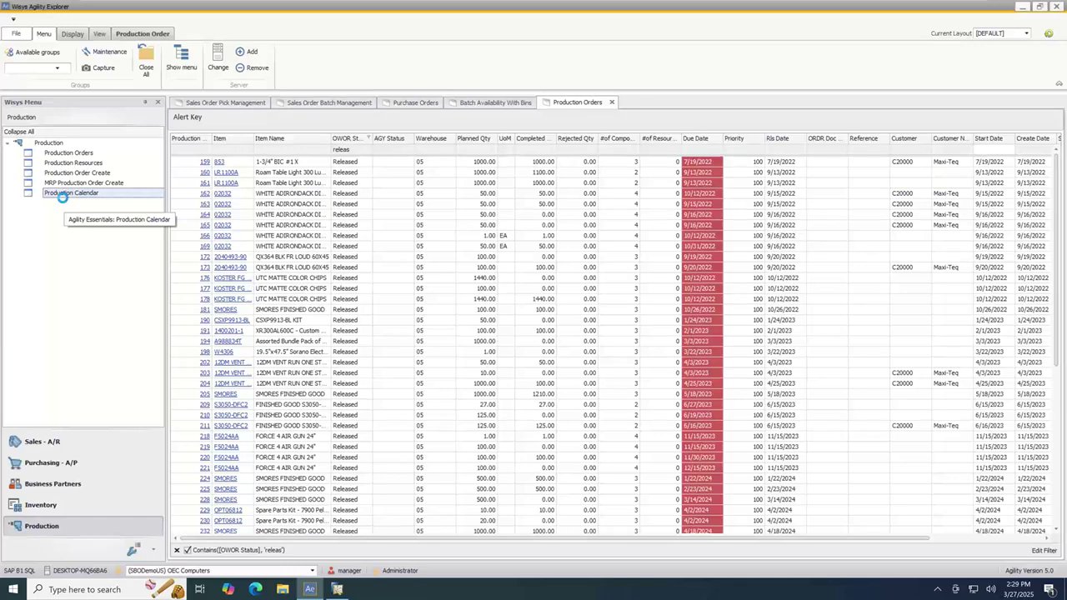
left_click(64, 203)
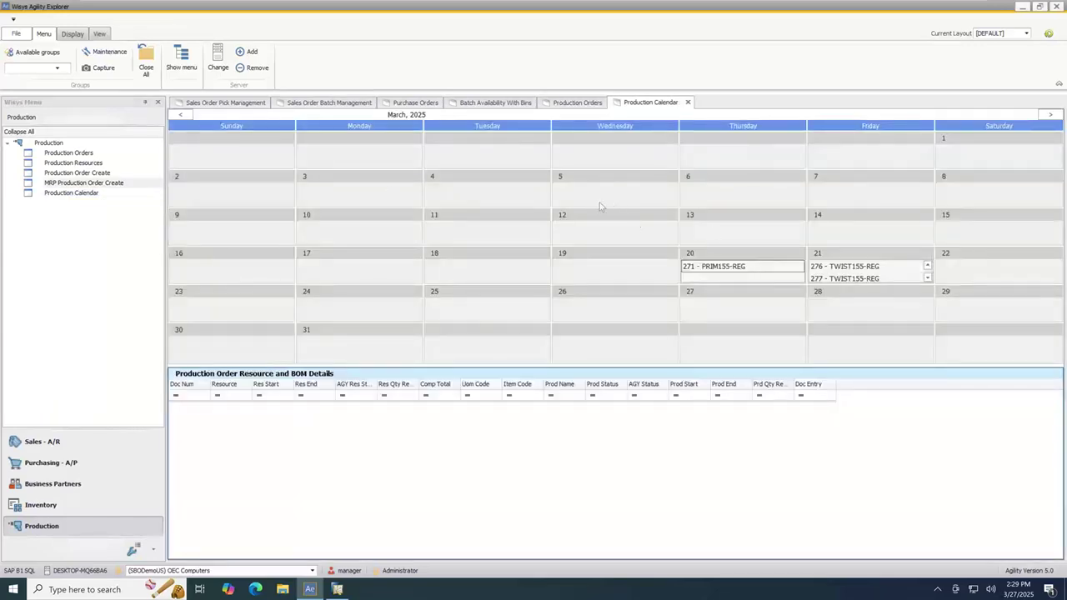
left_click(759, 267)
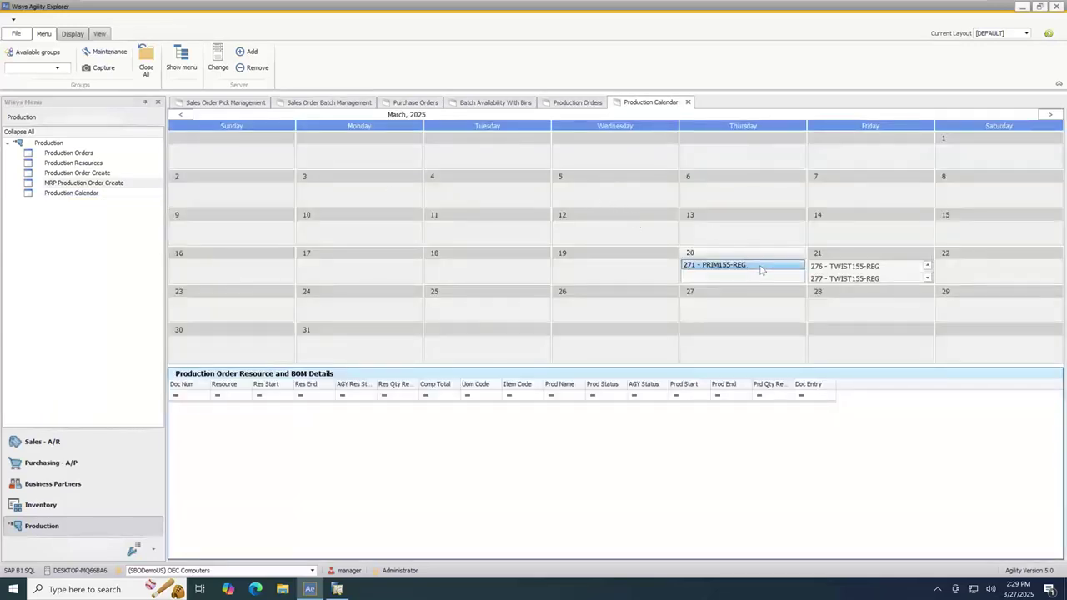
mouse_move(834, 272)
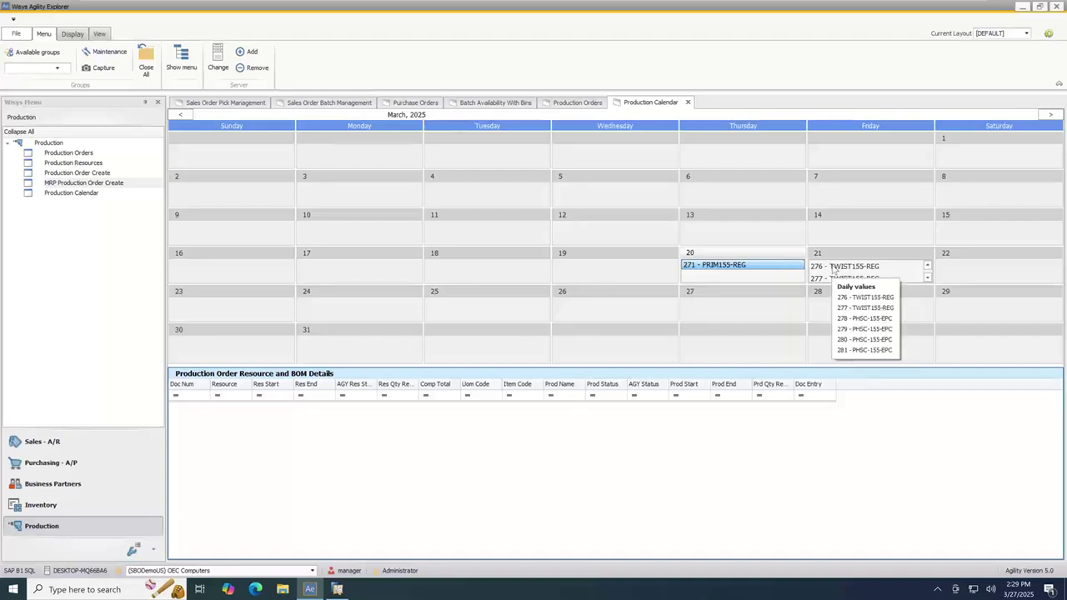
left_click(927, 278)
left_click(927, 278)
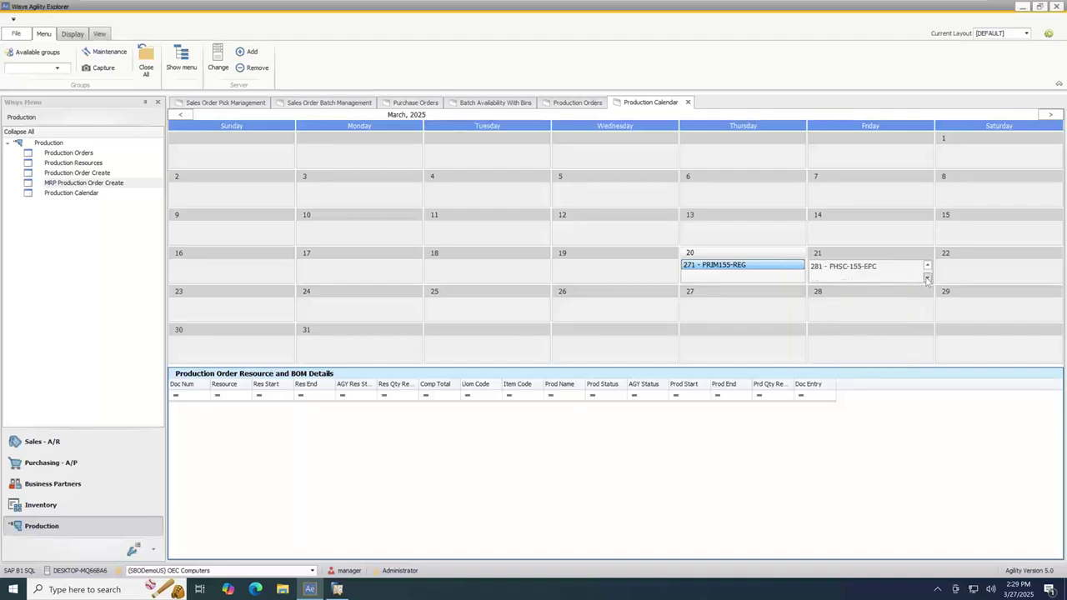
mouse_move(887, 279)
Step: Switch to SAP Business One and try a Windows search for "tier"
left_click(1021, 6)
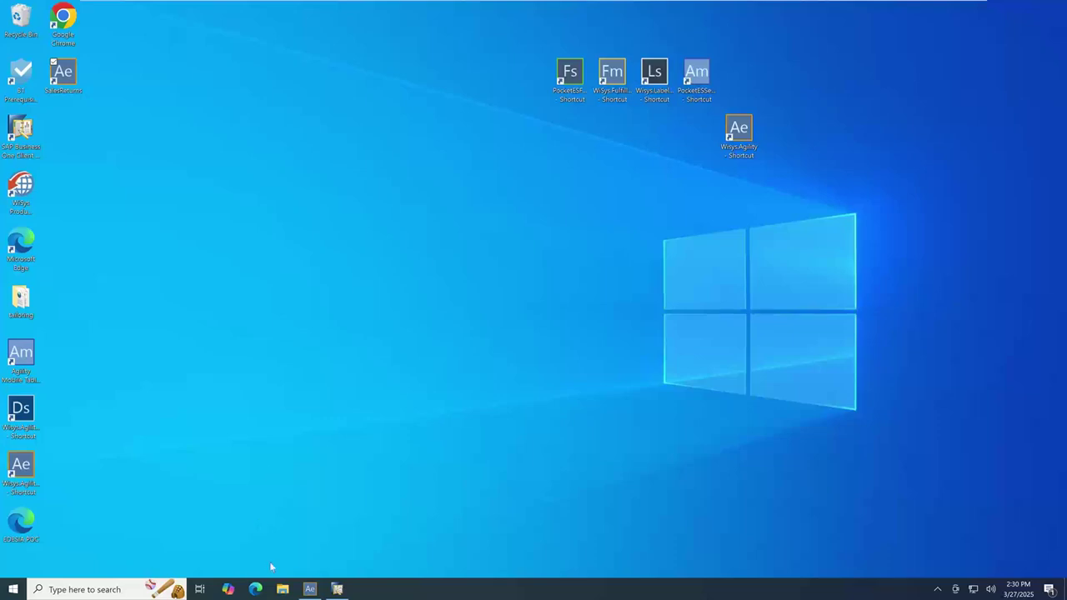
left_click(336, 589)
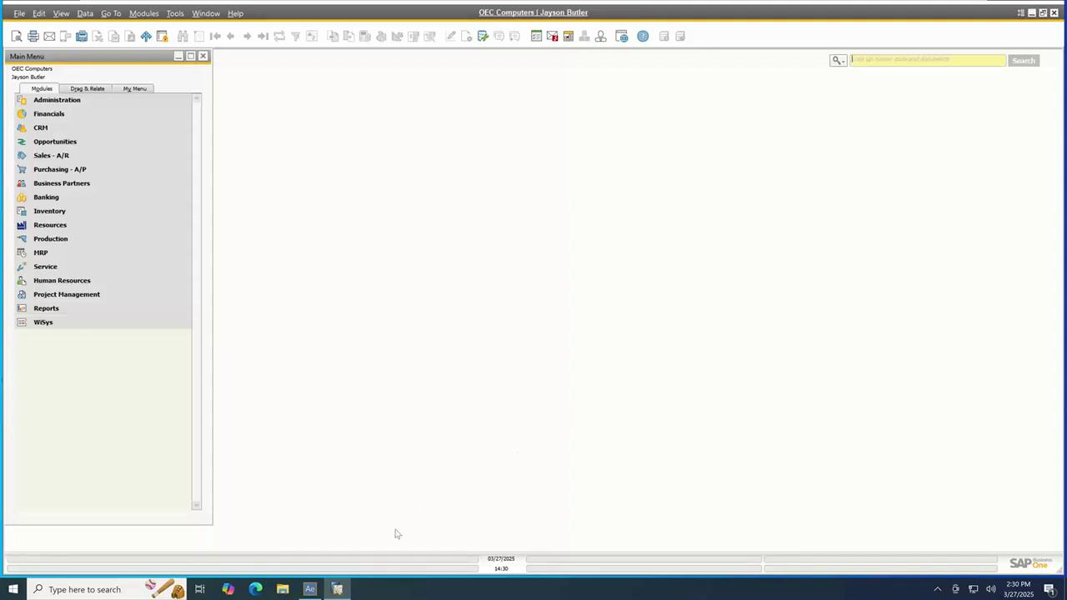
left_click(103, 592)
type("tier")
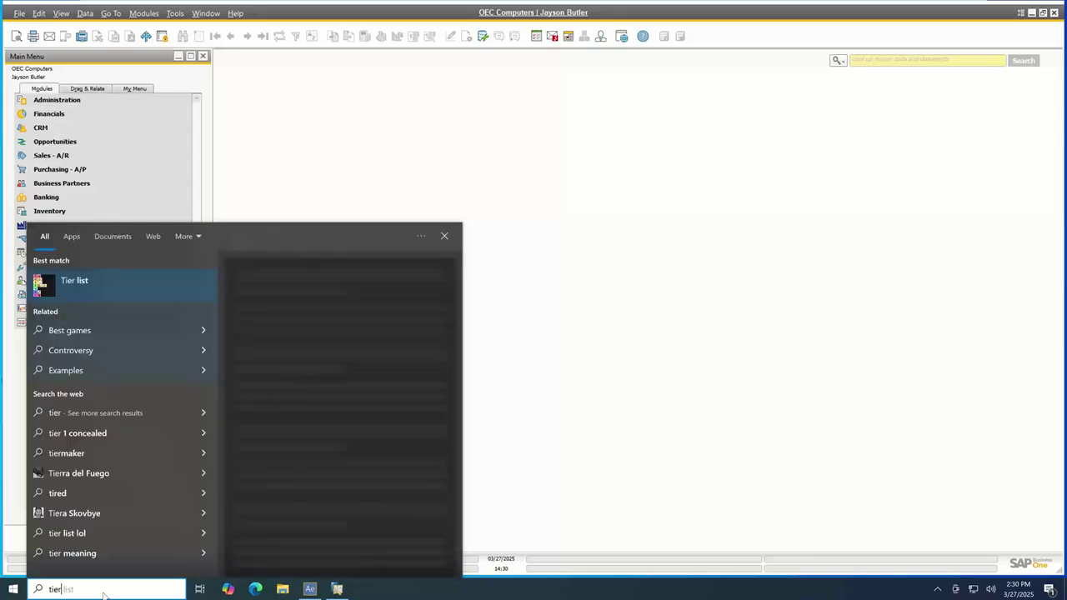
left_click(639, 388)
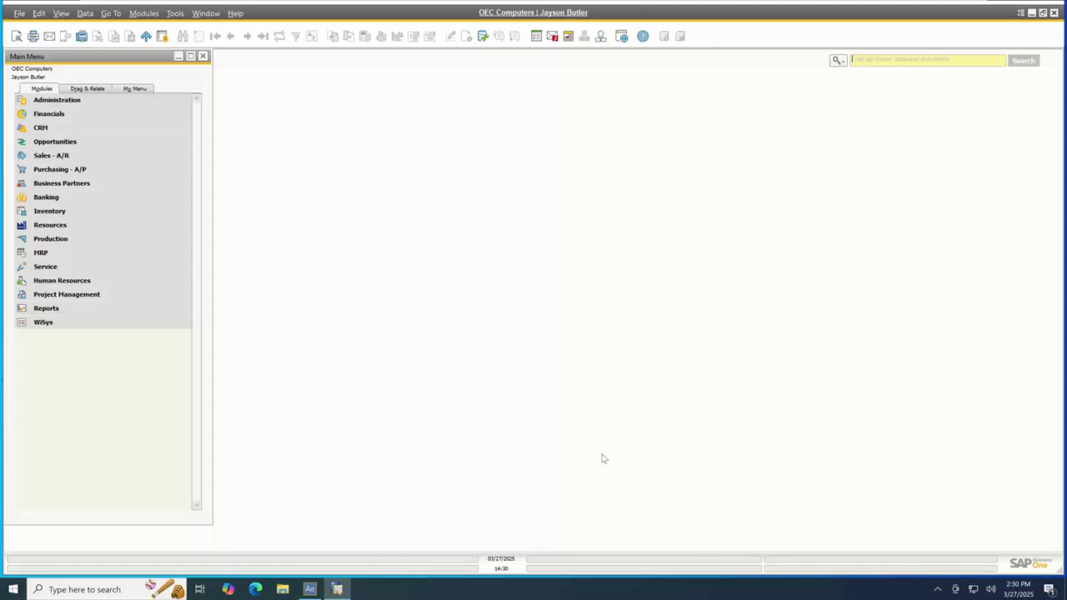
Step: Return to Agility Explorer and take the SAP B1 virtual machine out of full-screen view into VMware Workstation
left_click(1032, 14)
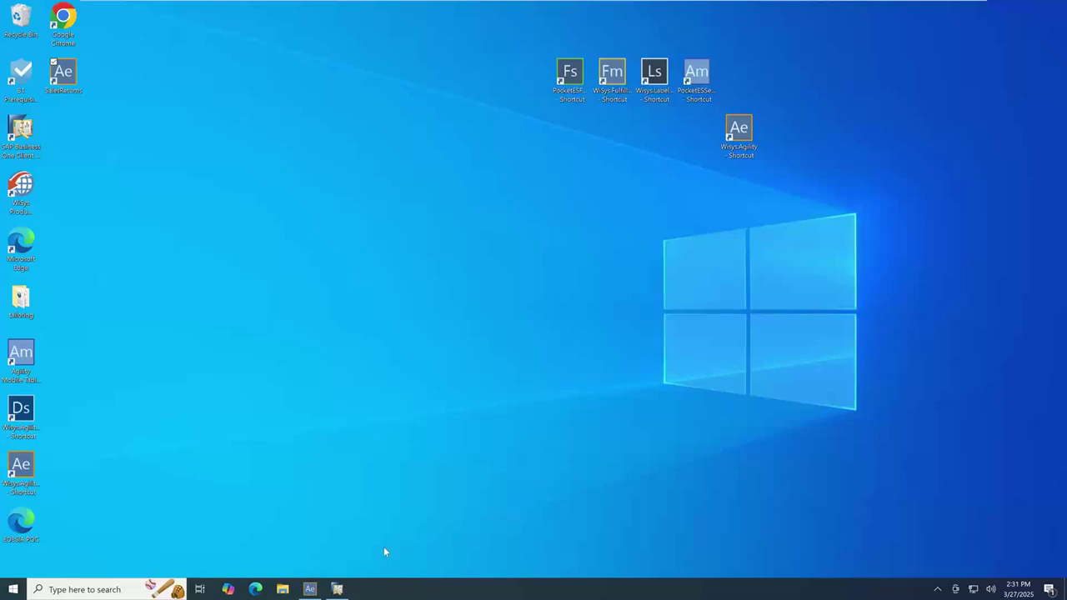
key("super")
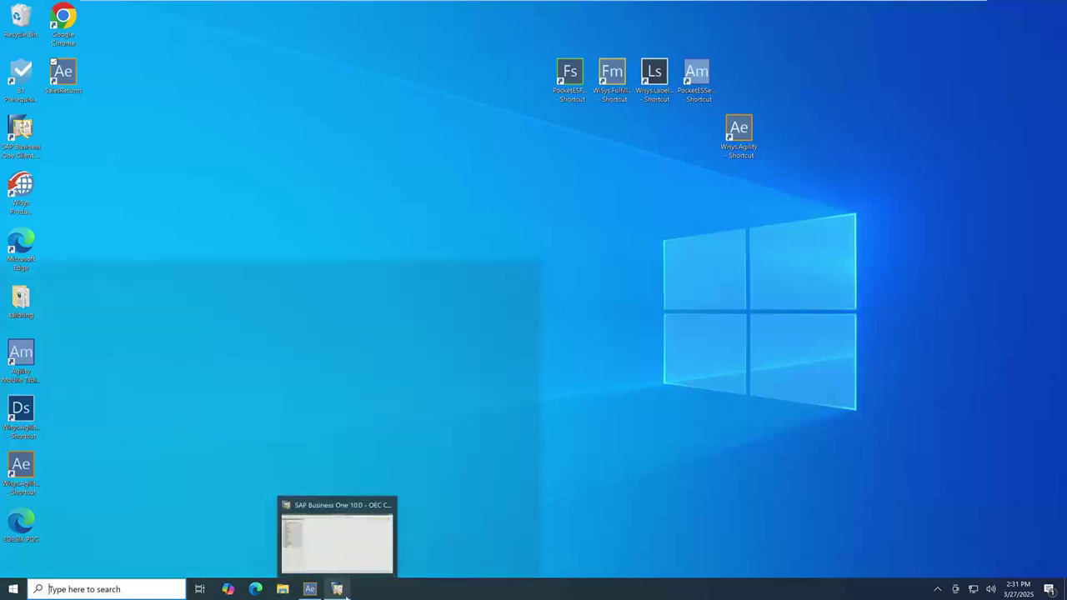
left_click(634, 325)
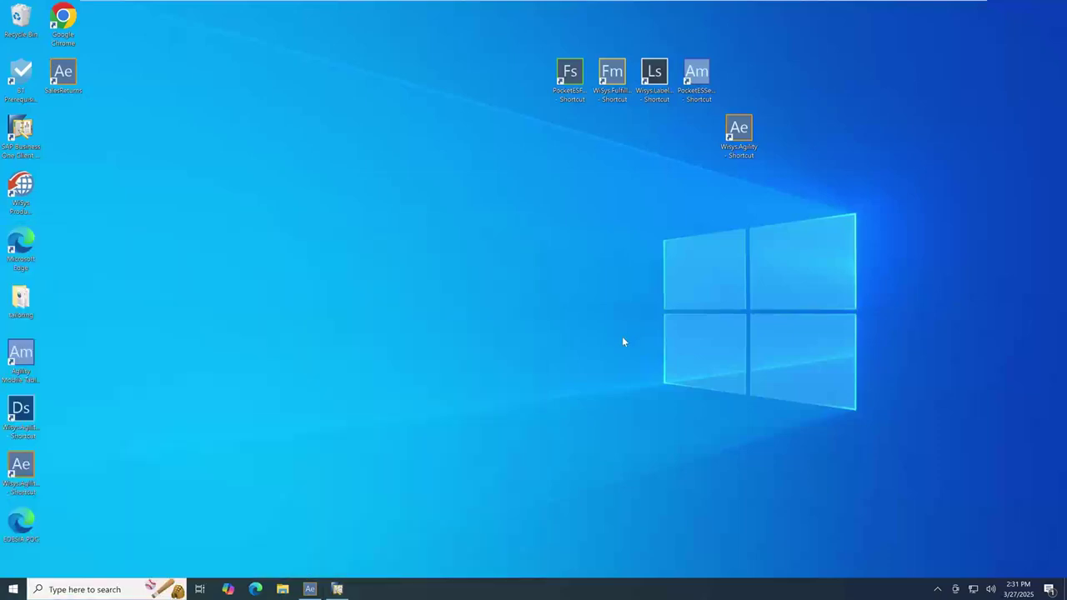
key("alt+Tab")
left_click(622, 342)
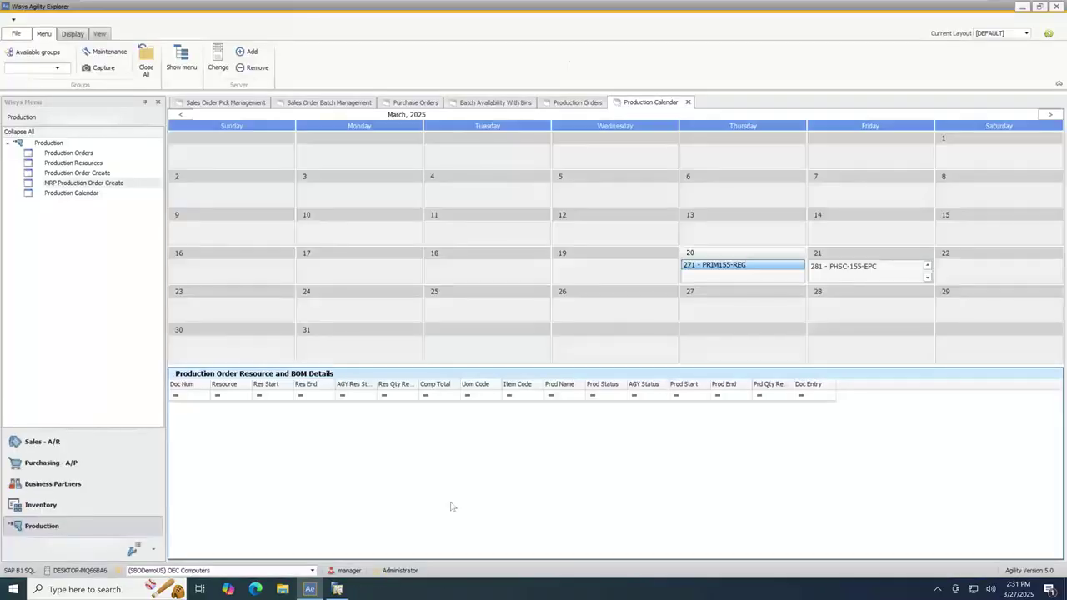
mouse_move(416, 6)
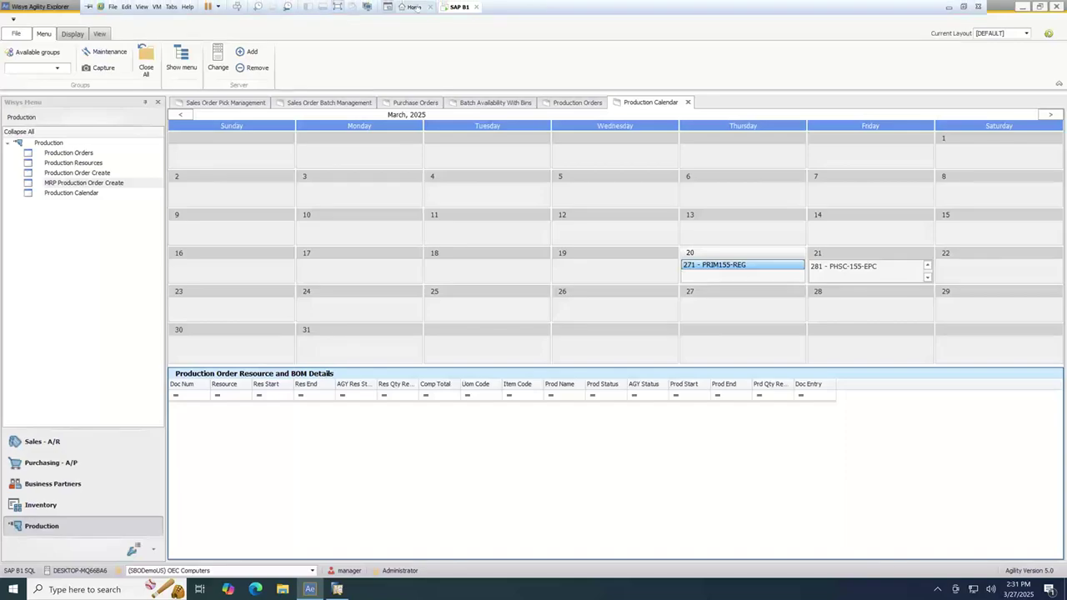
left_click(343, 7)
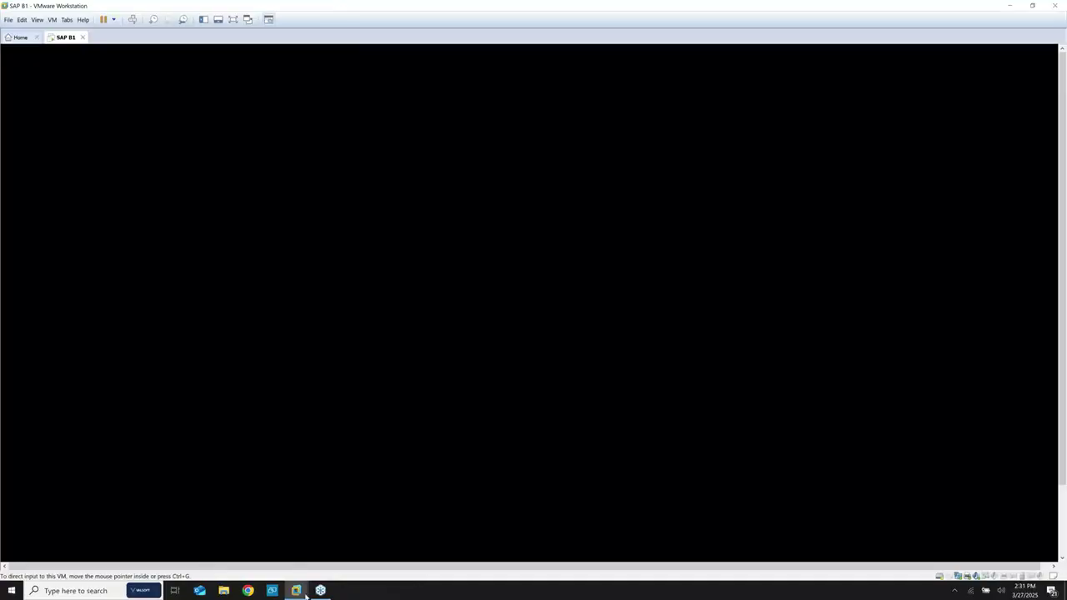